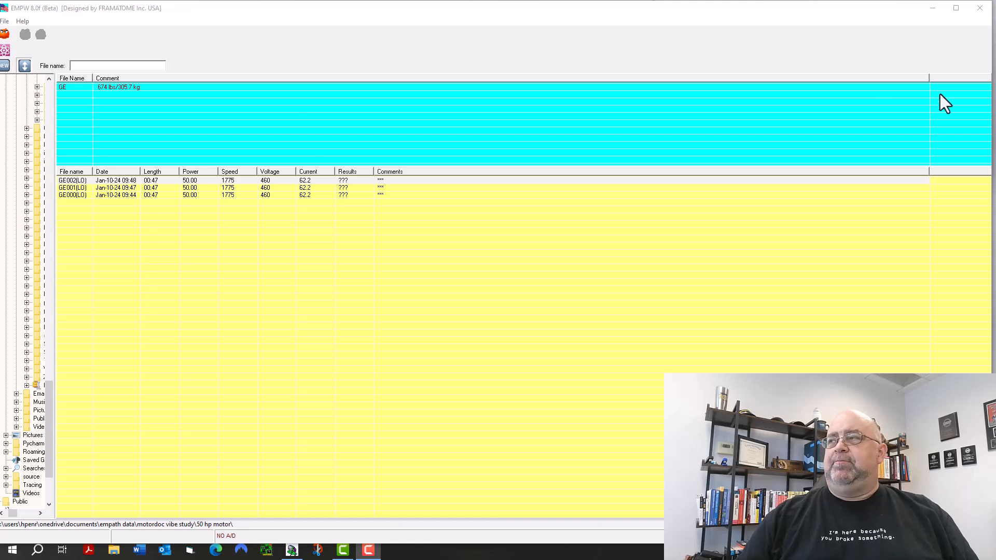
Maximize the window and review the general, acquisition and analysis setup options, including the choices for the number of FFT averages.
left_click(958, 7)
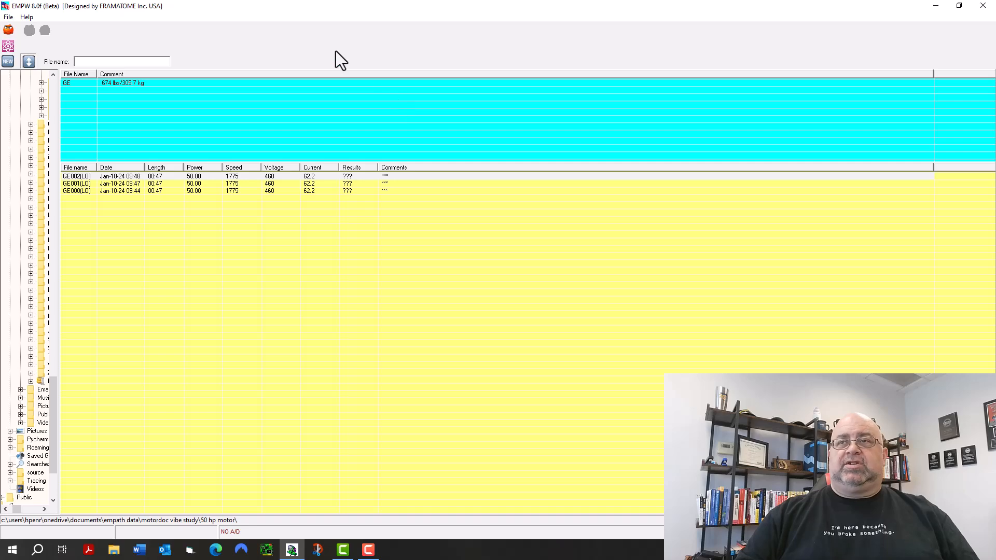
left_click(7, 17)
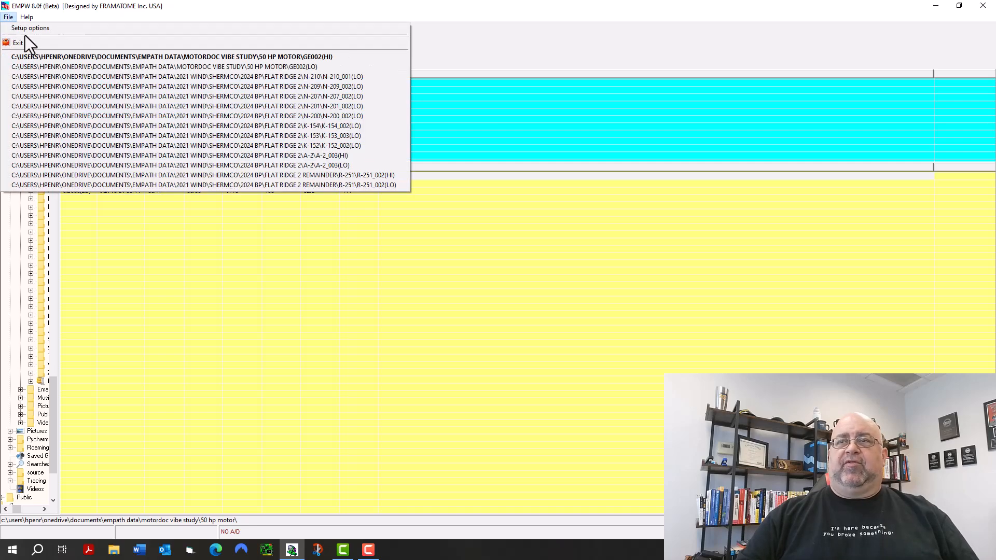
left_click(27, 28)
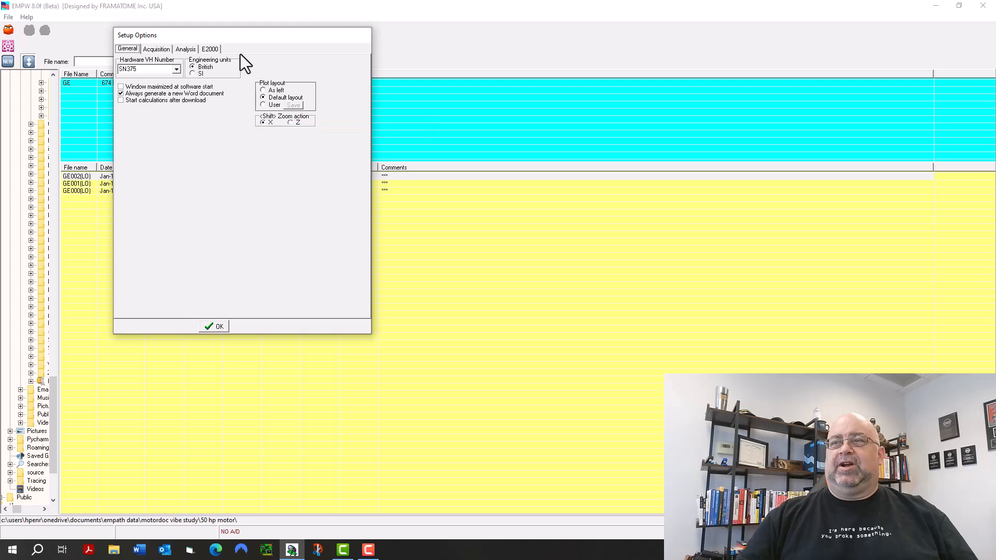
left_click(154, 48)
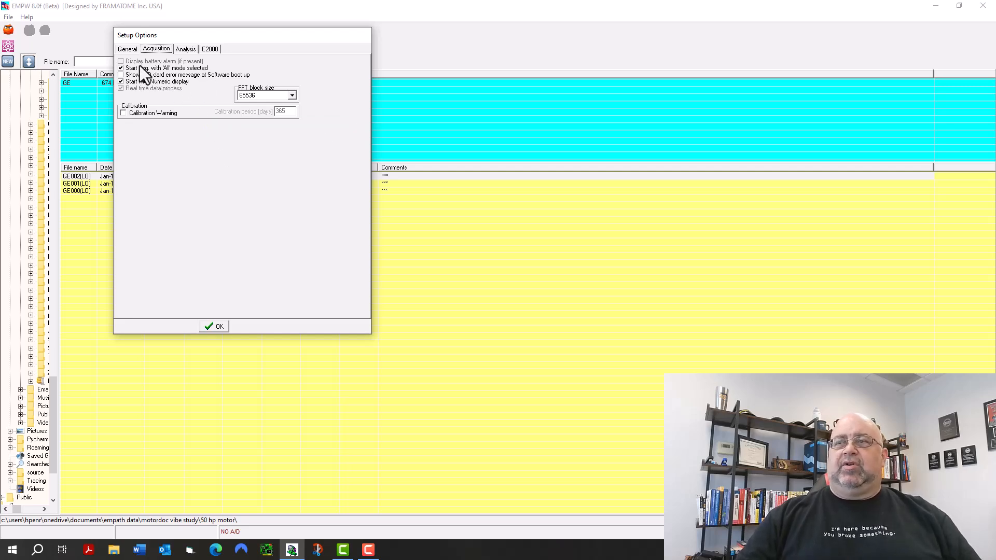
left_click(190, 49)
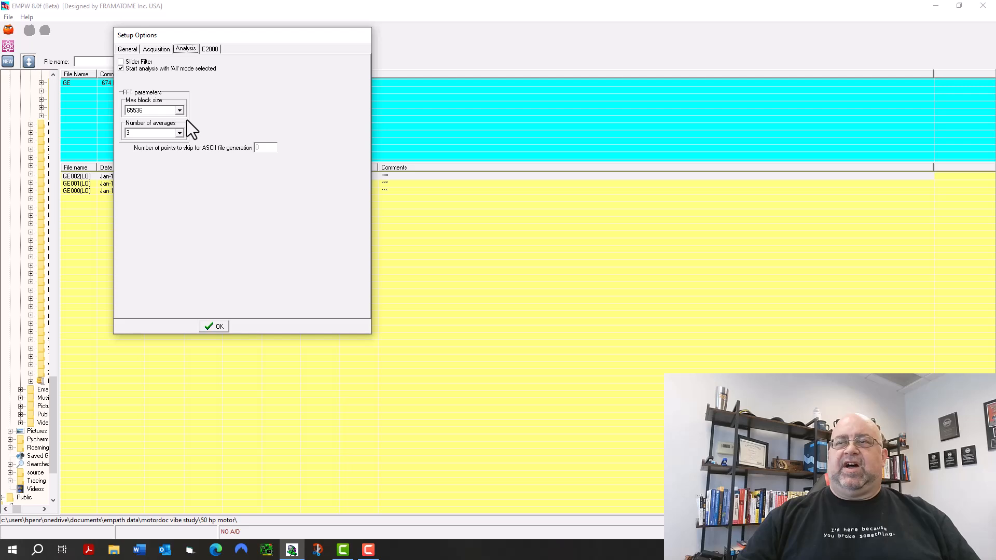
left_click(180, 134)
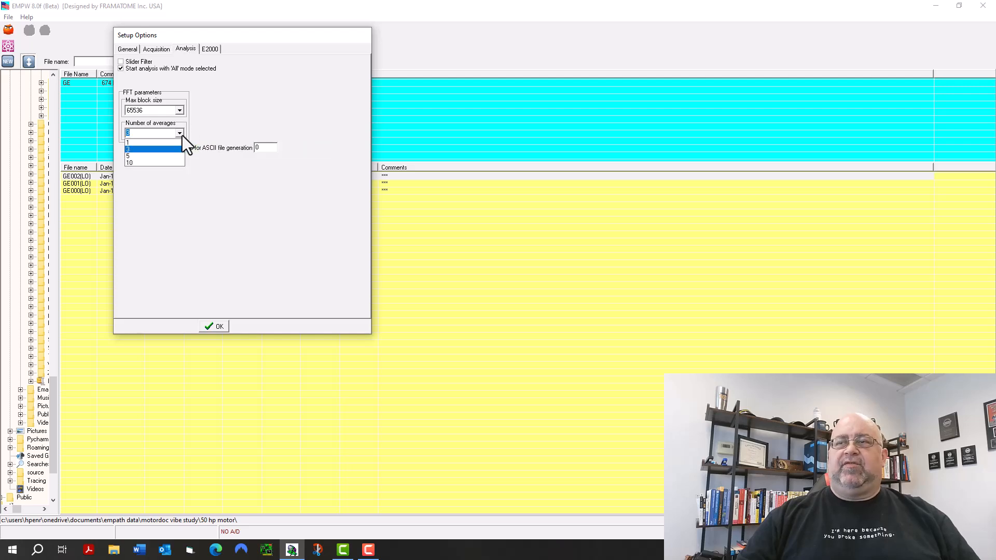
left_click(216, 126)
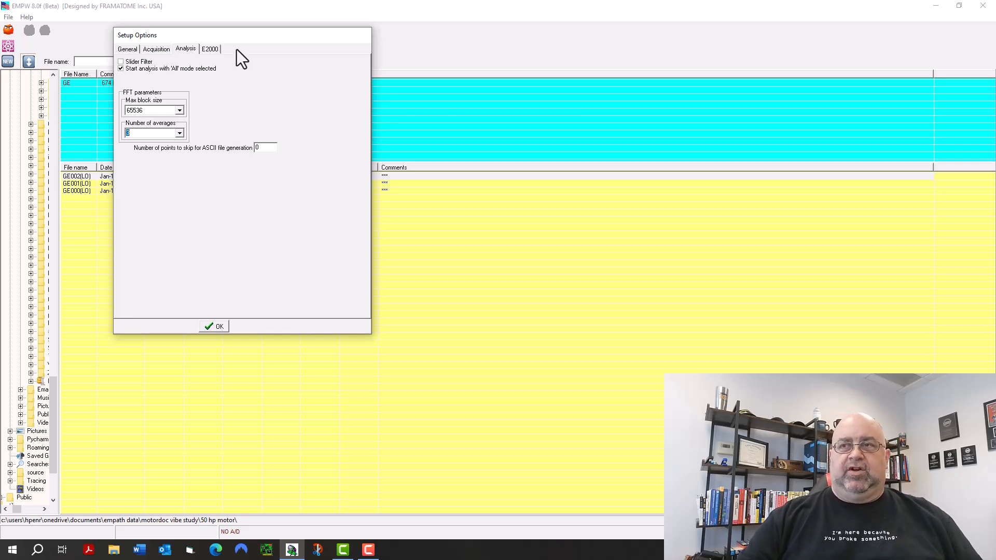
Enable analysis for the stator electrical fault in the E2000 setup options.
left_click(212, 49)
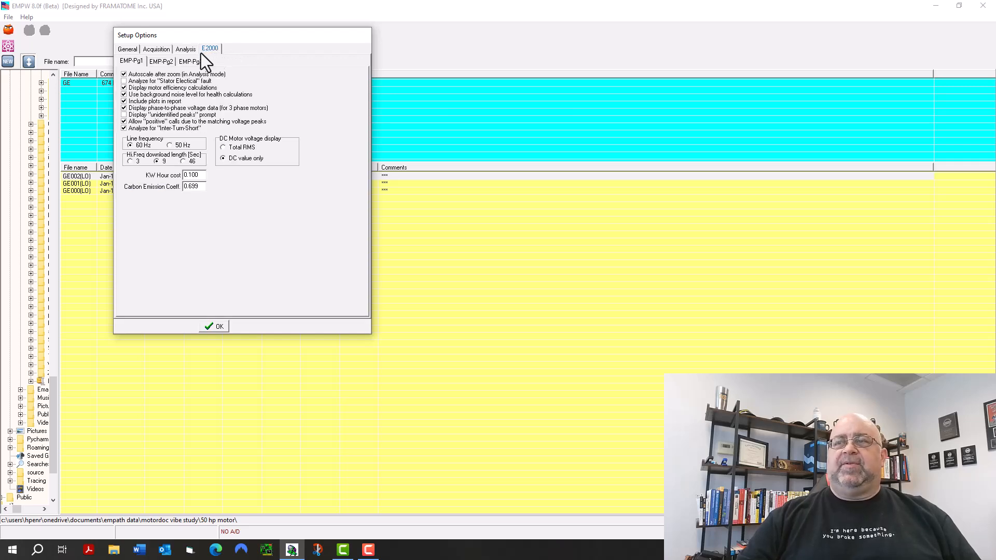
left_click(124, 82)
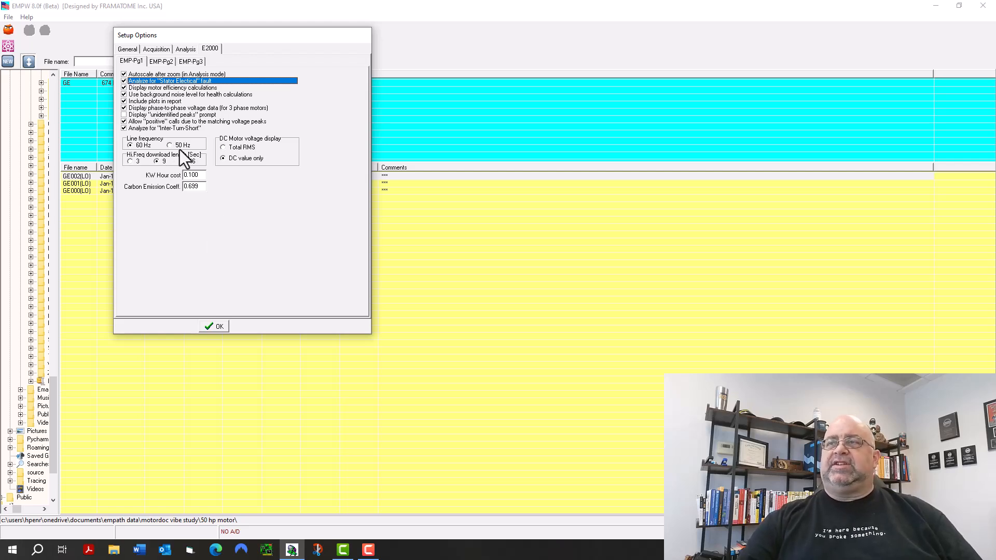
Set the lower PF call limit to 85% and check the current and voltage harmonic distortion limits.
left_click(161, 62)
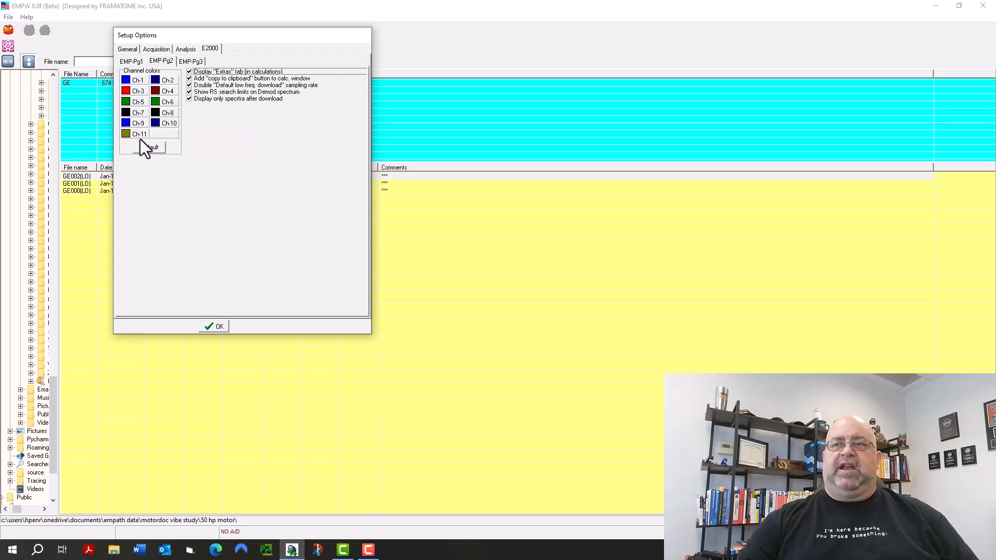
left_click(192, 62)
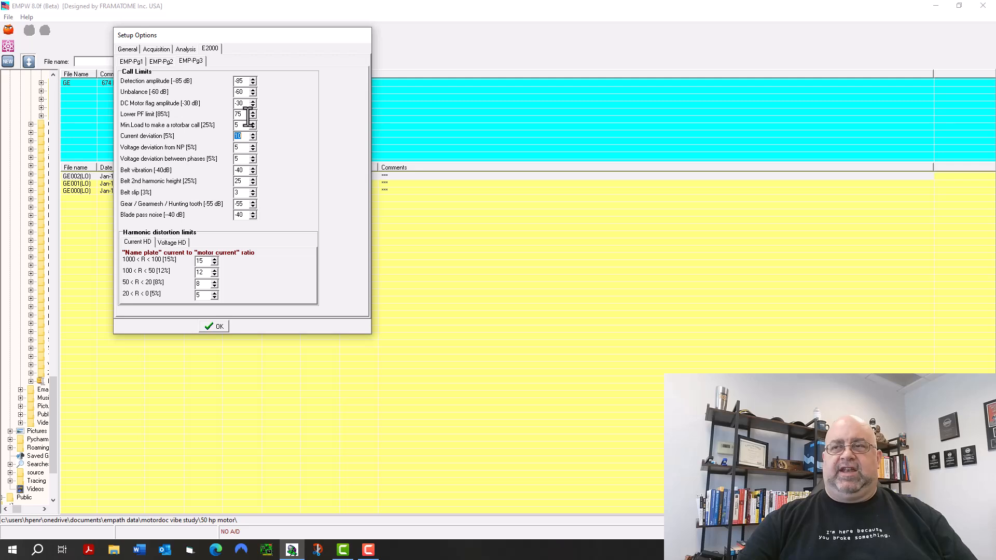
double_click(247, 114)
type("8")
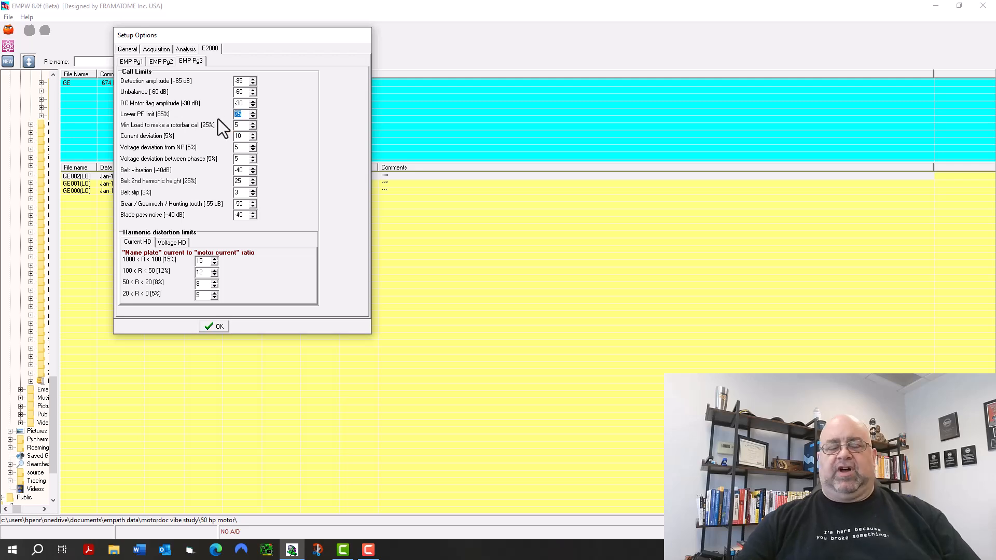
type("5")
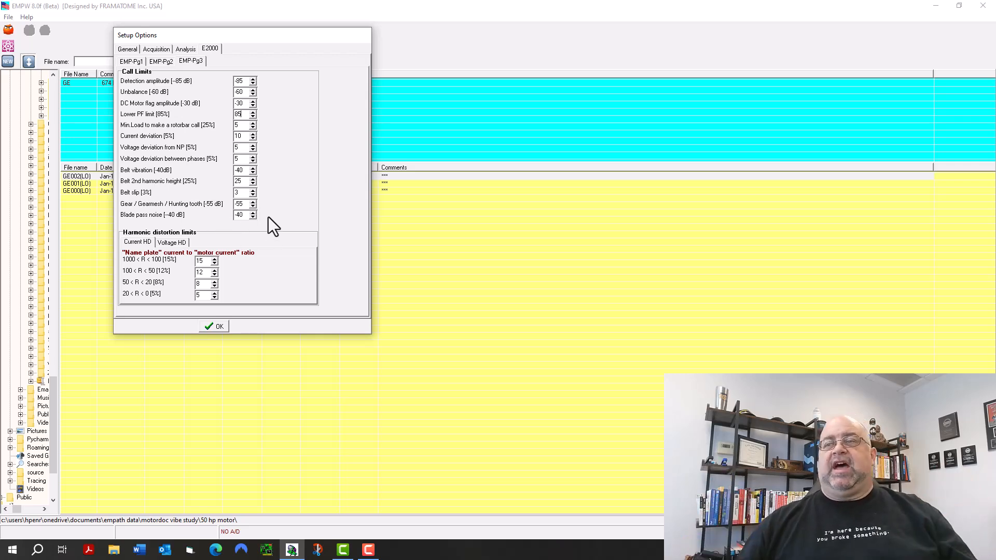
left_click(174, 243)
left_click(146, 241)
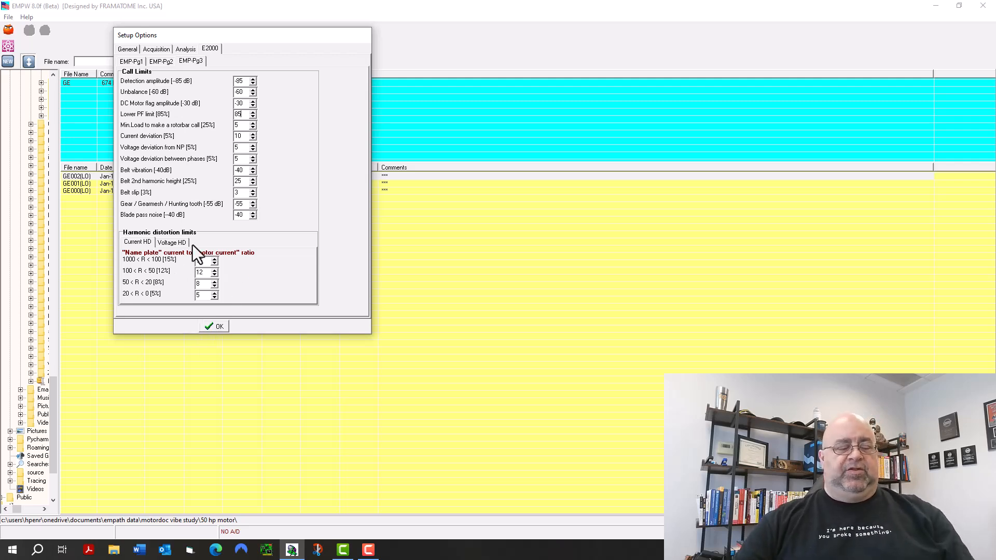
Reveal the hidden setup options, enable Ch7 Accel and Ch8 Accel, and accept the setup.
key("ctrl+h")
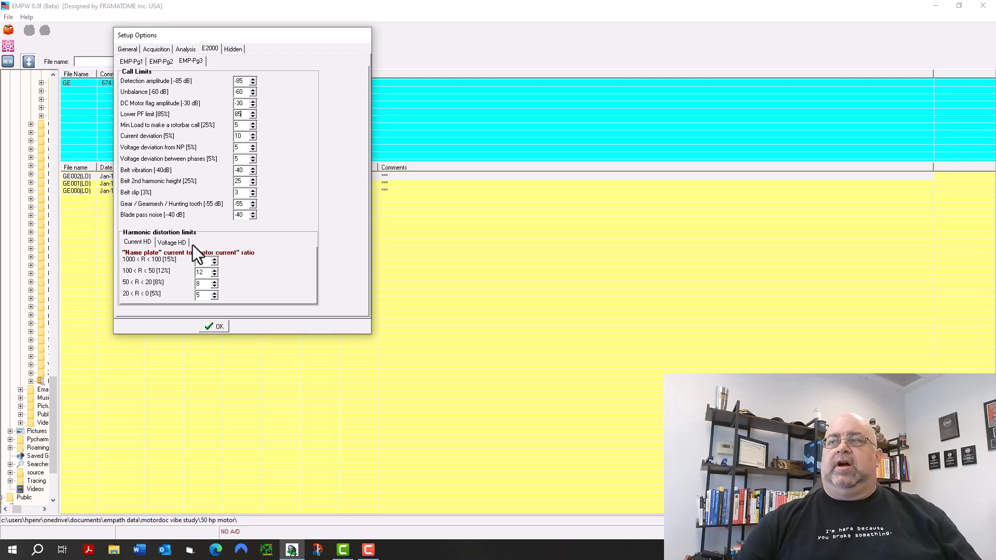
left_click(241, 51)
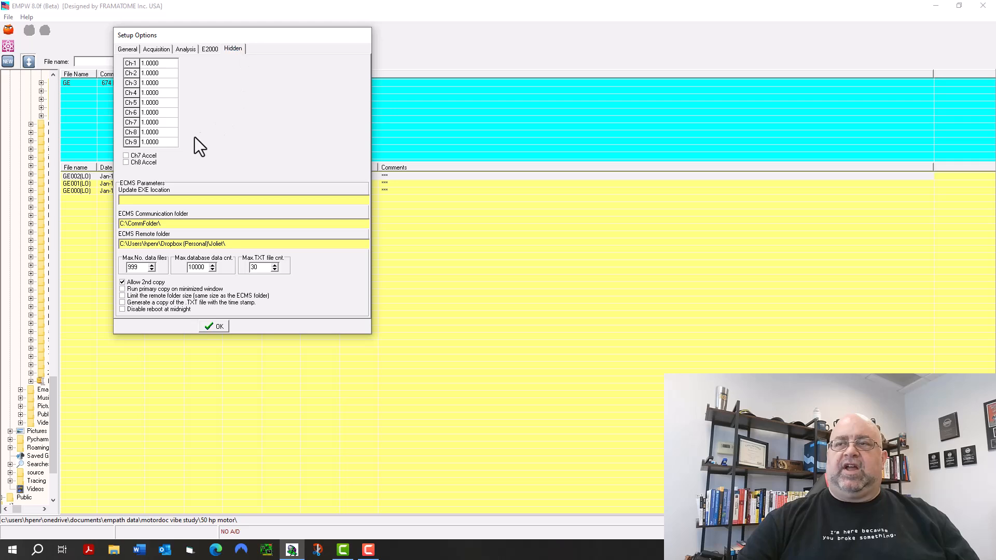
left_click(124, 156)
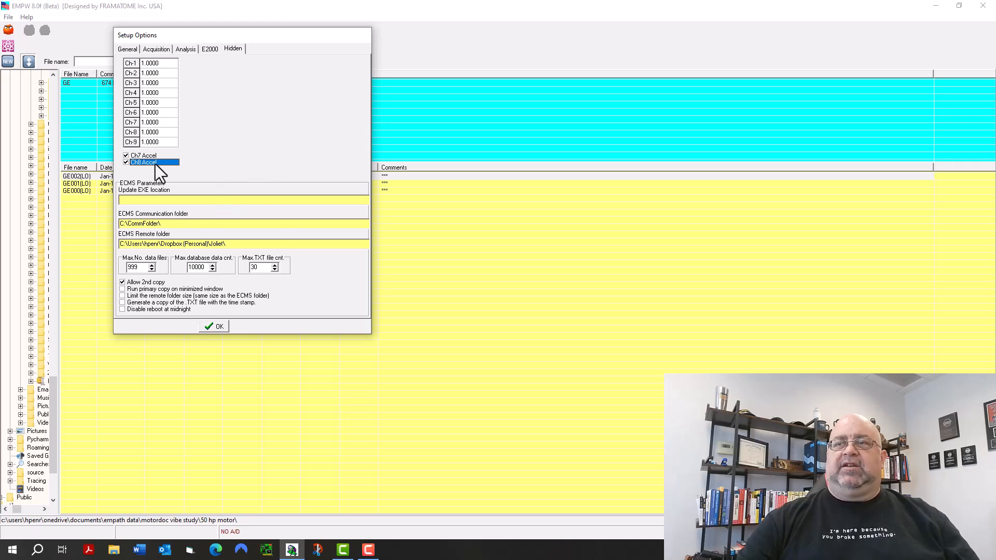
left_click(218, 330)
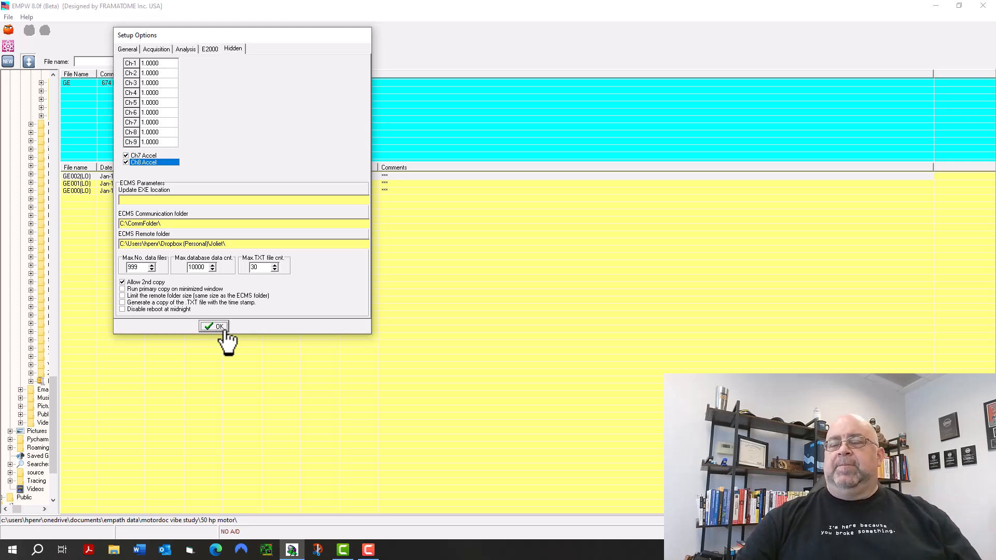
left_click(218, 326)
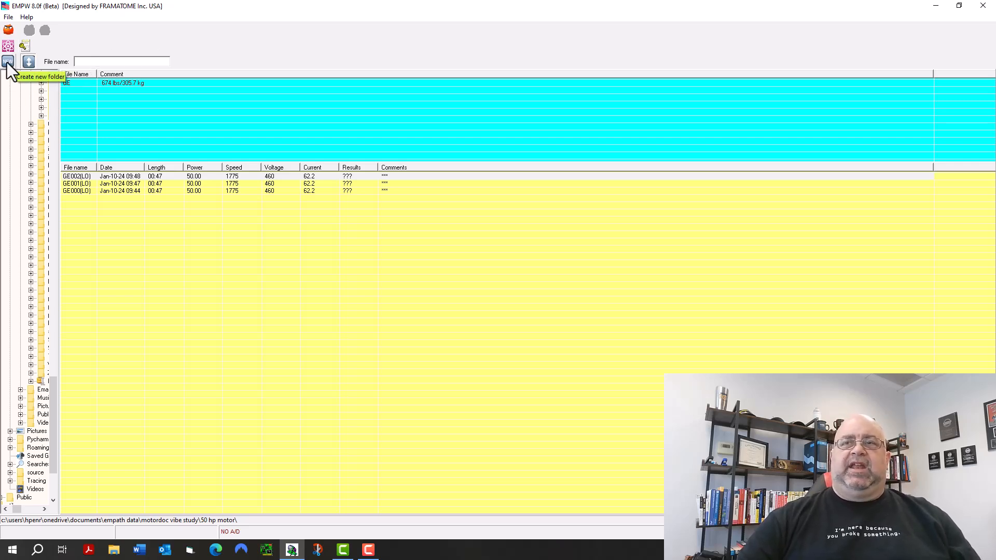
View the high-frequency test files of the 50 hp motor, then return to the low-frequency list.
left_click(28, 61)
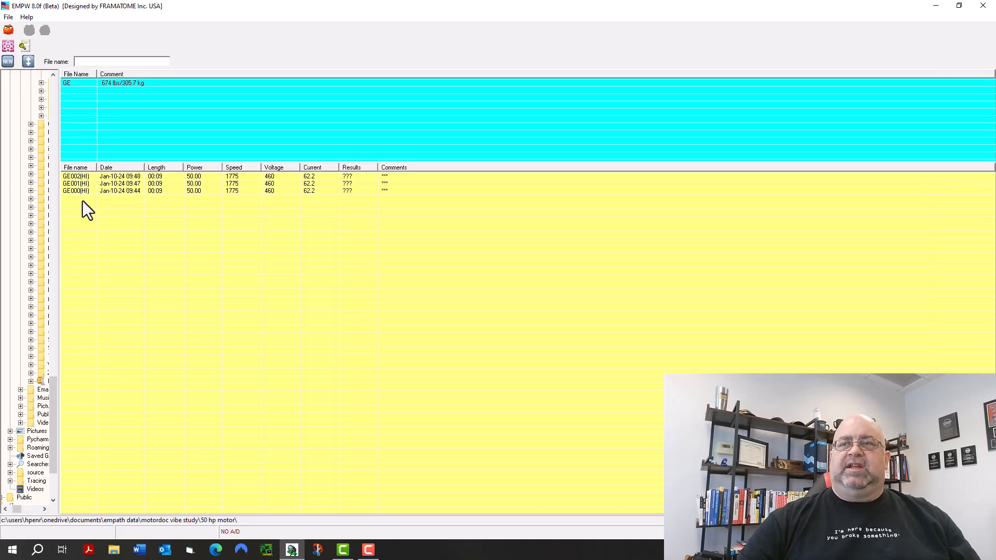
left_click(29, 62)
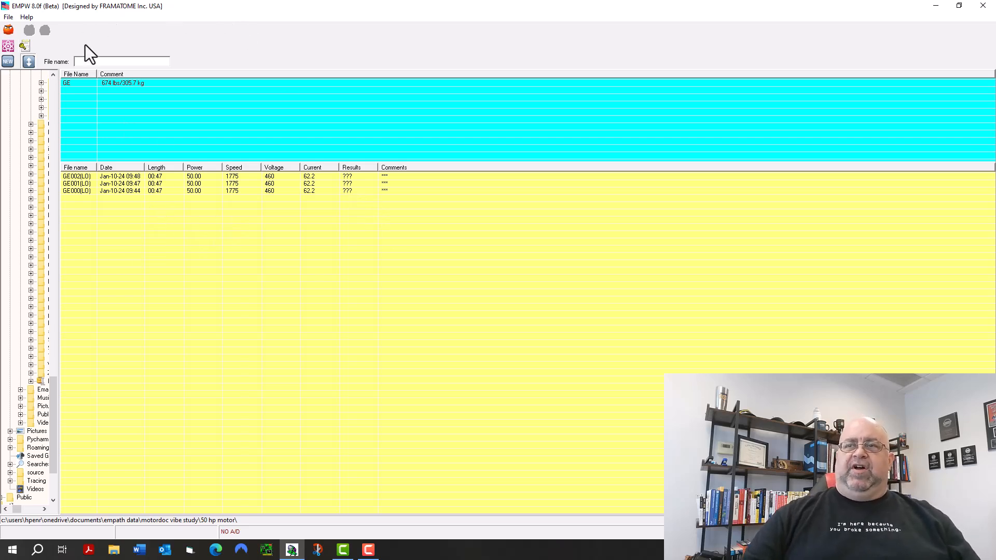
Open the GE motor header for editing and set the motor efficiency level to Premium Eff.
left_click(76, 83)
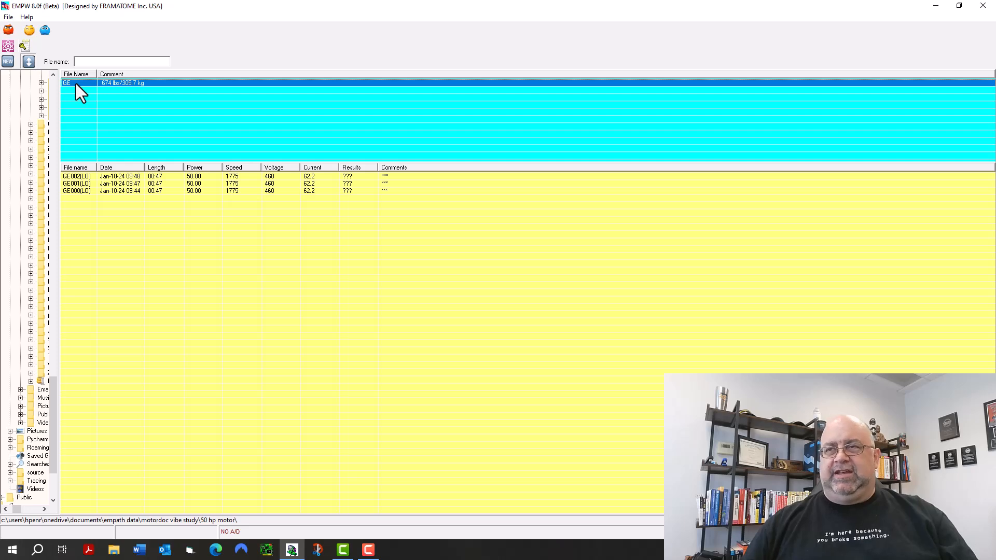
left_click(30, 30)
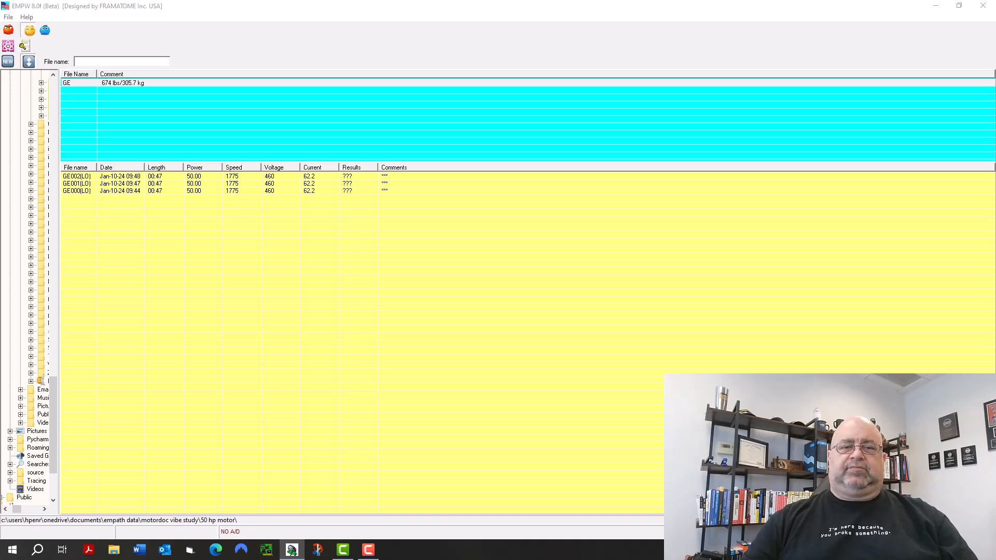
left_click_drag(505, 52, 371, 51)
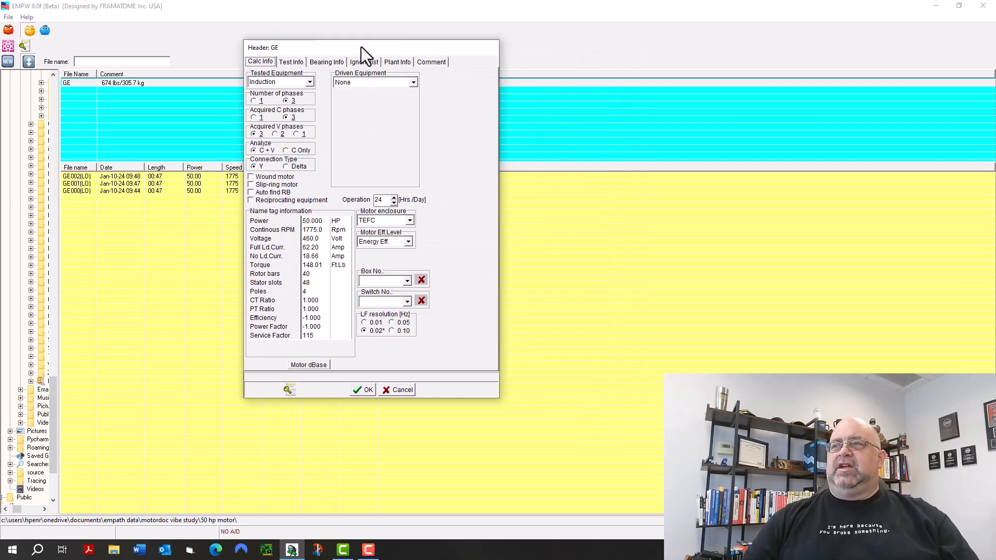
left_click(414, 84)
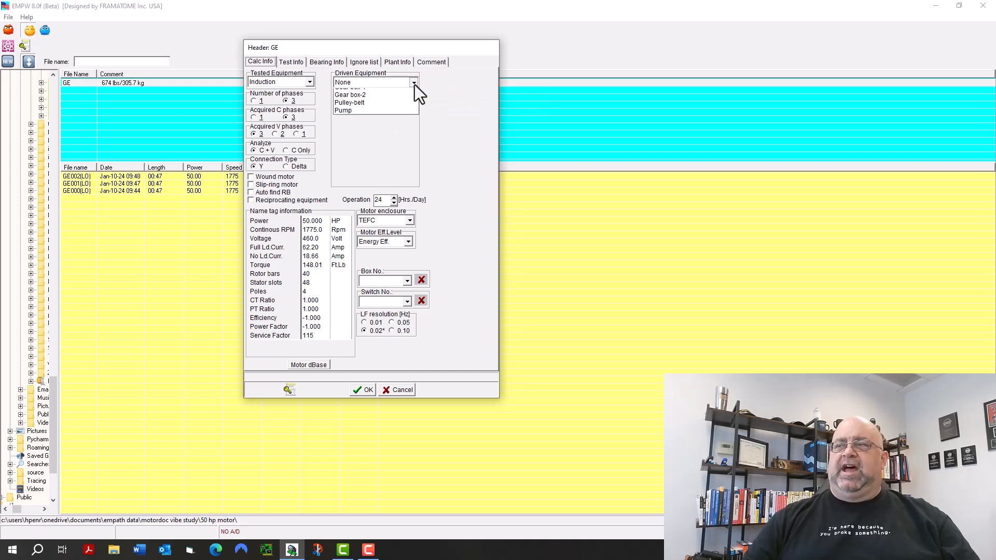
left_click(447, 87)
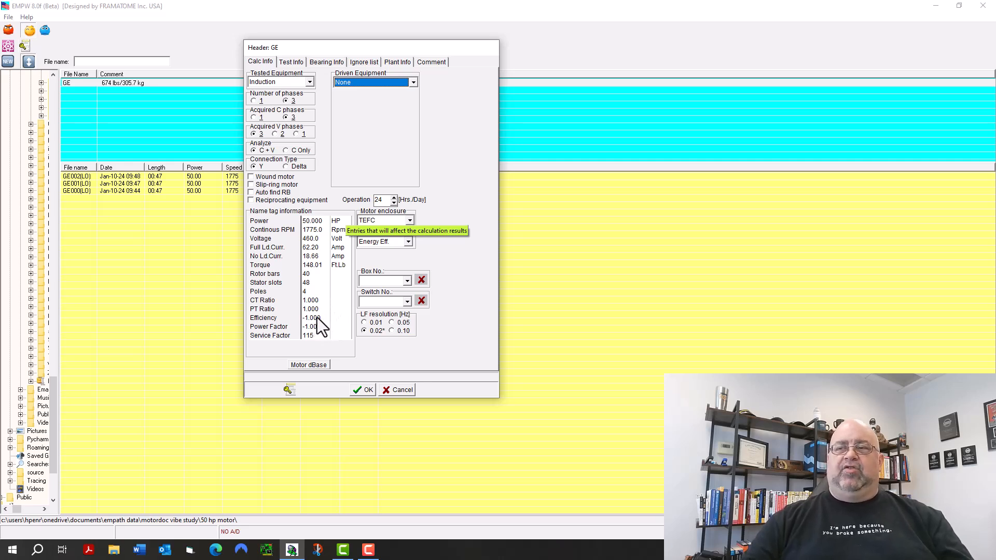
left_click(407, 241)
left_click(407, 242)
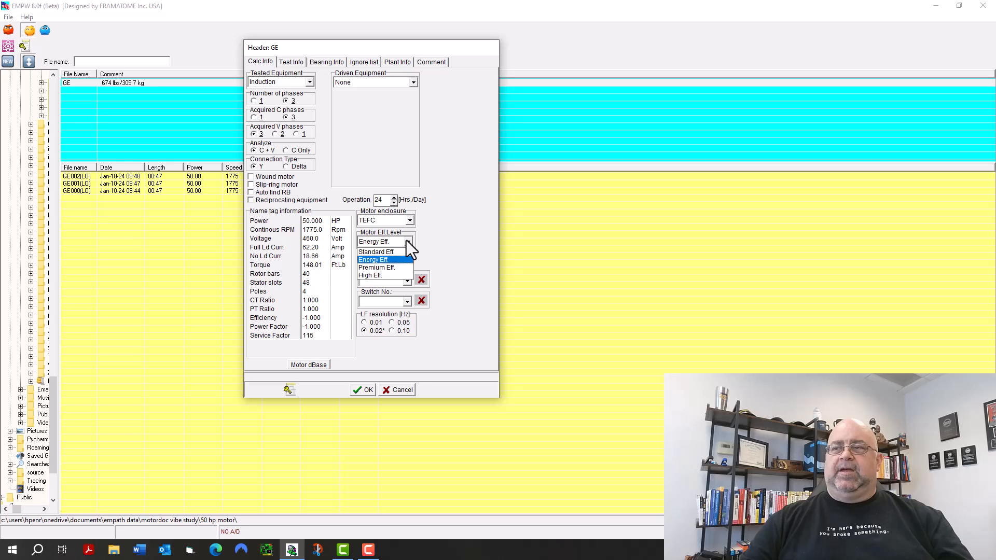
left_click(394, 268)
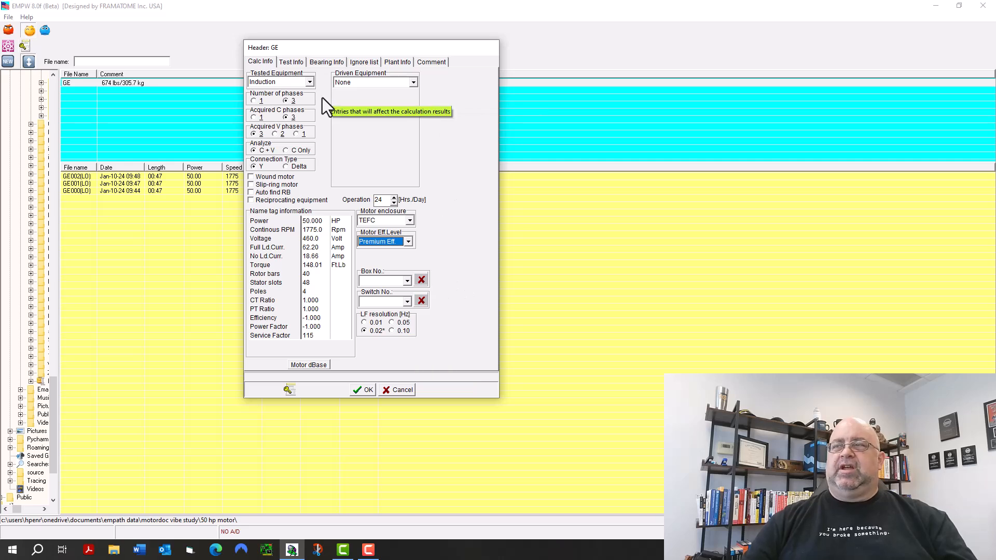
Review the header's test information and the available model numbers, leaving the model number field blank.
left_click(293, 62)
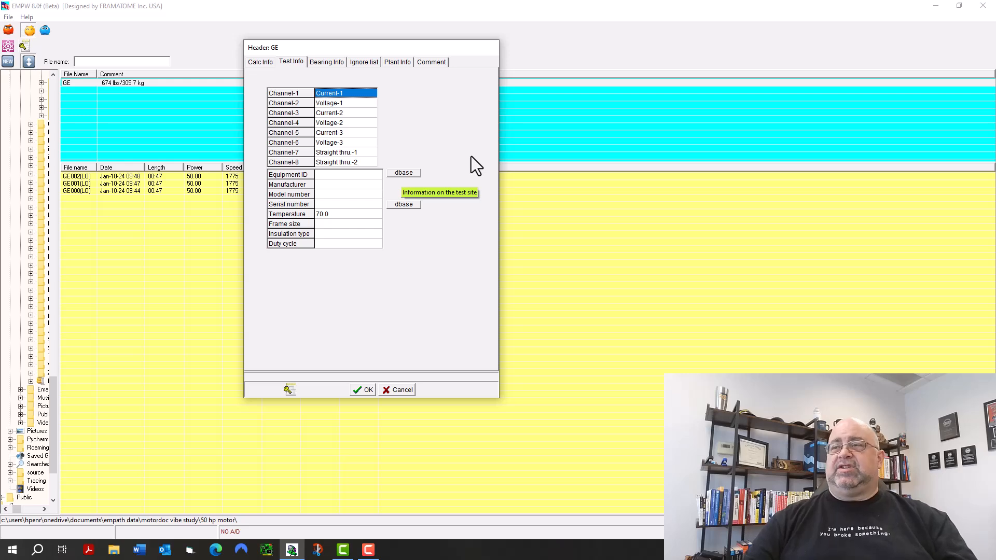
left_click(347, 195)
left_click(346, 195)
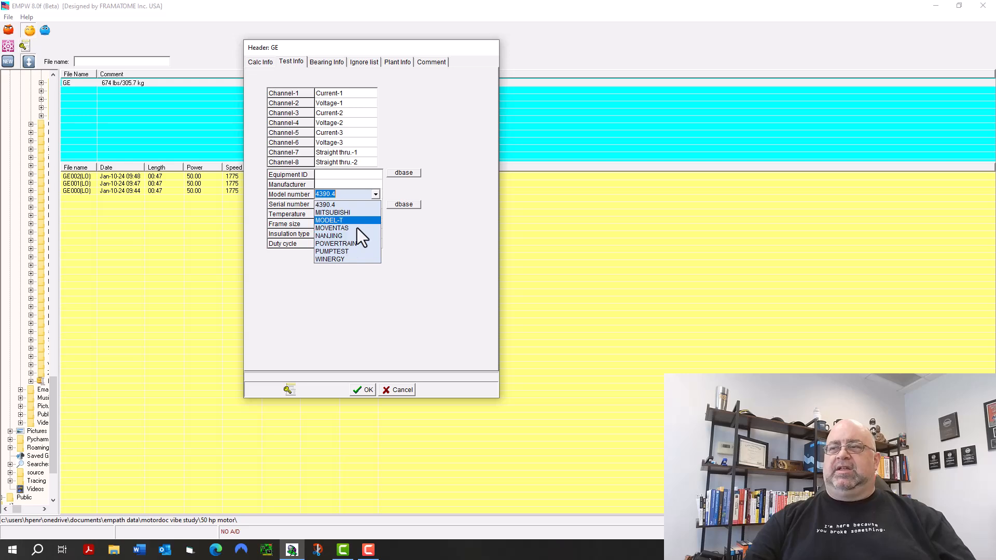
key("Delete")
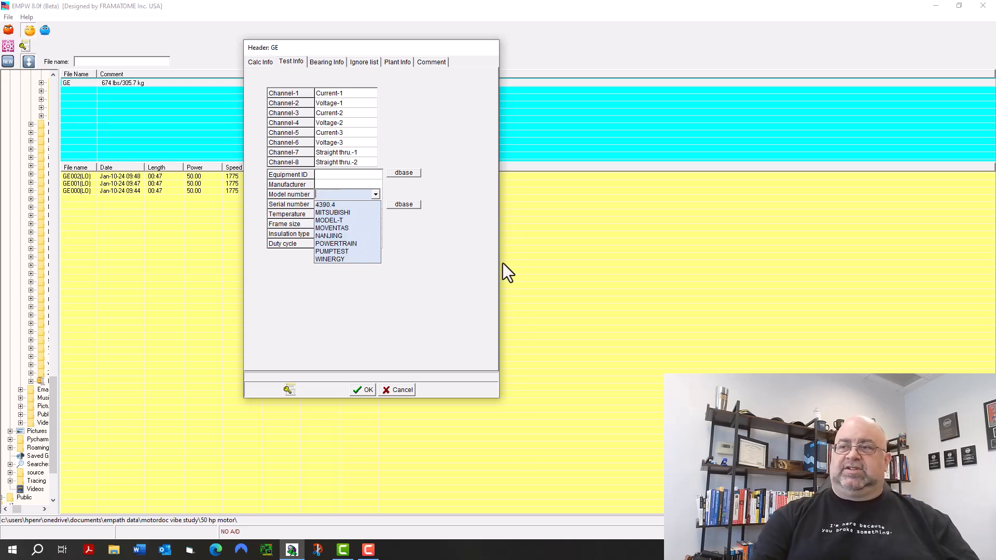
left_click(469, 264)
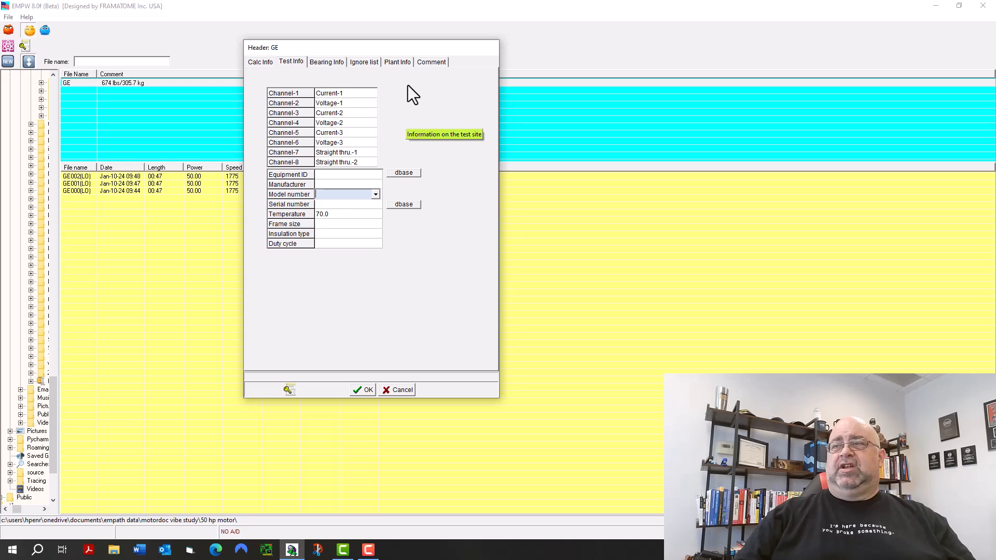
Review the header's bearing information and browse the manufacturers offered for the drive end bearing, then cancel the bearing form.
left_click(329, 63)
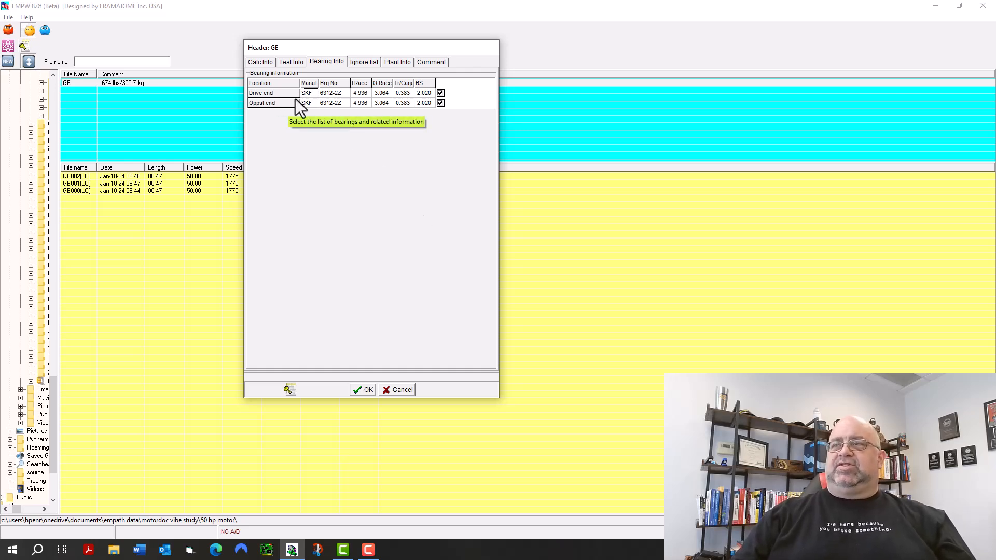
left_click(311, 94)
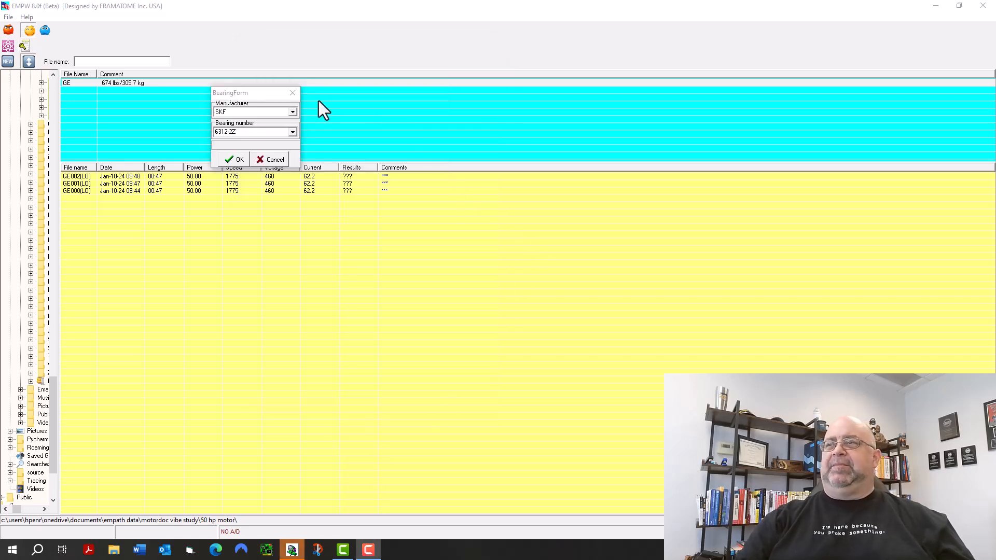
left_click(292, 112)
left_click(293, 112)
left_click(293, 112)
left_click_drag(293, 163, 293, 155)
left_click_drag(292, 135, 382, 46)
left_click(381, 46)
left_click(270, 159)
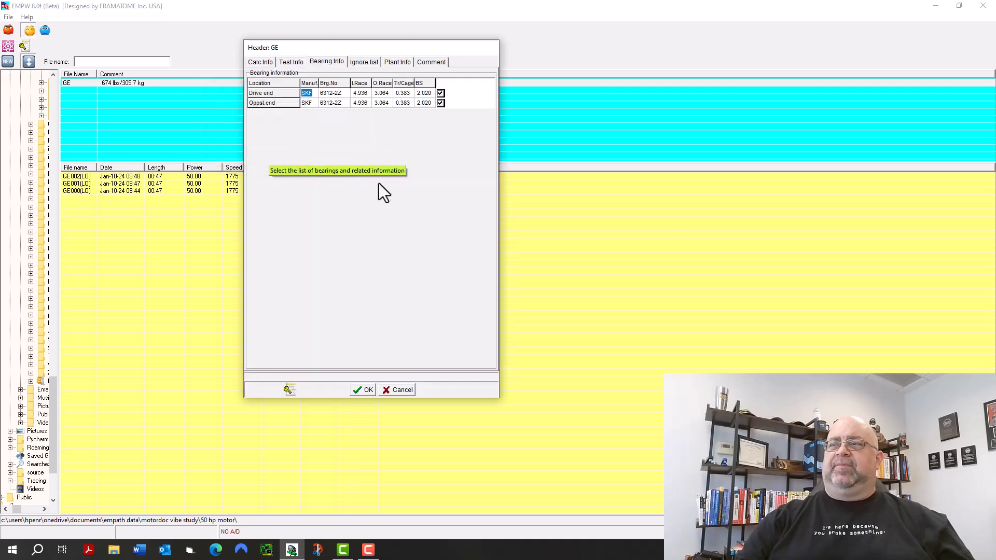
Review the header's ignore list, plant information, comment and test information, then return to the calculation information.
left_click(363, 63)
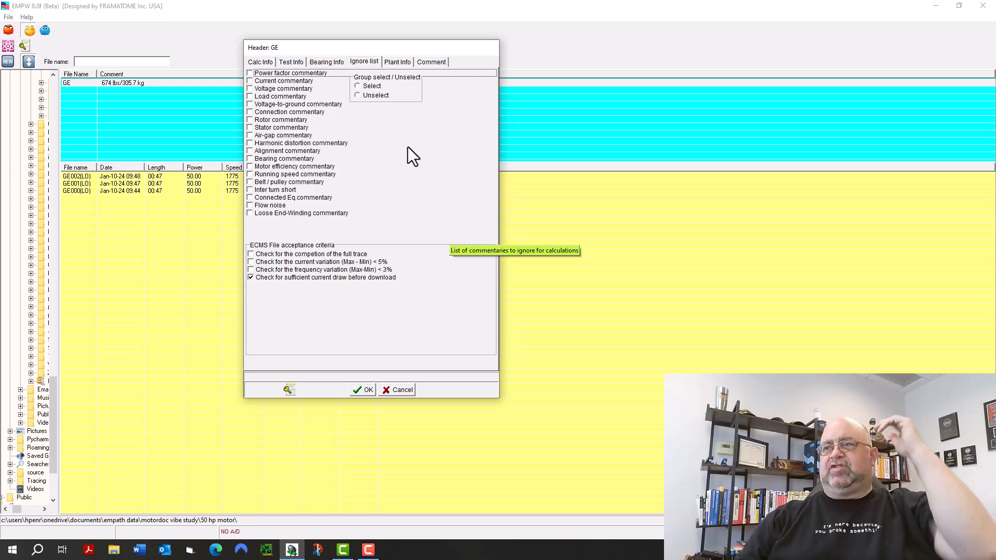
left_click(410, 67)
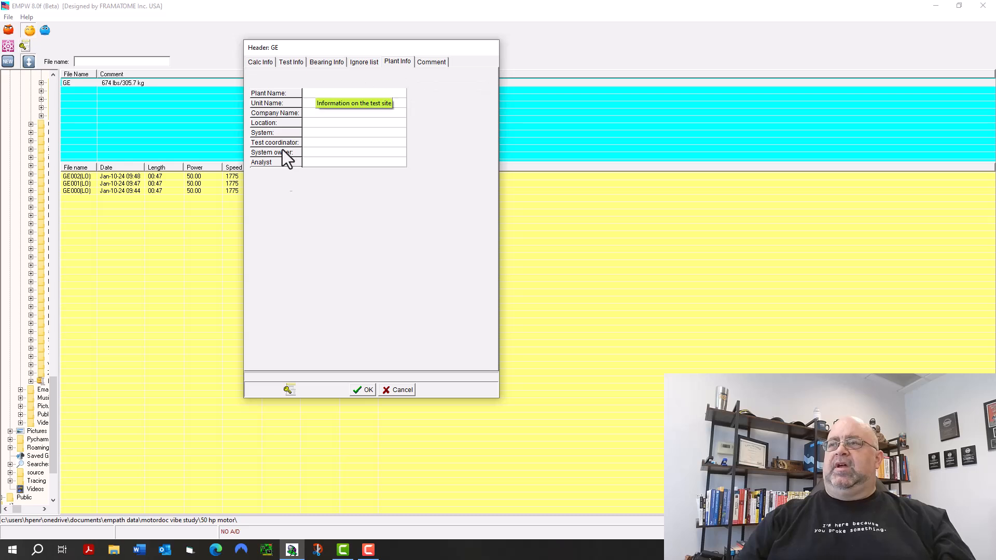
left_click(433, 61)
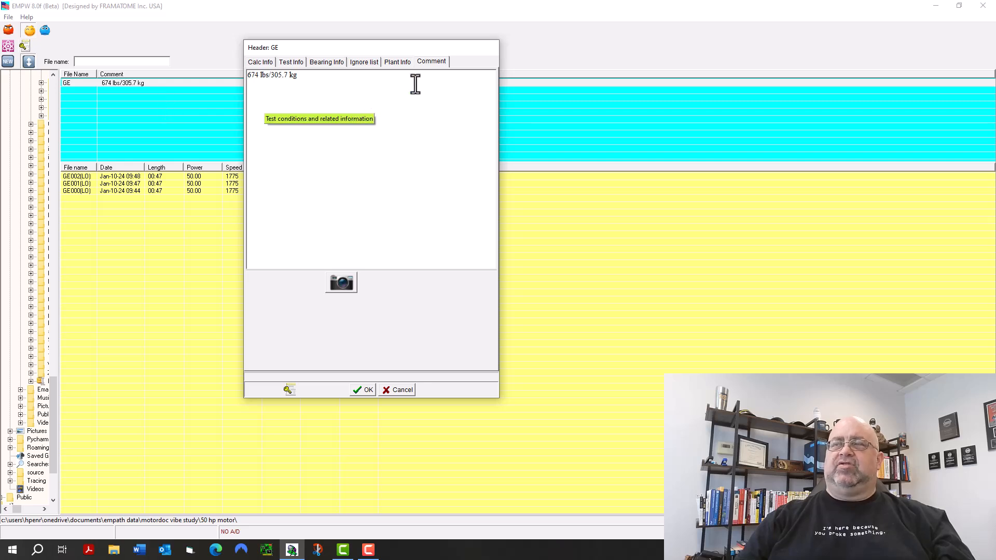
left_click(300, 63)
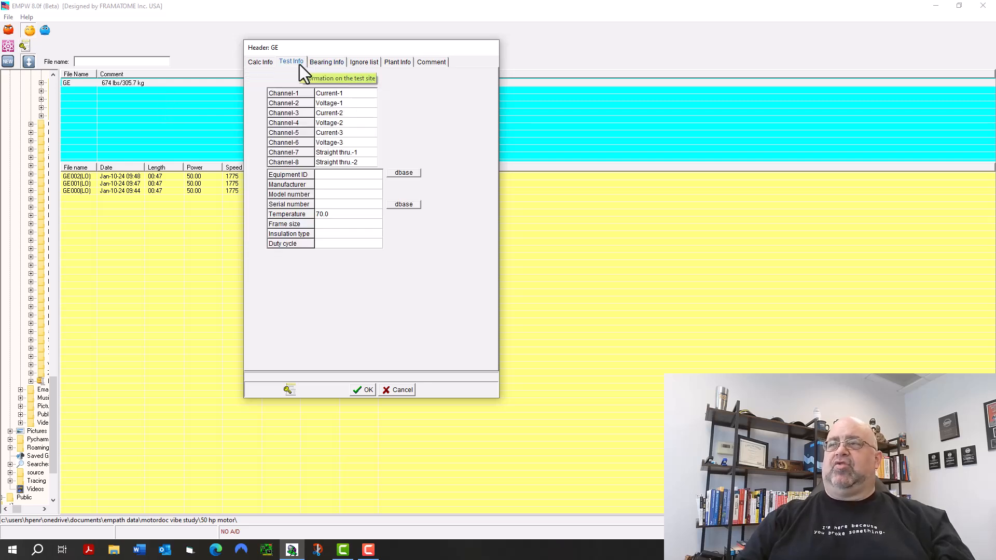
left_click(260, 61)
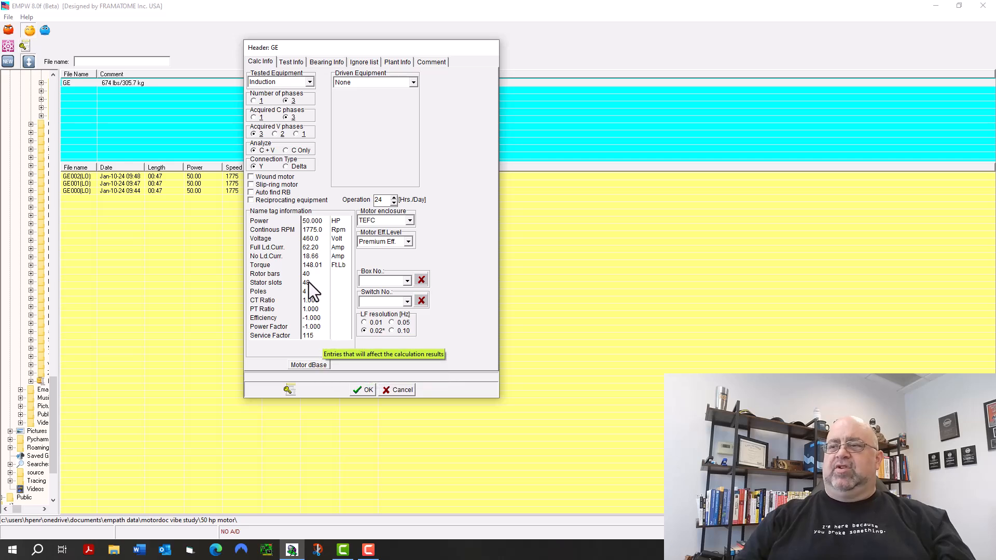
Open the motor database from the header's calculation information, move its window clear of the header and browse the listed motors.
left_click(314, 364)
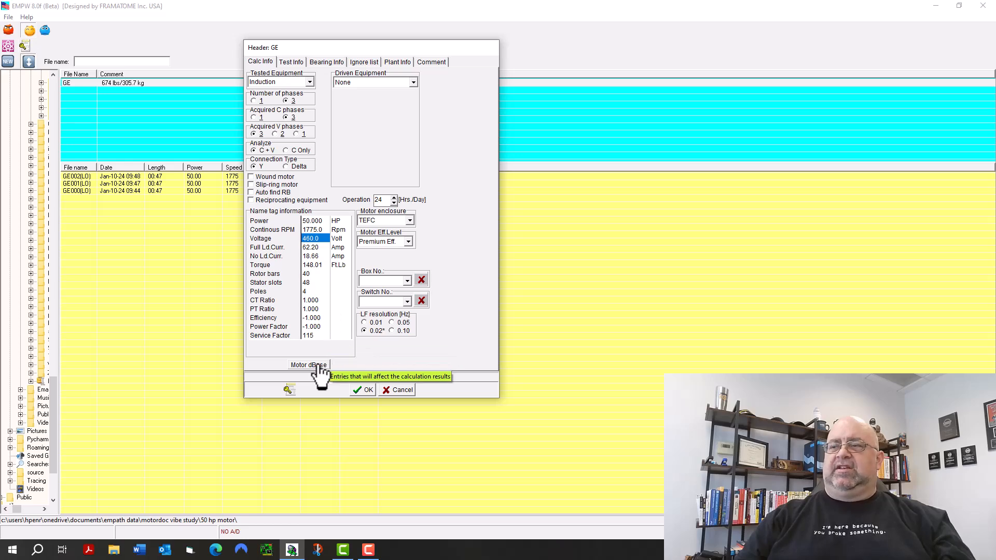
left_click(320, 365)
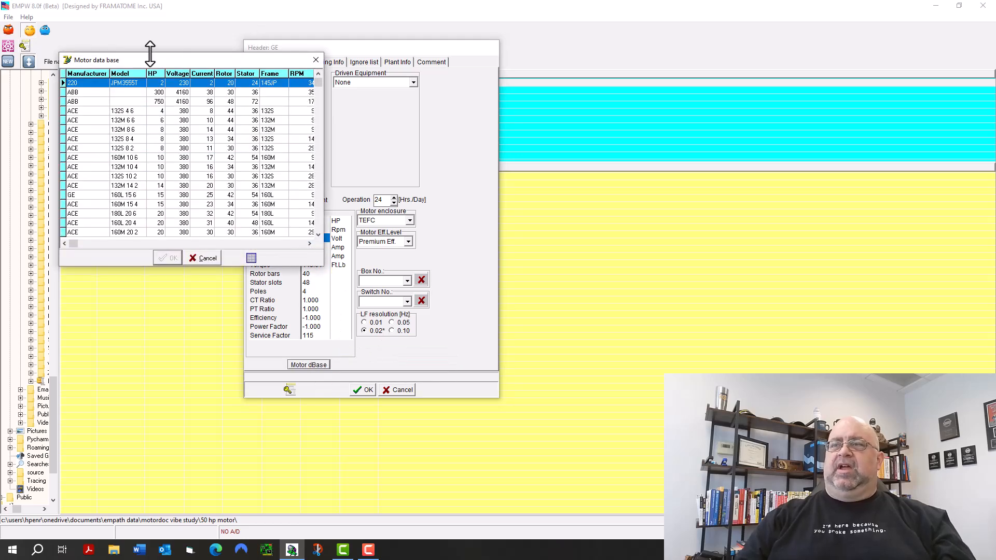
left_click_drag(154, 62, 638, 58)
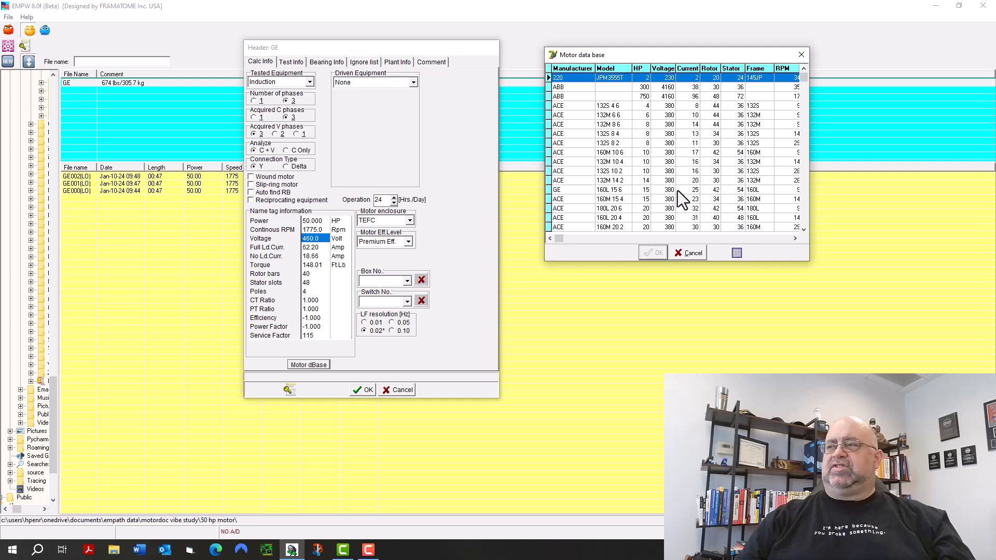
scroll(633, 160, "down", 11)
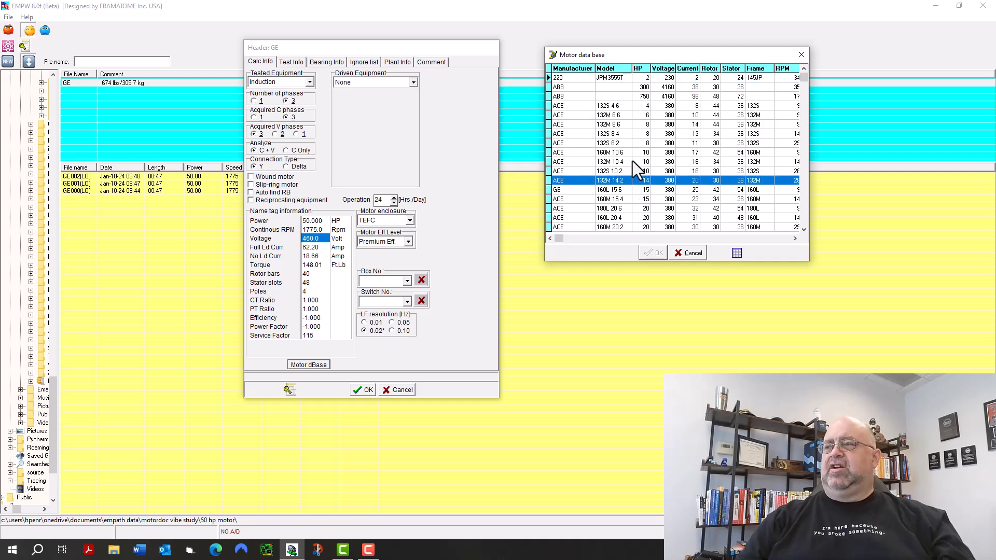
left_click_drag(801, 78, 811, 149)
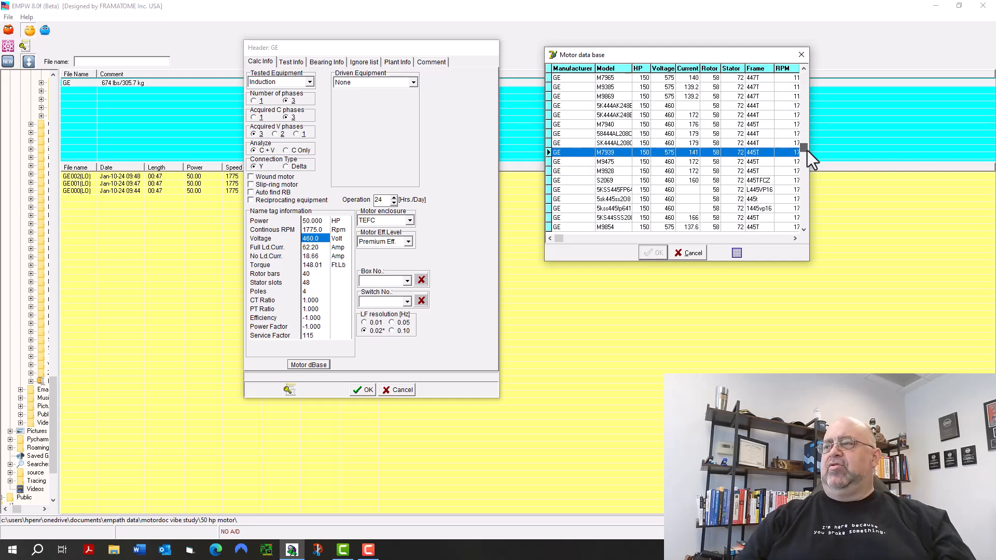
Open the motor database filters and enter Bal as the manufacturer and 50 as the HP.
left_click(737, 253)
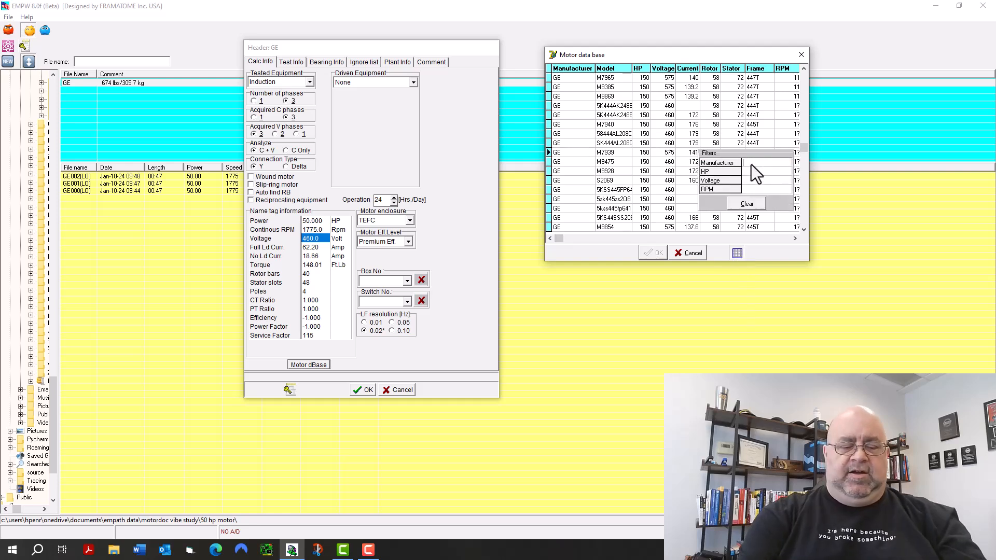
type("Bal")
key("Return")
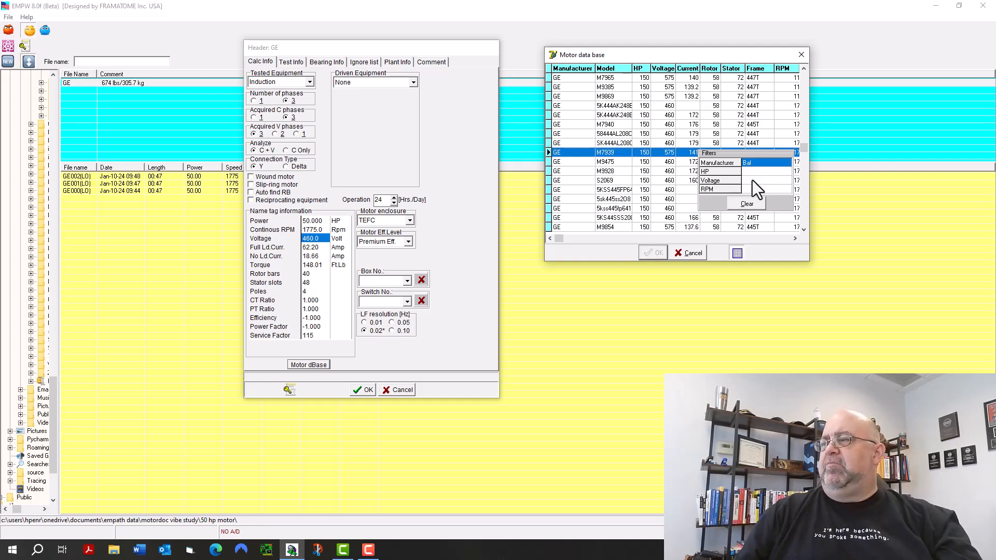
left_click(753, 175)
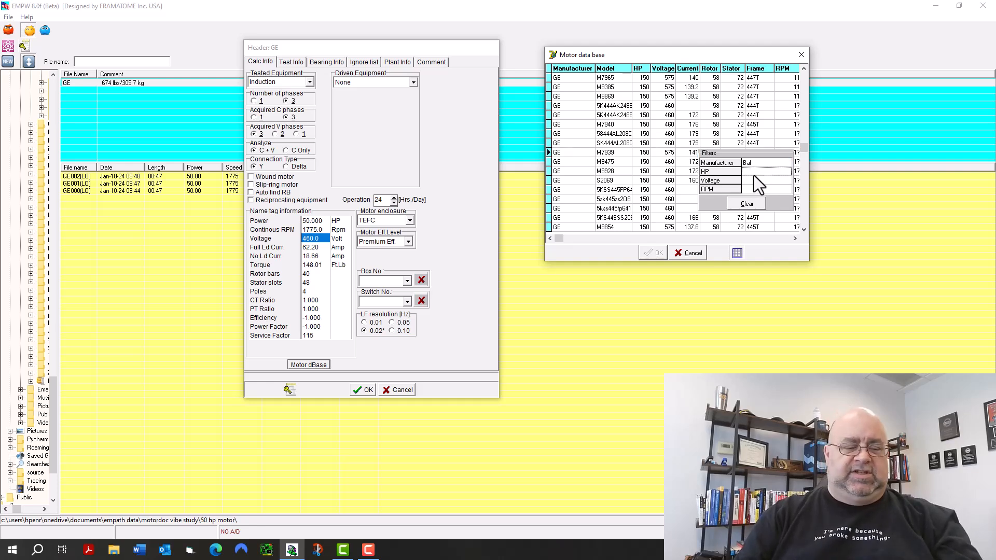
type("50")
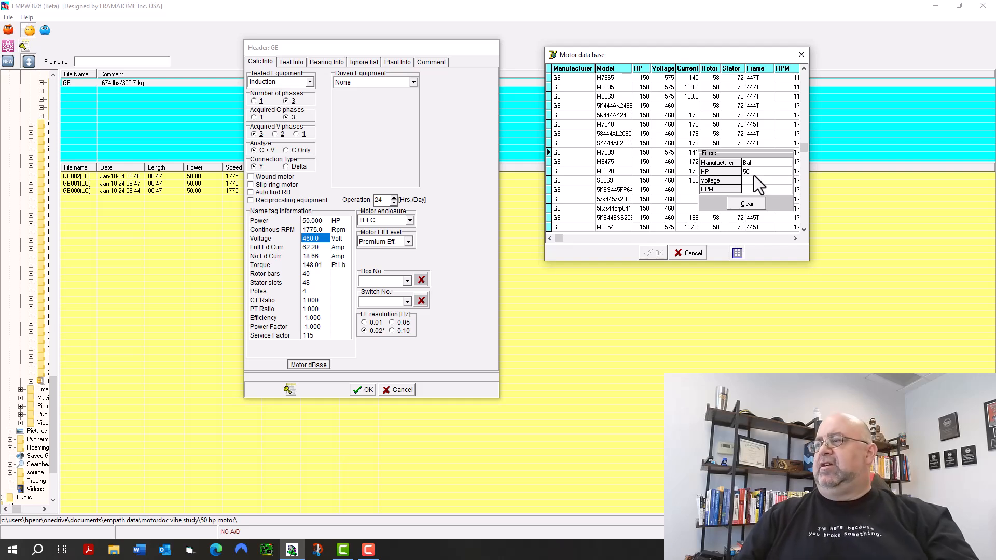
Change the manufacturer filter to GE, apply the filters to the motor database and close the filter form.
left_click(752, 163)
key("BackSpace")
key("BackSpace")
key("BackSpace")
type("GE")
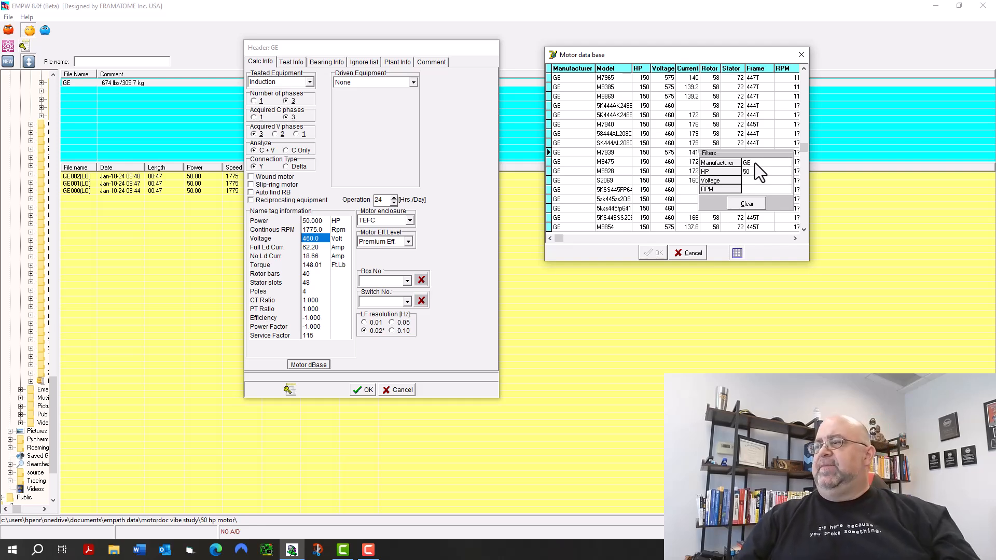
left_click(750, 181)
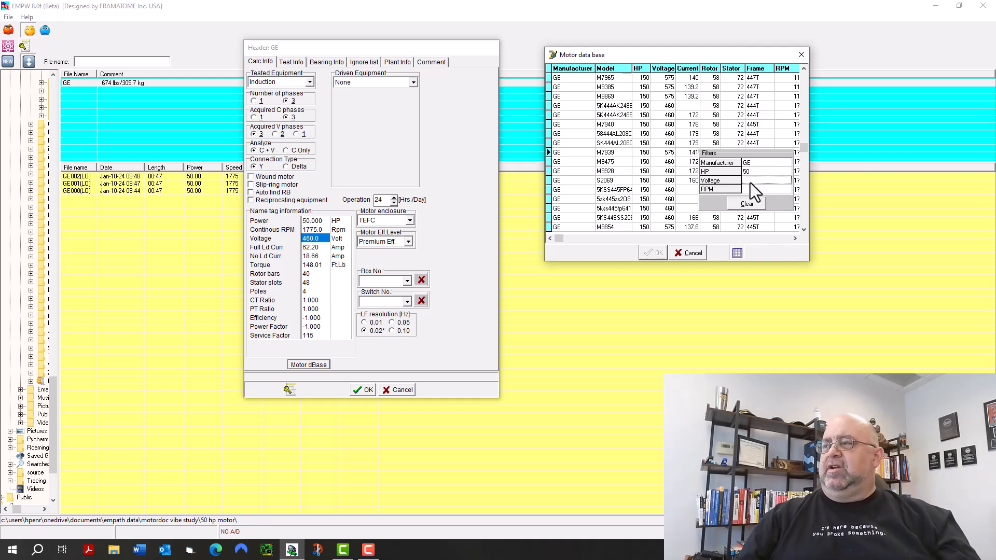
key("Return")
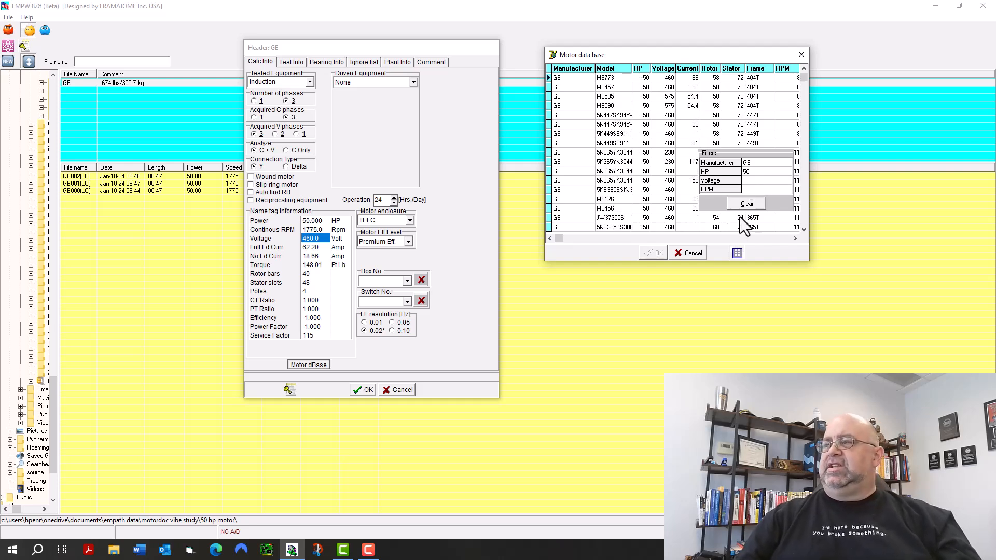
left_click(737, 254)
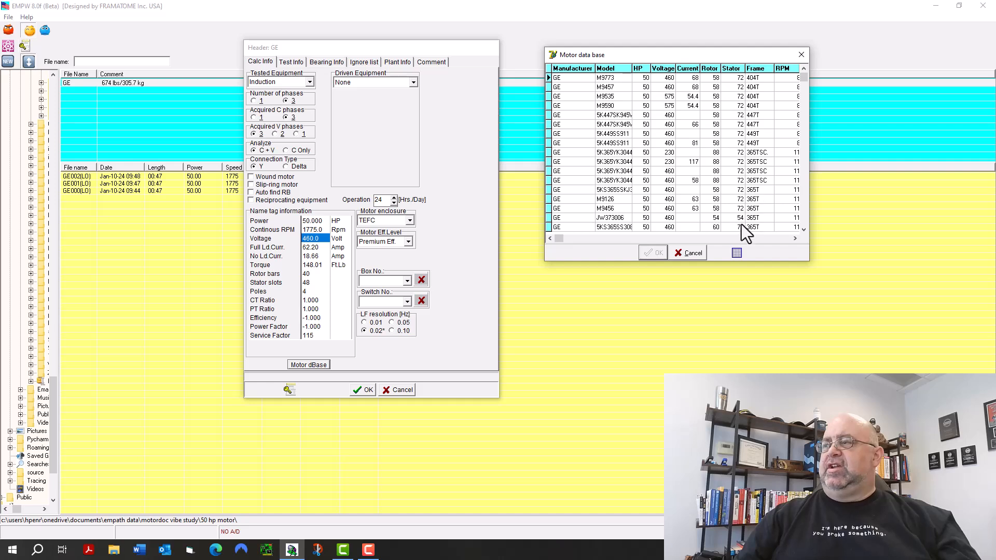
Widen the motor database to show the full RPM column, examine the rotor and stator data of the filtered motors, and close it.
mouse_move(809, 241)
left_mouse_down()
mouse_move(902, 240)
mouse_move(825, 238)
left_mouse_up()
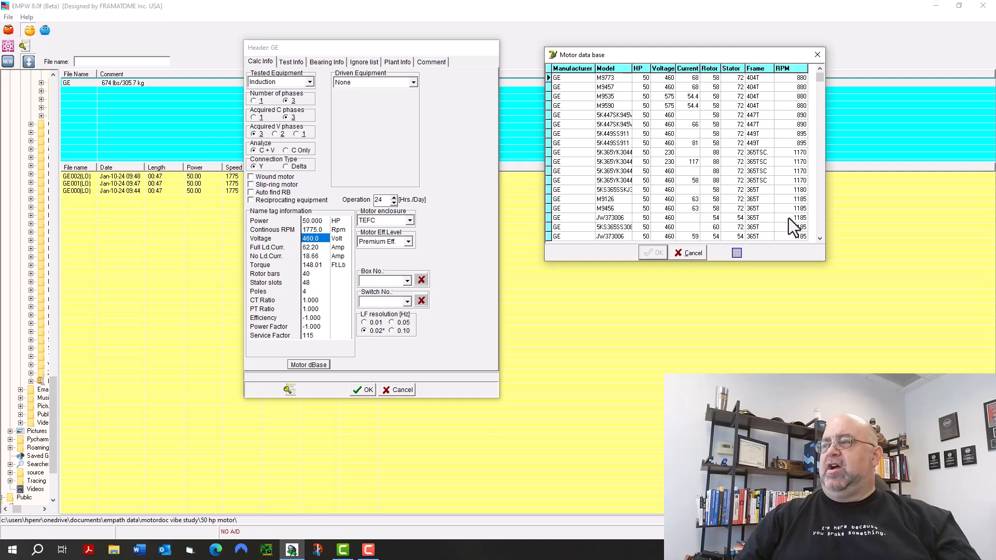
left_click(819, 238)
left_click(820, 238)
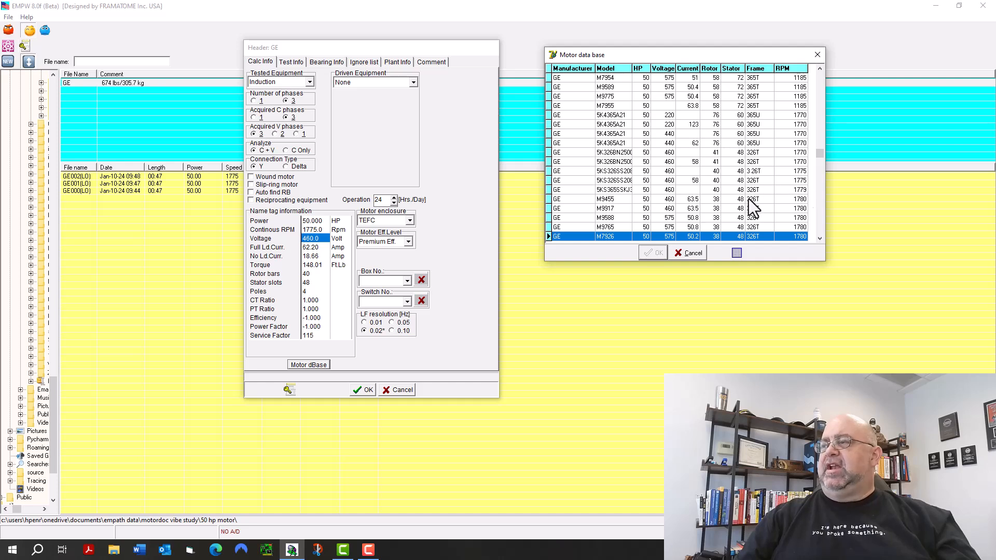
left_click(820, 243)
left_click(819, 243)
left_click(819, 241)
left_click(820, 242)
left_click(819, 241)
left_click(819, 241)
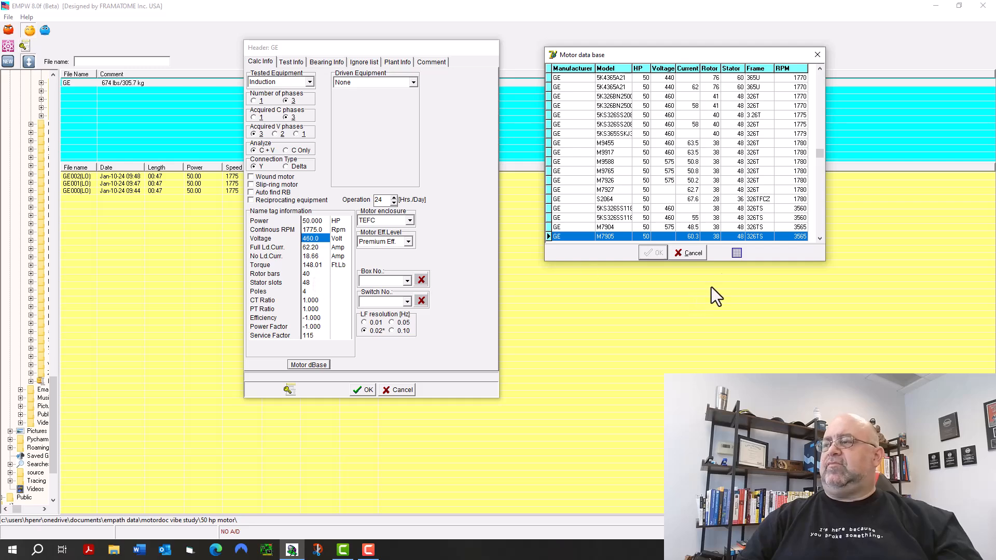
left_click(821, 52)
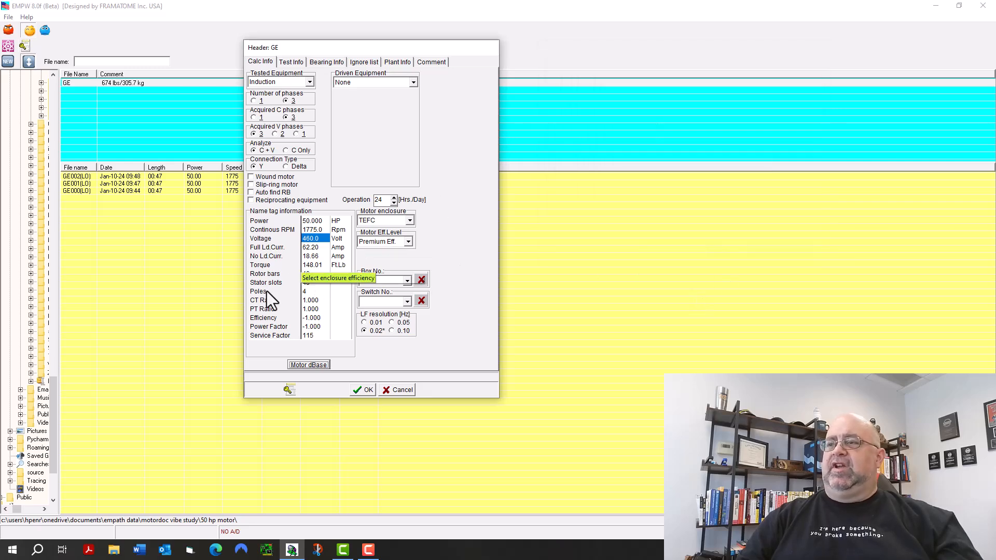
Set the number of rotor bars in the name tag information to 38.
left_click(310, 274)
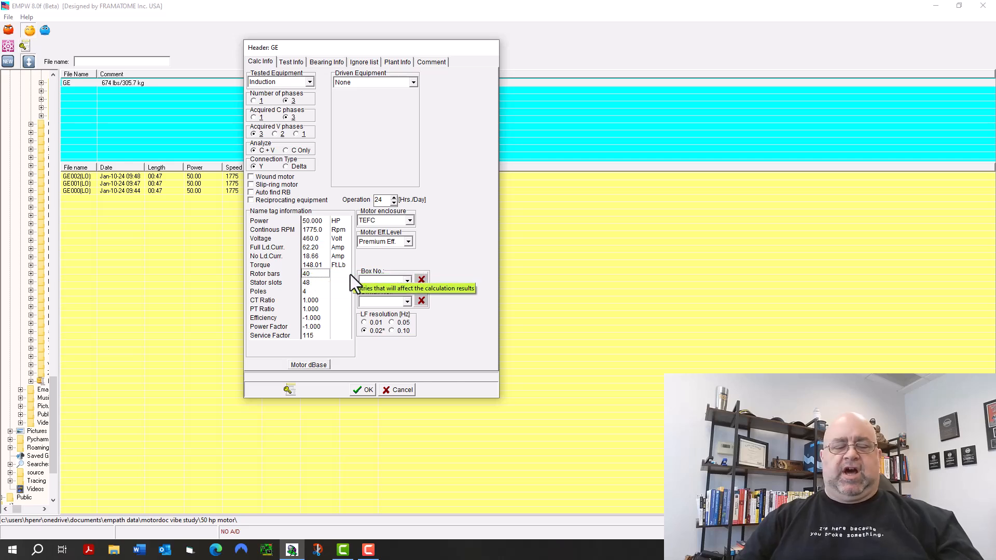
key("BackSpace")
key("BackSpace")
type("38")
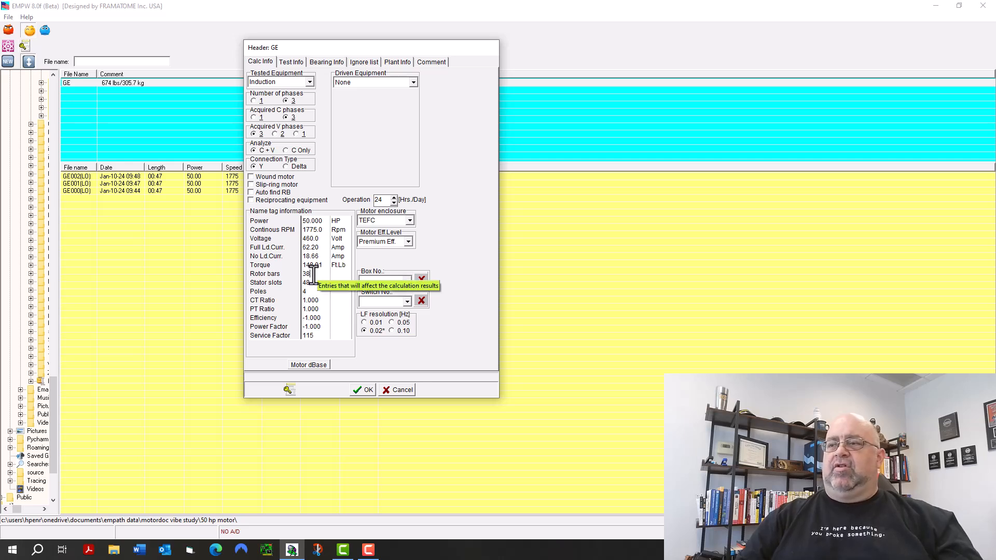
Set the rotor bars to 40 and save the GE motor header.
key("BackSpace")
key("BackSpace")
type("40")
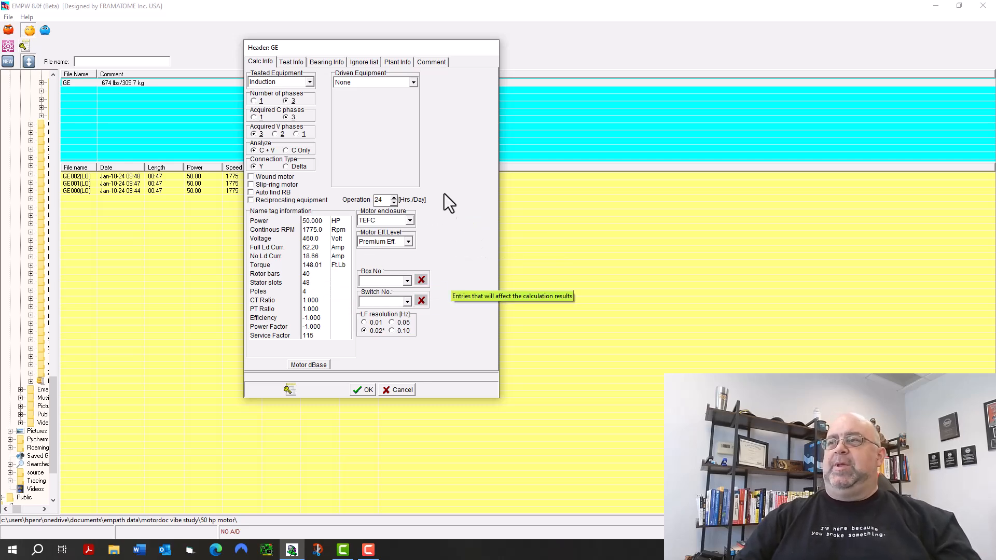
left_click(370, 388)
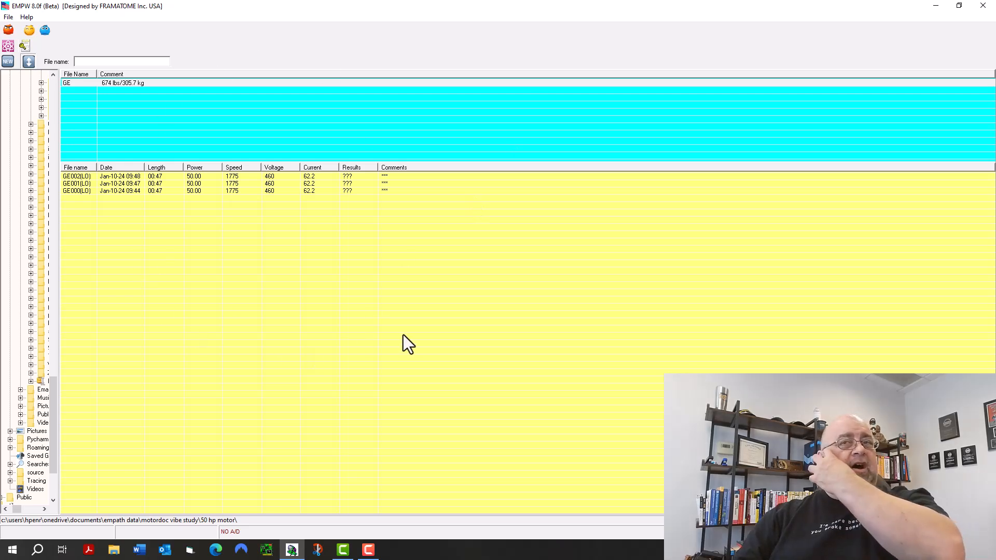
Open the channel settings and review the transducer settings of straight-through channels 7 and 8.
left_click(45, 32)
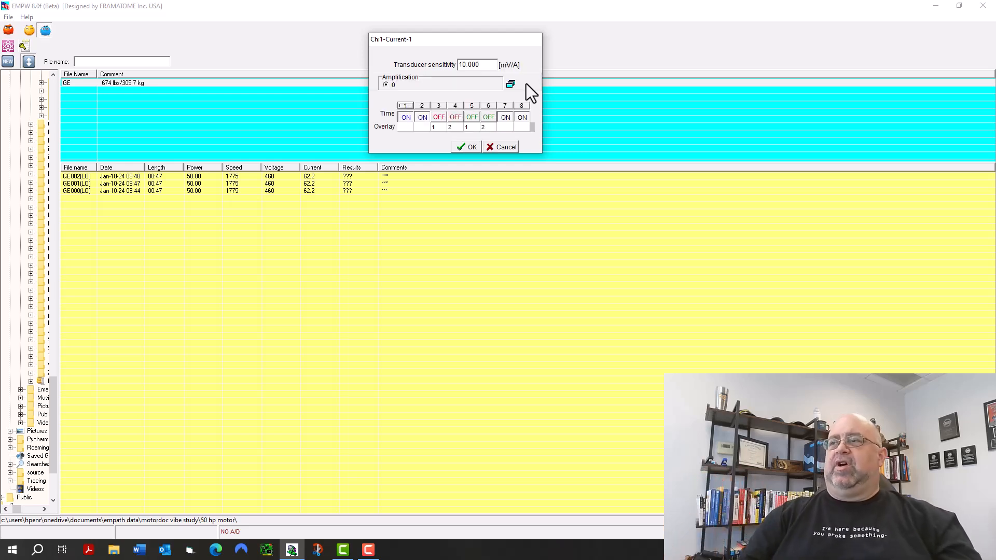
left_click(503, 105)
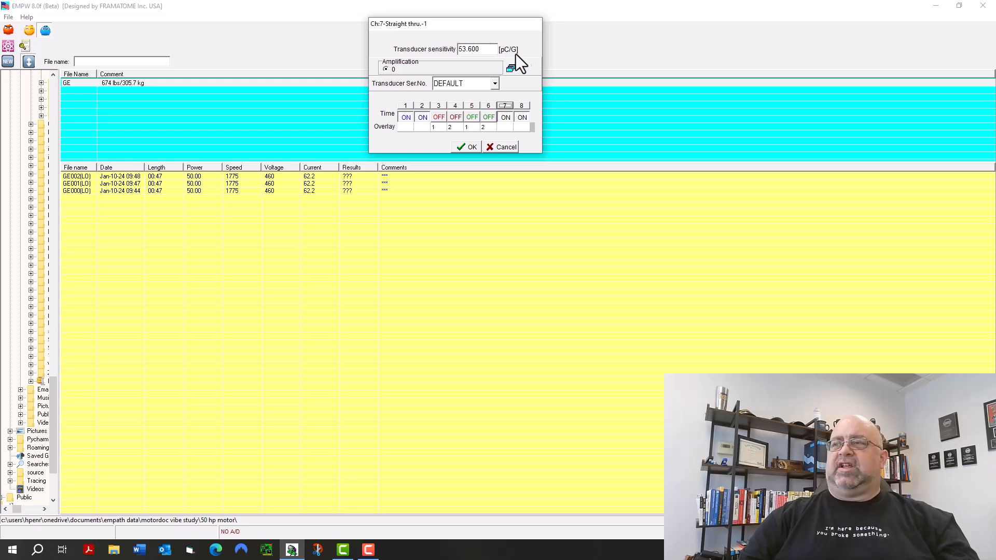
left_click(521, 106)
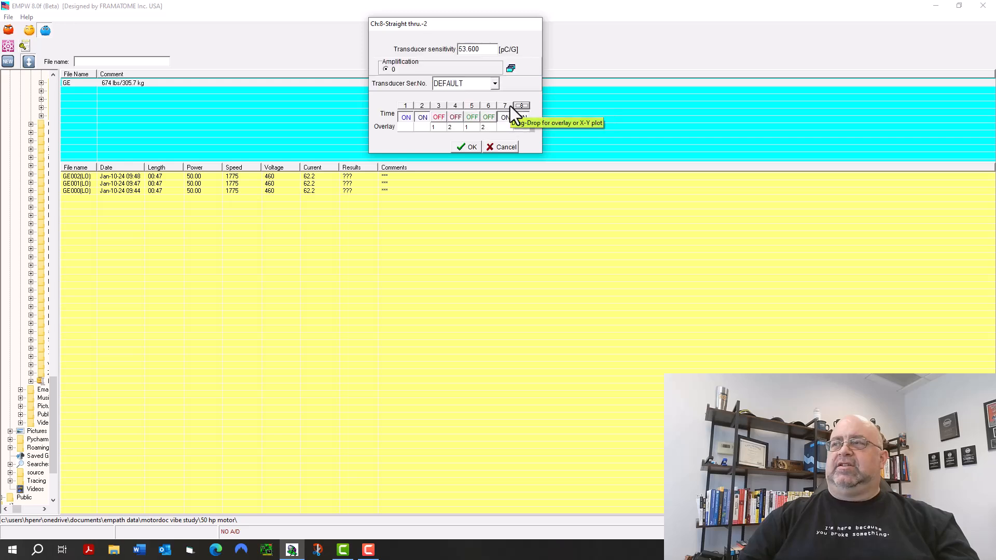
left_click(505, 106)
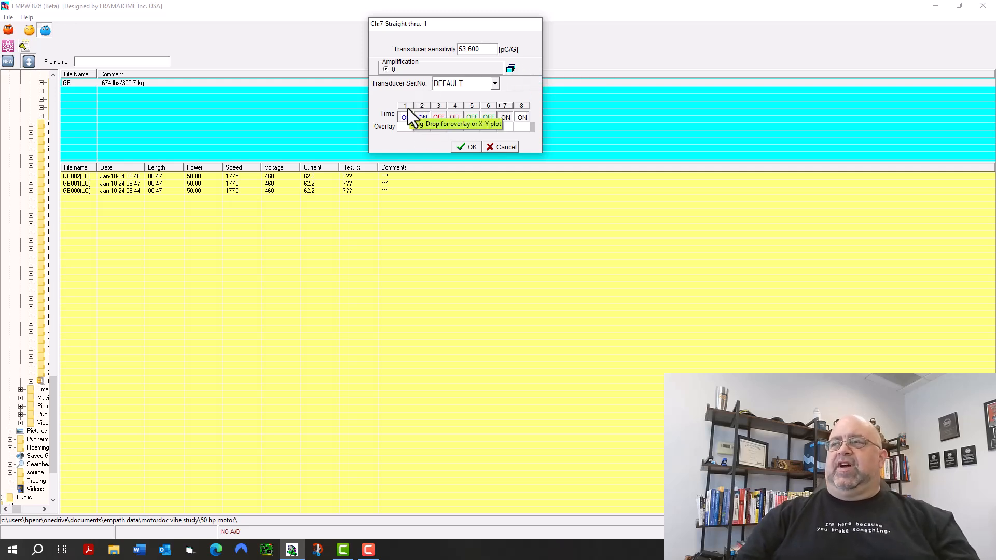
Clear the channel overlays, then overlay channel 1 on channels 3 and 5, and channel 2 on channels 4 and 6.
left_click(455, 127)
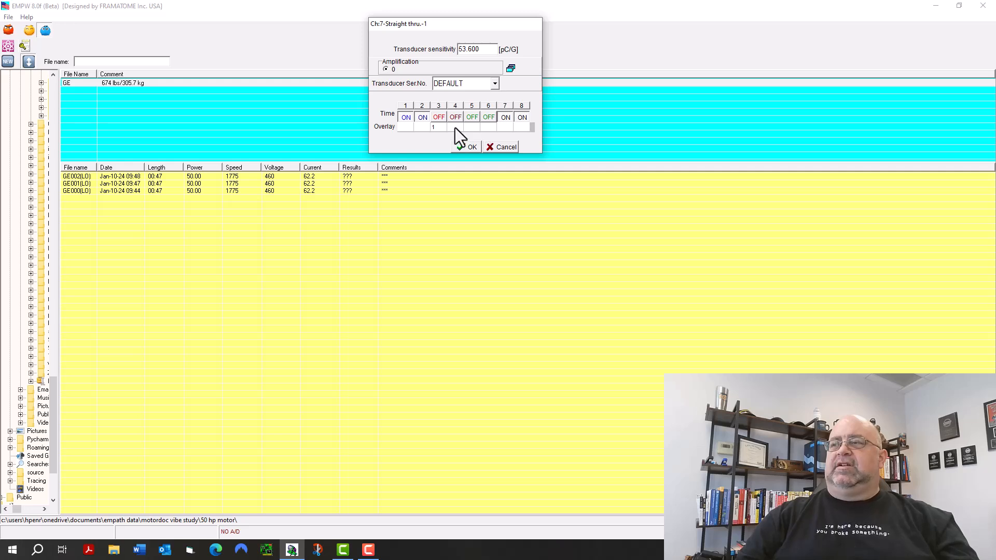
left_click(406, 105)
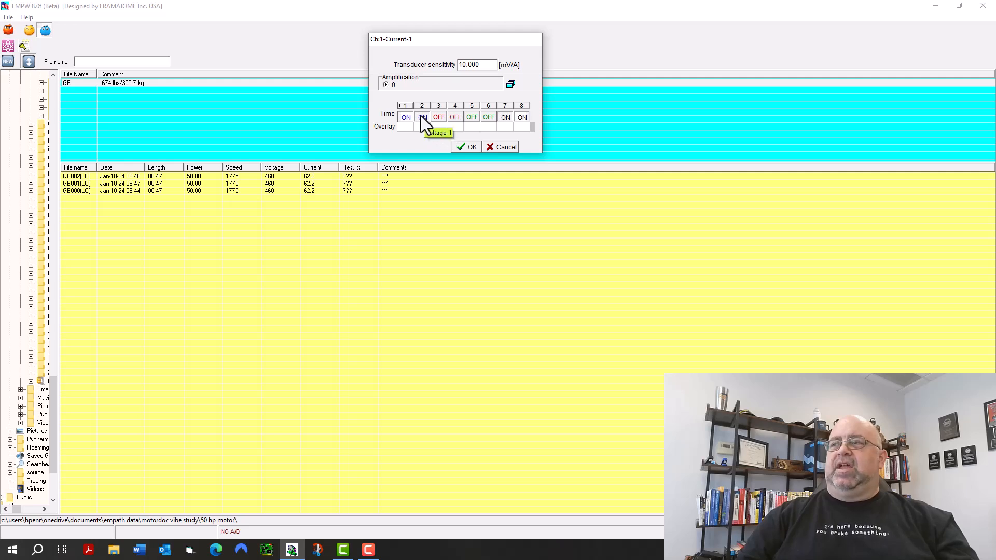
left_click_drag(406, 104, 471, 131)
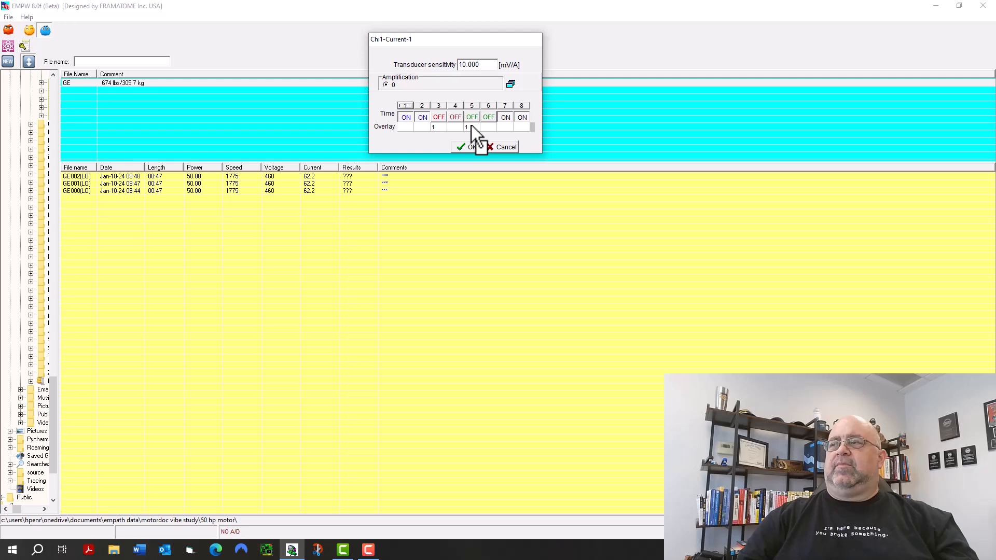
left_click_drag(420, 107, 487, 130)
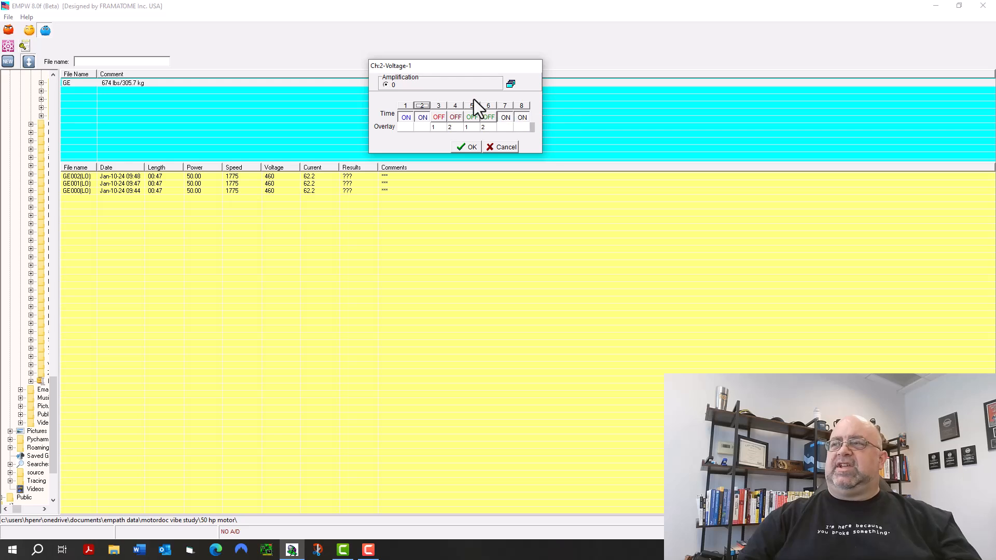
left_click(408, 107)
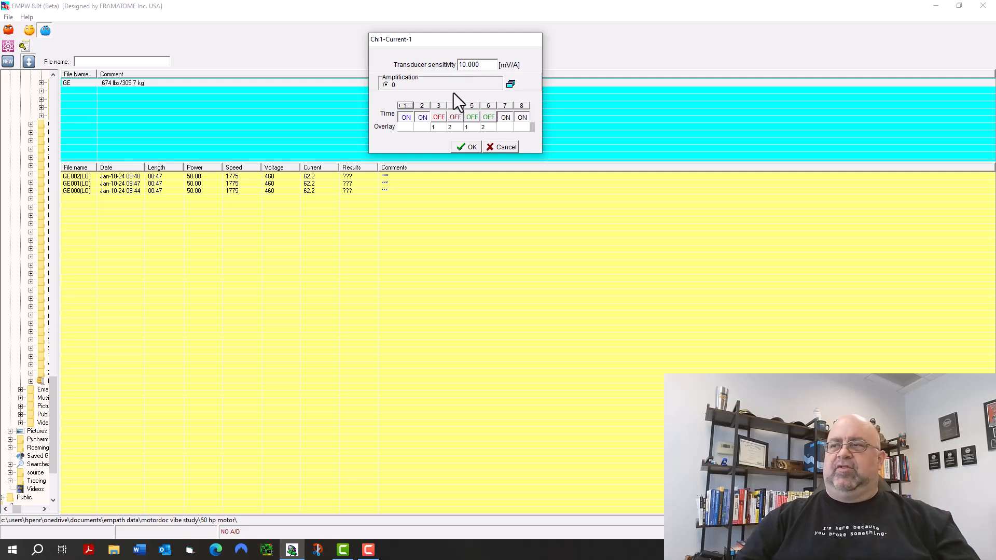
Review the settings of channels 2 and 3, and close the channel settings without saving.
left_click(422, 105)
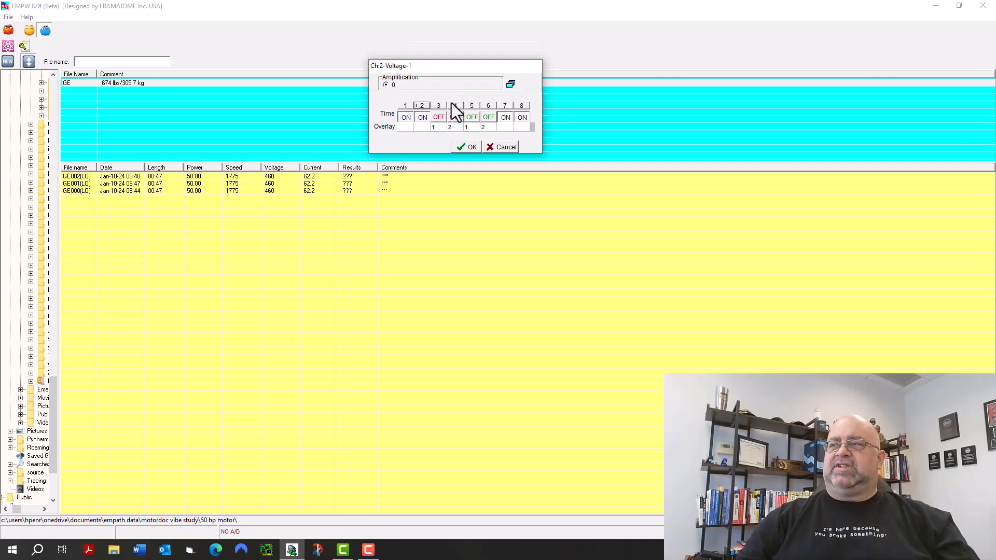
left_click(439, 106)
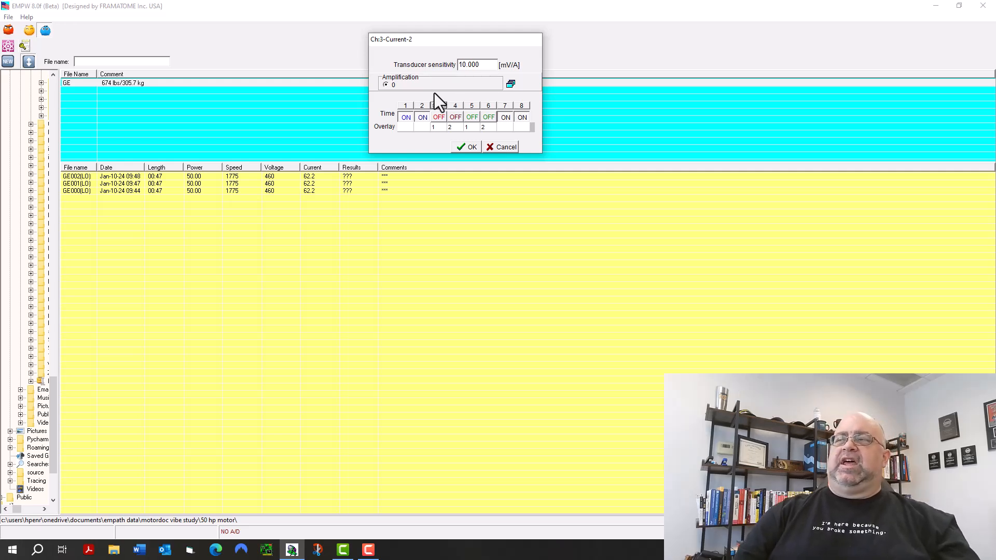
left_click(503, 150)
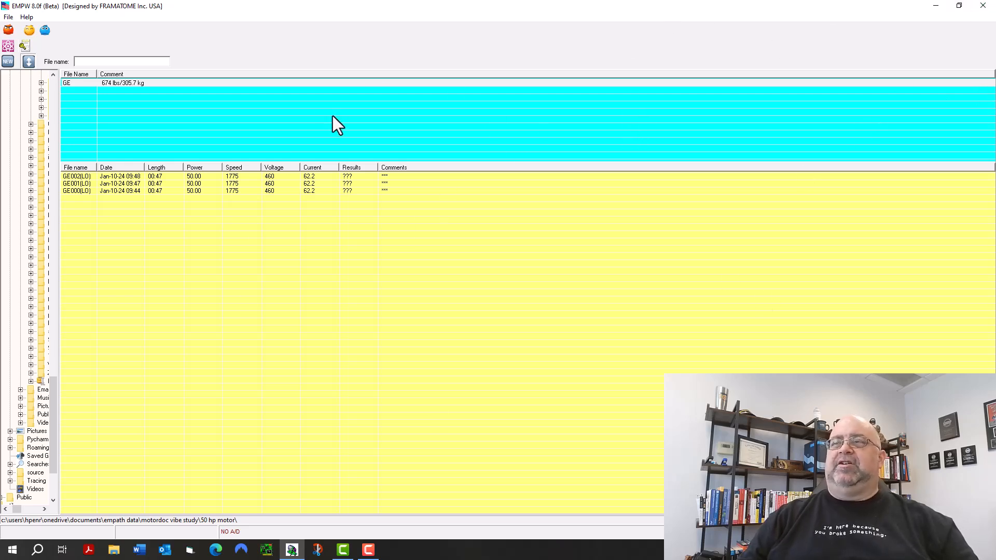
Open the GE002 recording and show both time and frequency plots for channels 1, 2, 7 and 8 only.
double_click(90, 176)
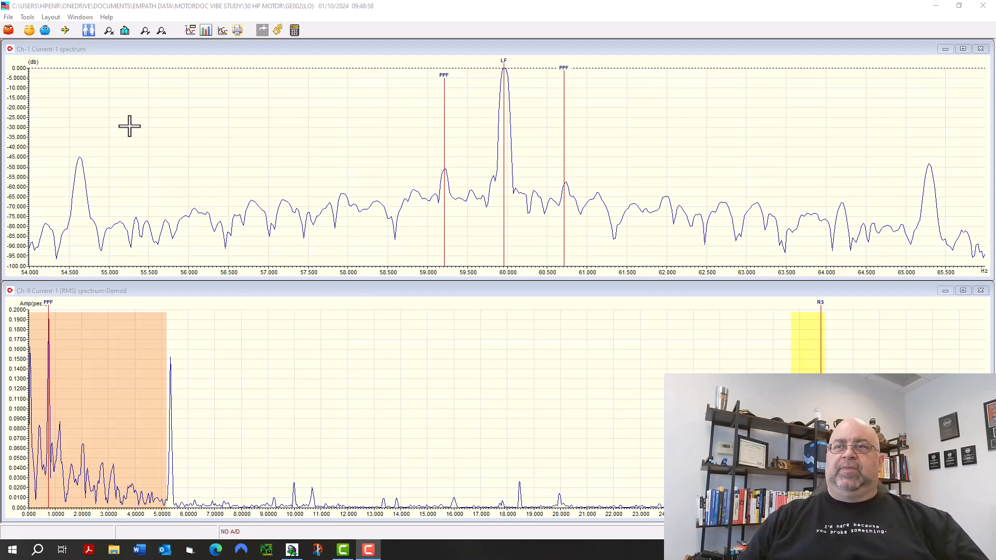
left_click(45, 30)
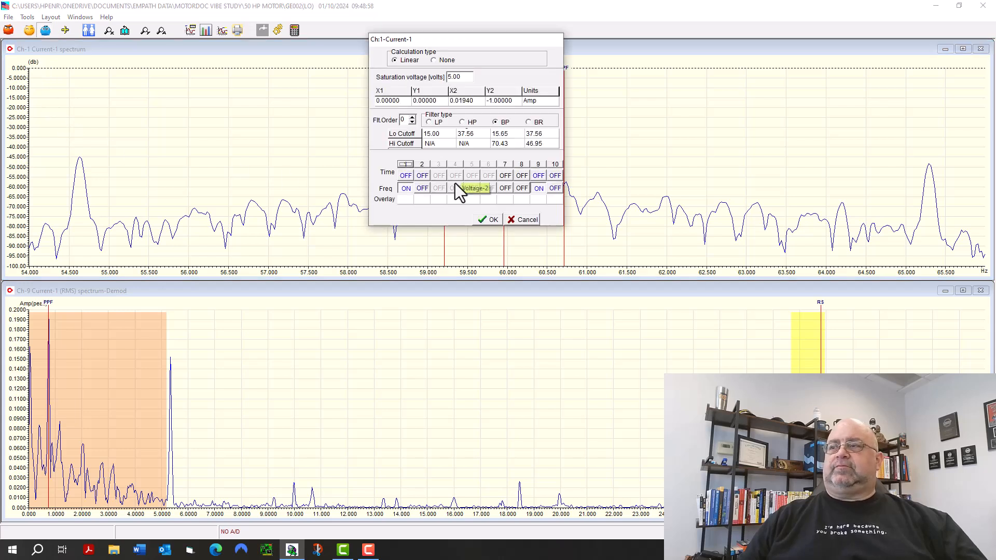
left_click(423, 188)
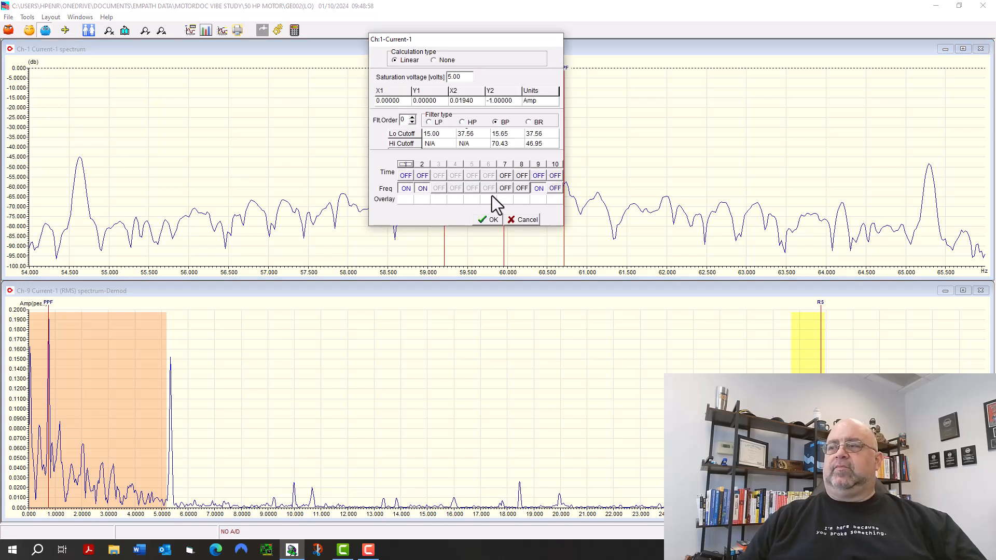
left_click(517, 191)
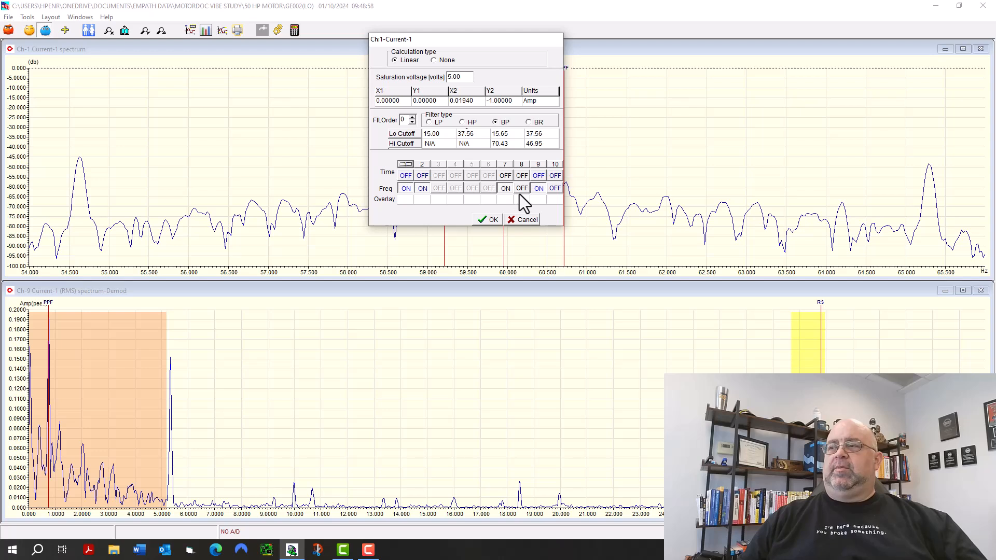
left_click(553, 177)
left_click(539, 176)
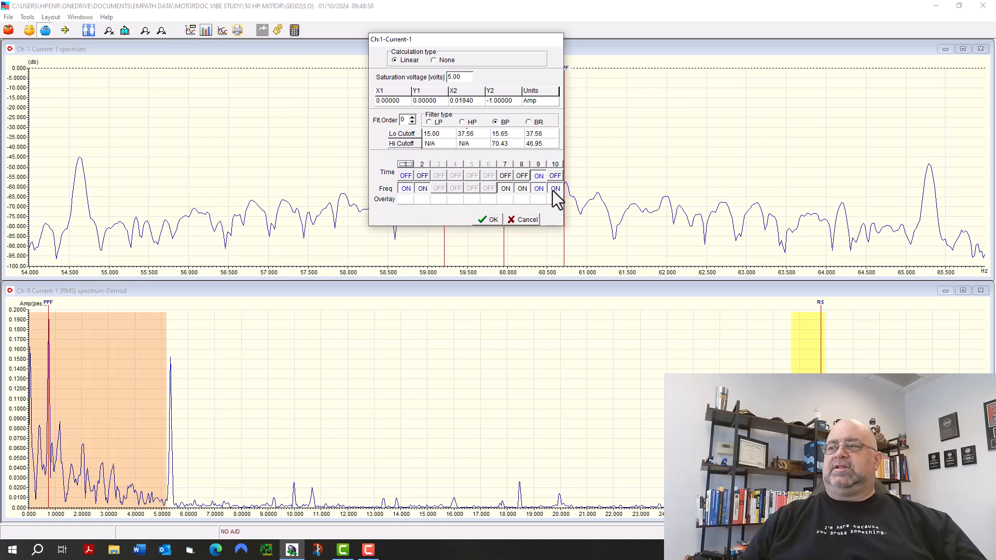
left_click(523, 176)
left_click(509, 175)
left_click(421, 175)
left_click(406, 176)
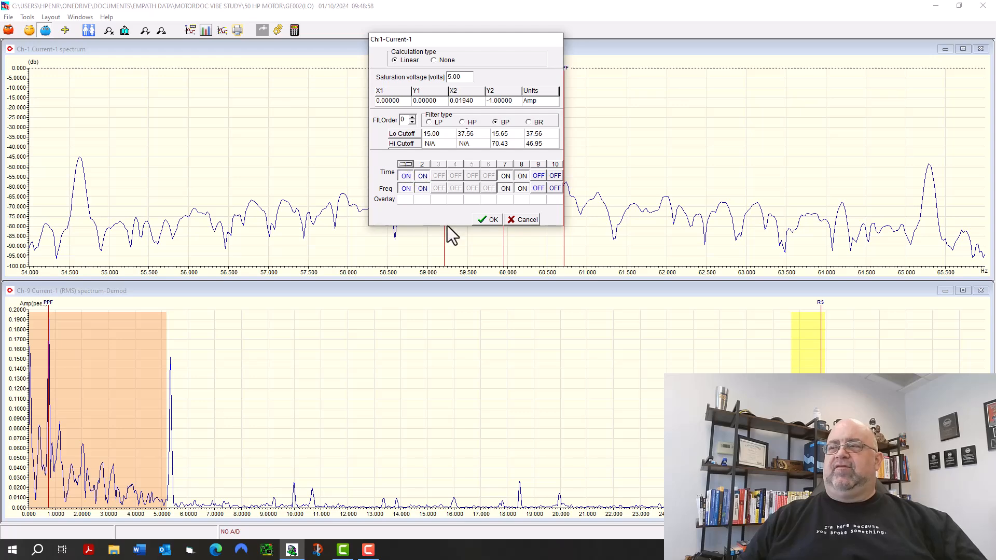
left_click(489, 220)
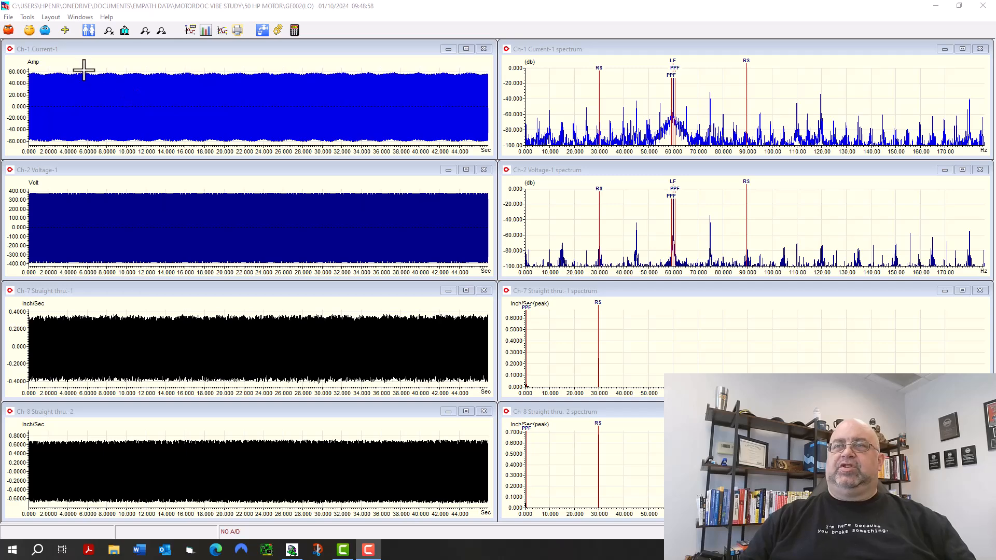
Add the time and frequency plots of RMS channels 9 and 10 to the display.
left_click(46, 30)
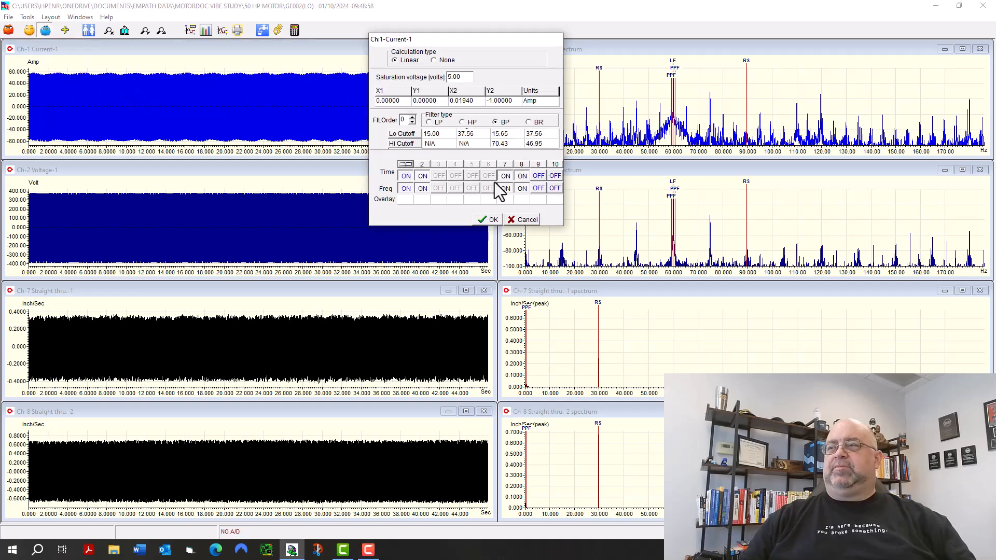
left_click(524, 220)
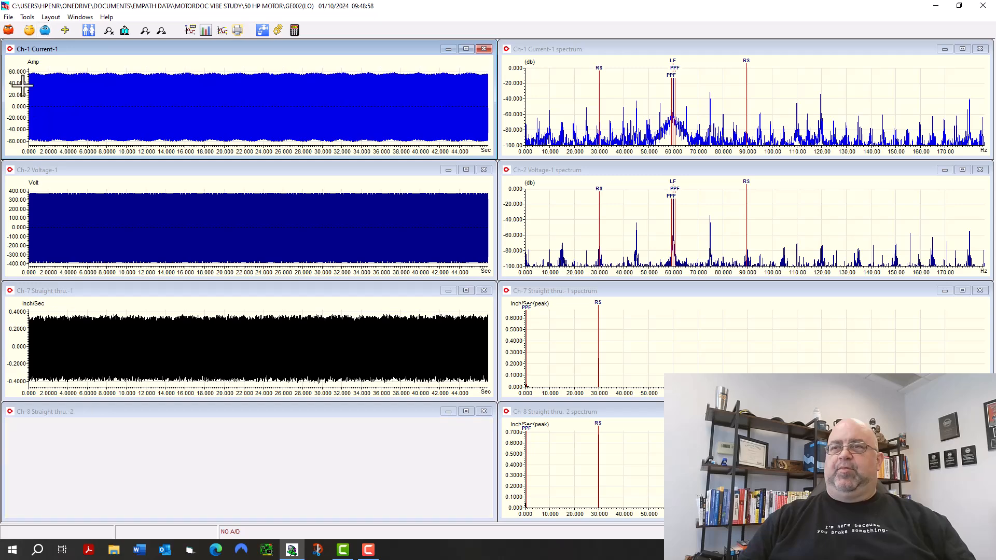
left_click(46, 30)
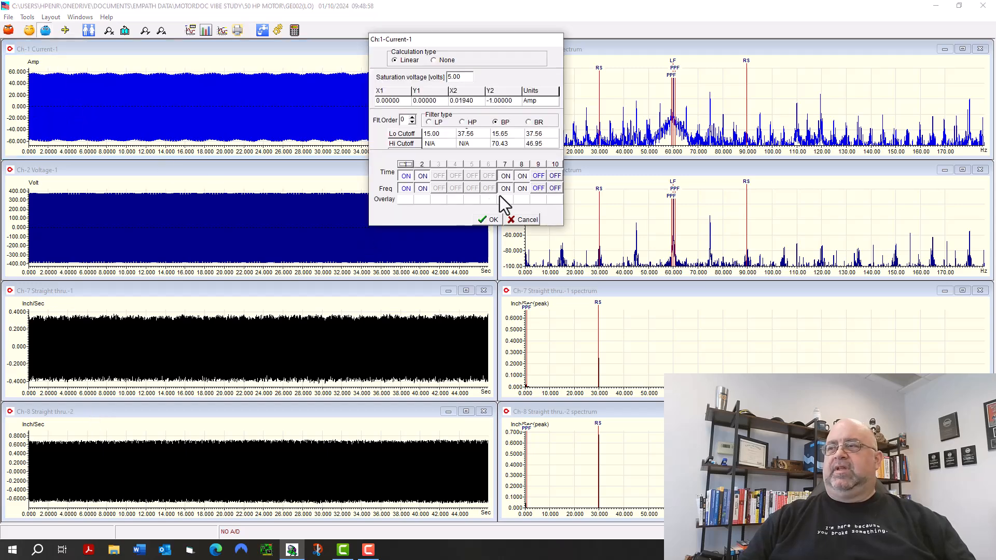
left_click(555, 176)
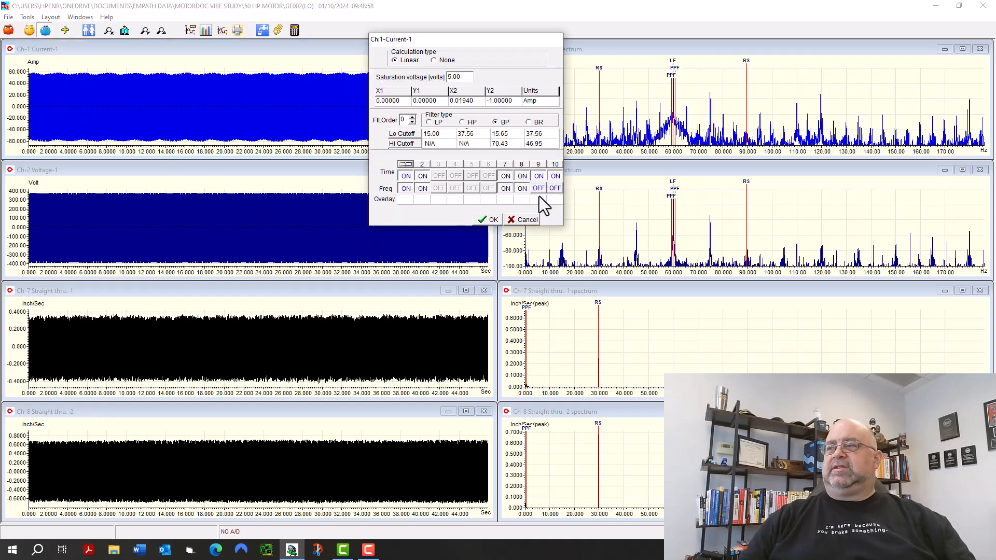
left_click(540, 189)
left_click(554, 188)
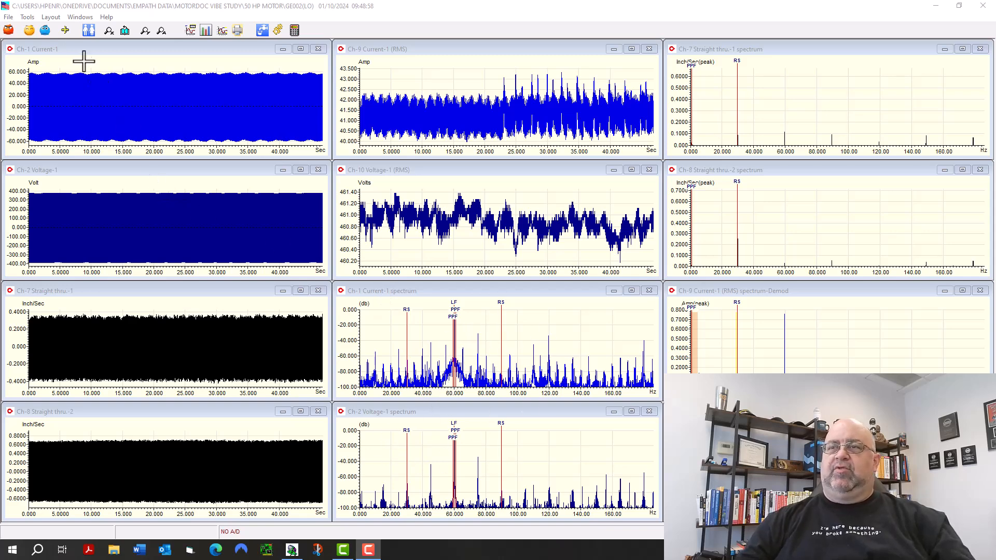
Turn off all time plots and the channel 9 and 10 spectra, keeping only the spectra of channels 1, 2, 7 and 8.
left_click(45, 30)
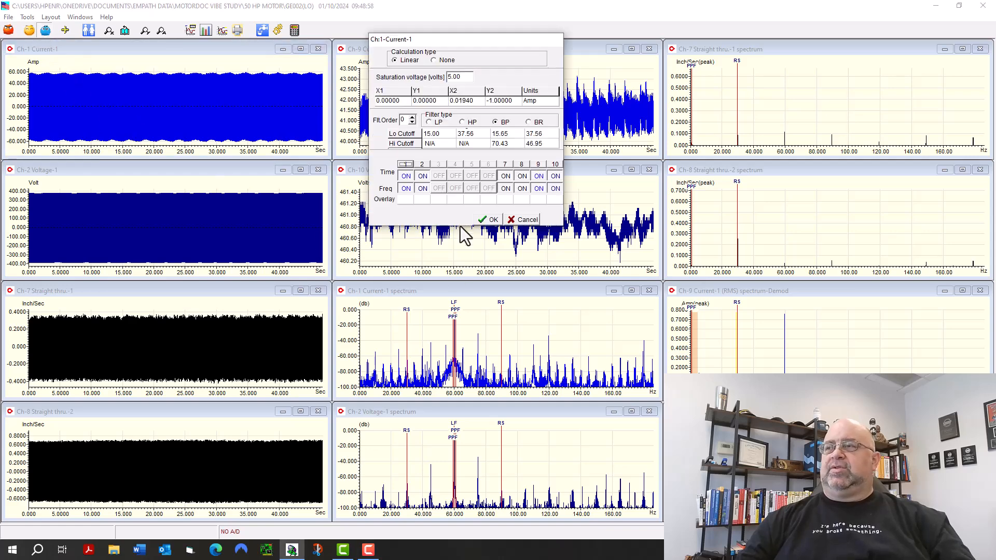
left_click(554, 188)
left_click(555, 176)
left_click(539, 176)
left_click(539, 189)
left_click(523, 177)
left_click(511, 176)
left_click(422, 176)
left_click(406, 176)
left_click(490, 219)
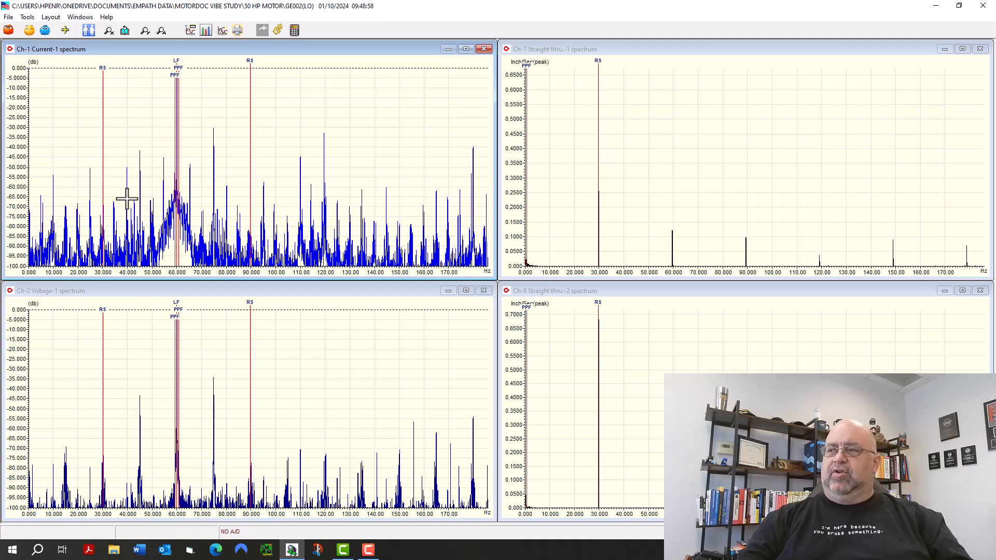
Inspect the FFT type options available for the channel 1 current spectrum without changing any.
left_click(56, 18)
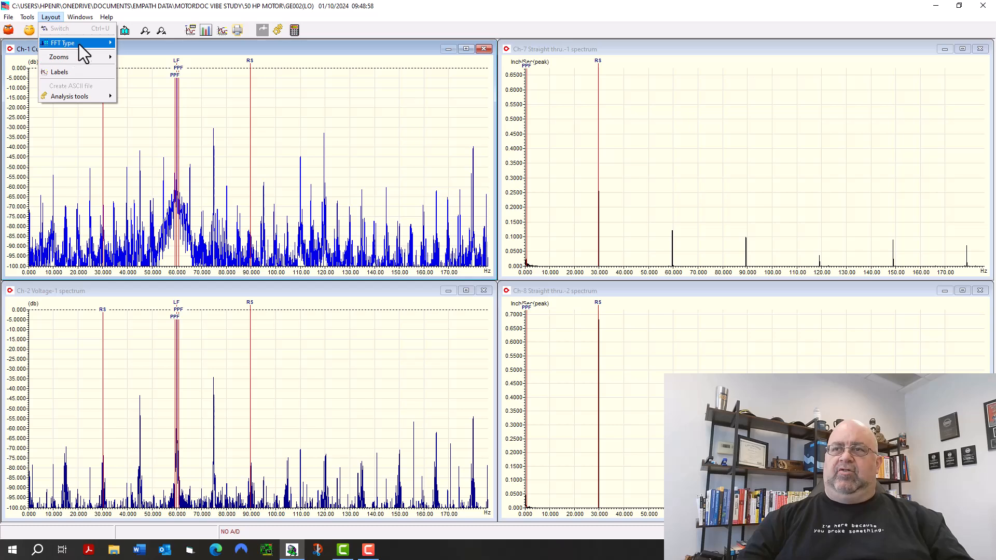
mouse_move(91, 44)
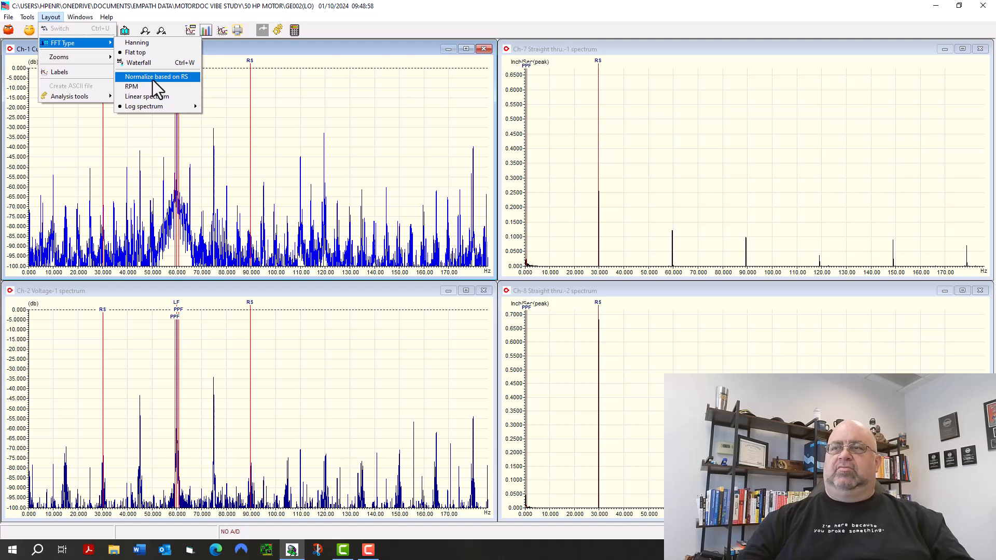
mouse_move(105, 59)
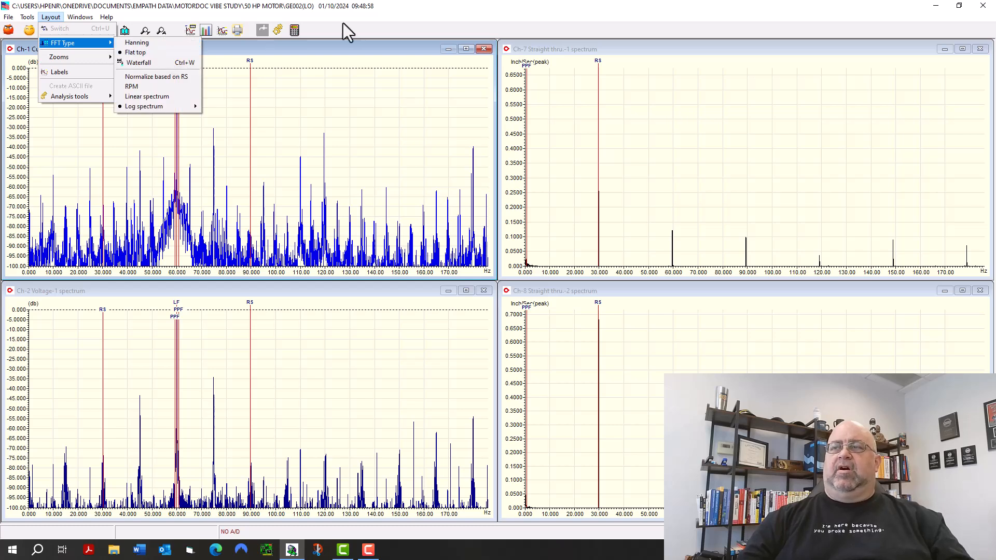
left_click(362, 27)
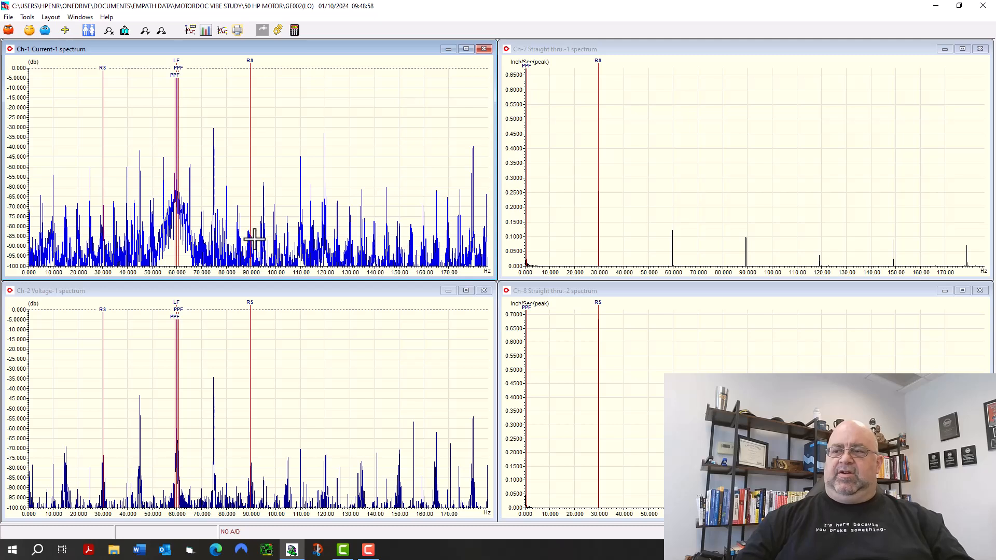
Zoom all spectra to about 26–95 Hz and read the running speed markers on the current and voltage spectra.
mouse_move(250, 59)
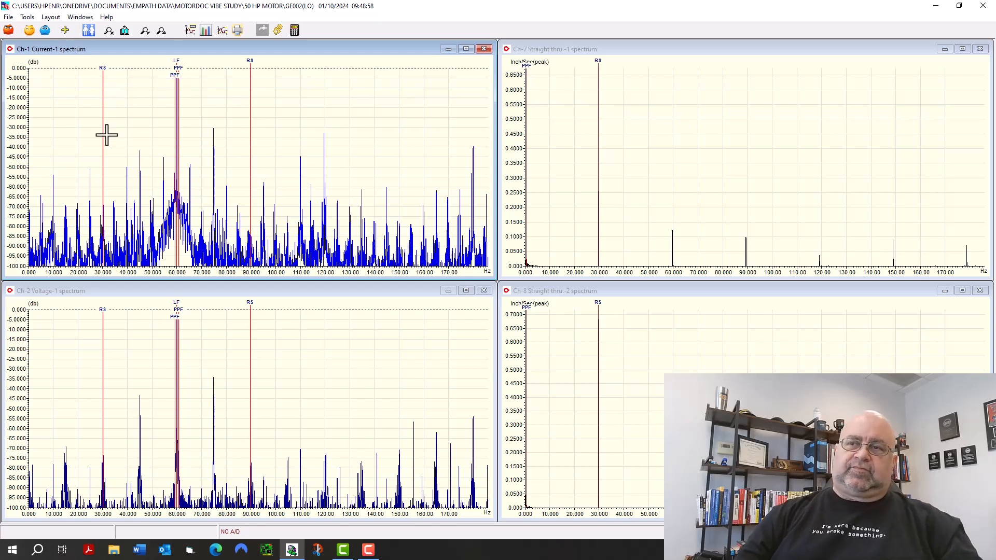
left_click_drag(93, 171, 262, 146)
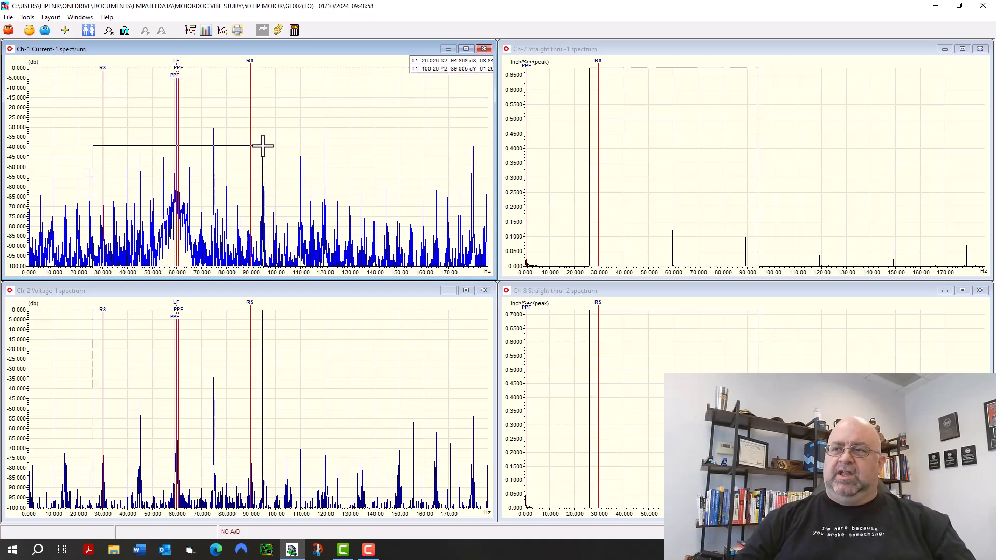
left_click(109, 31)
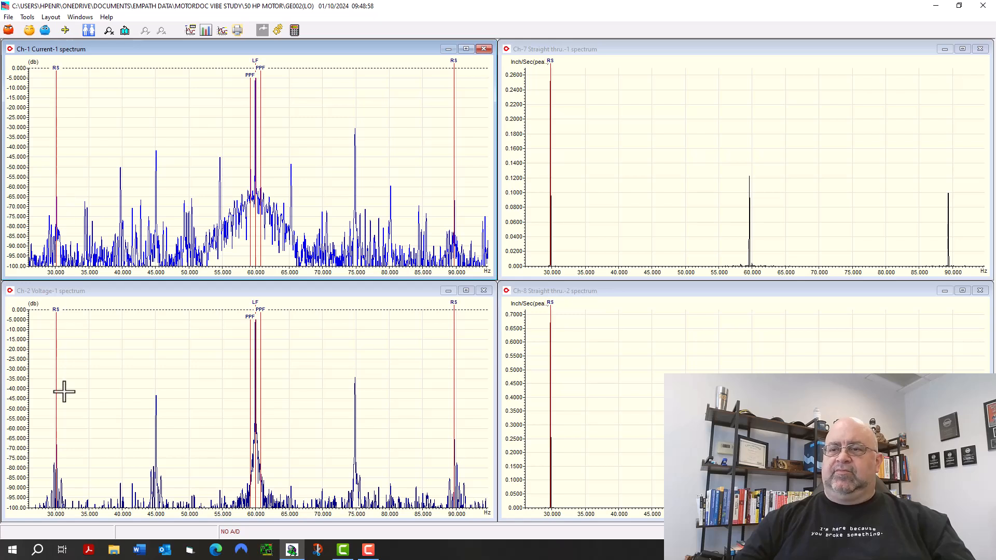
mouse_move(56, 313)
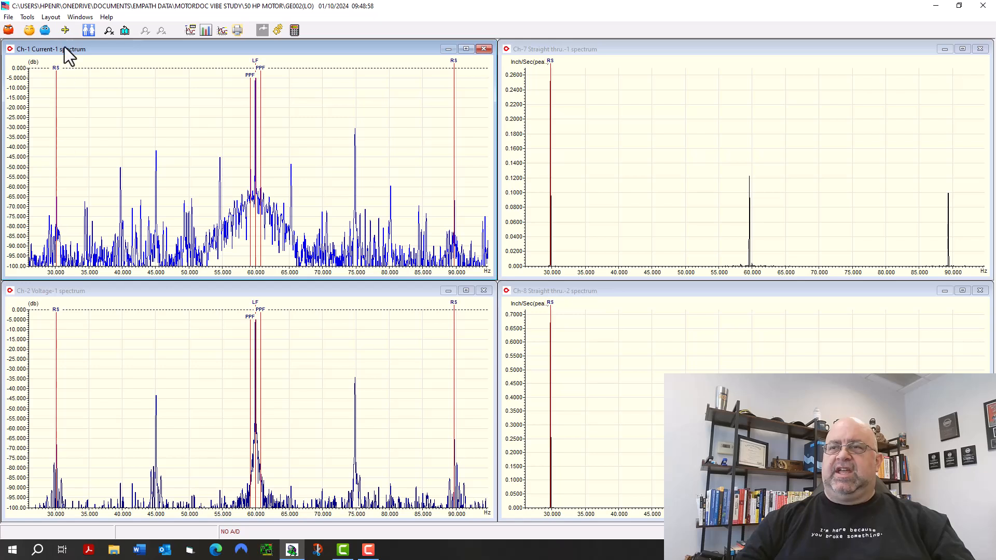
mouse_move(53, 71)
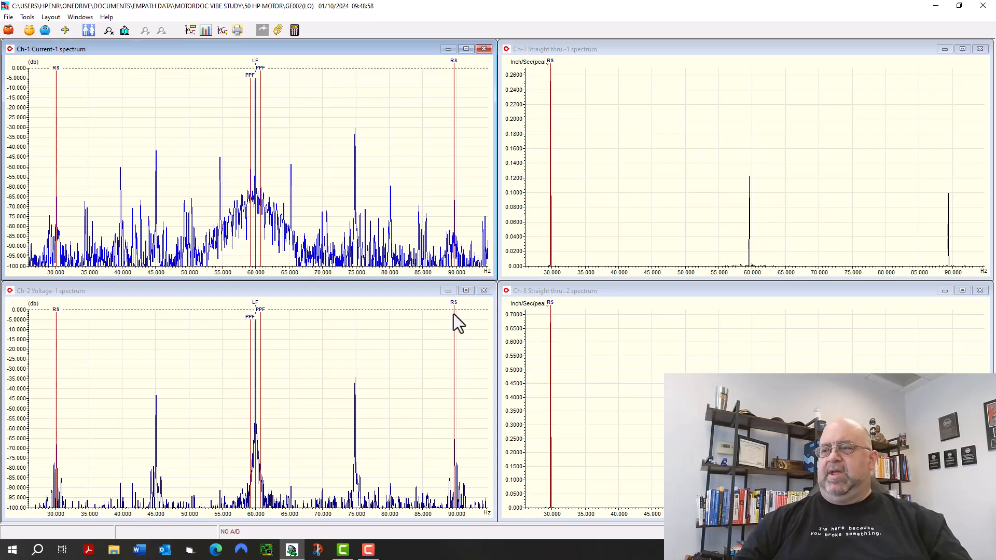
mouse_move(453, 303)
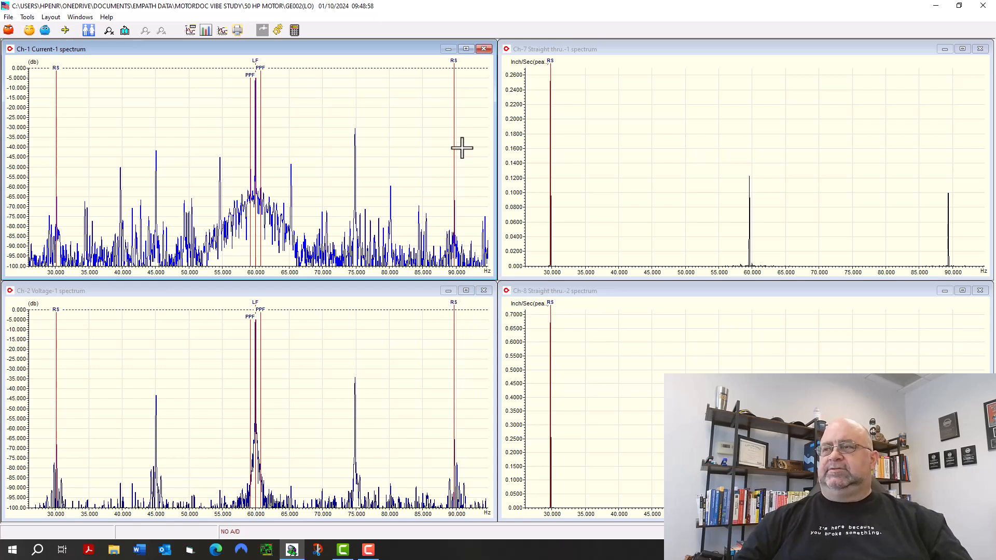
mouse_move(453, 63)
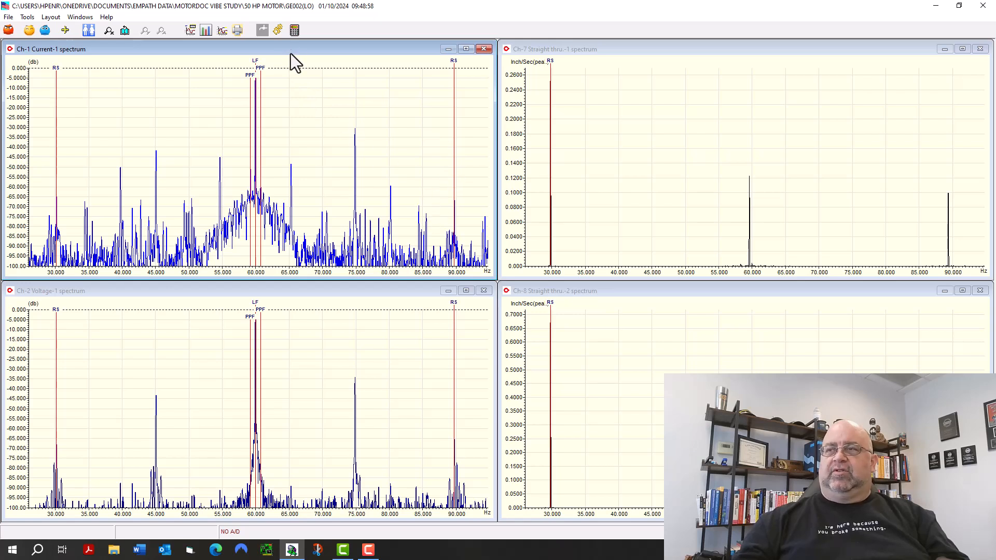
Run the automatic induction motor analysis and read the lower pole pass frequency marker on the channel 1 current spectrum.
left_click(294, 30)
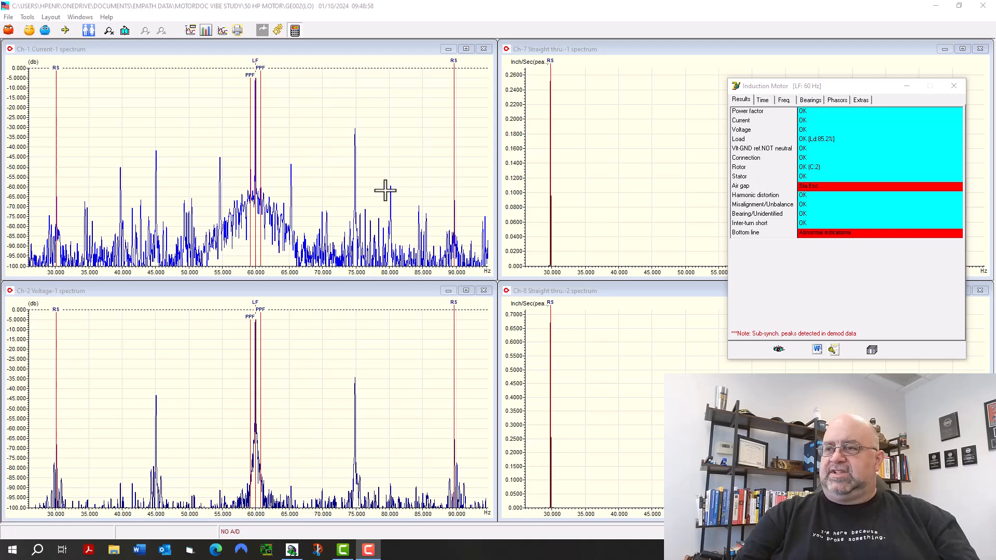
left_click(248, 76)
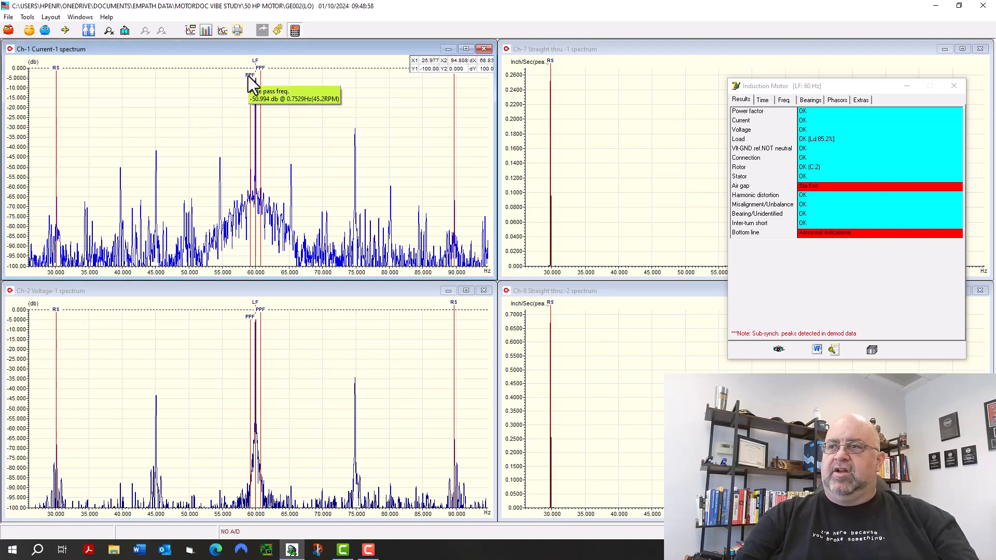
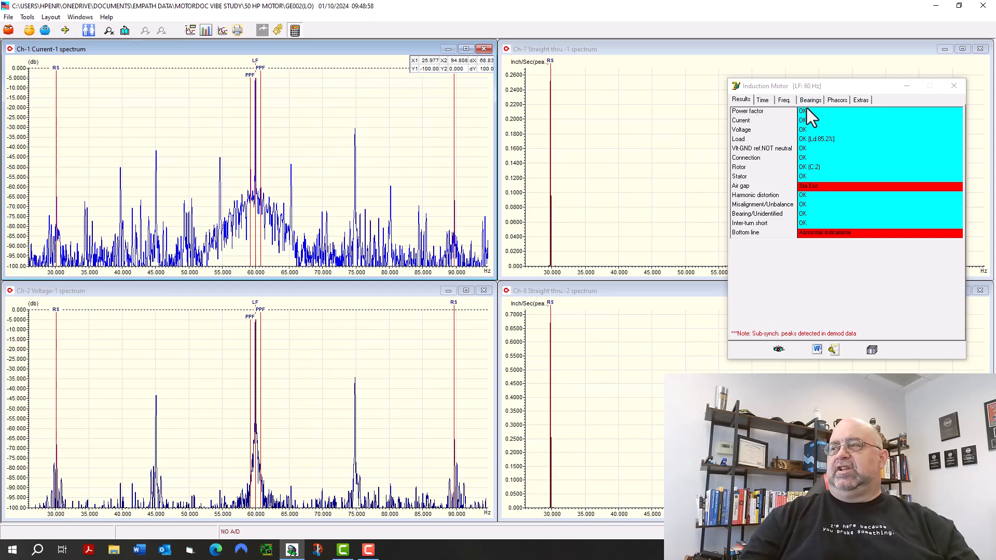
Review the induction motor results summary, the power and motor output values, the frequency values and the bearing conditions.
left_click_drag(849, 91, 453, 94)
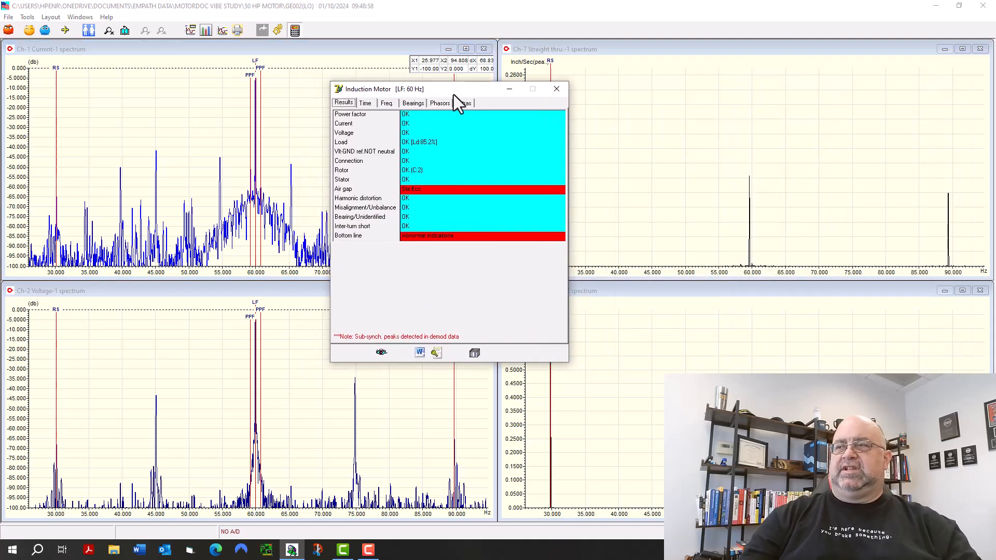
left_click_drag(452, 91, 274, 87)
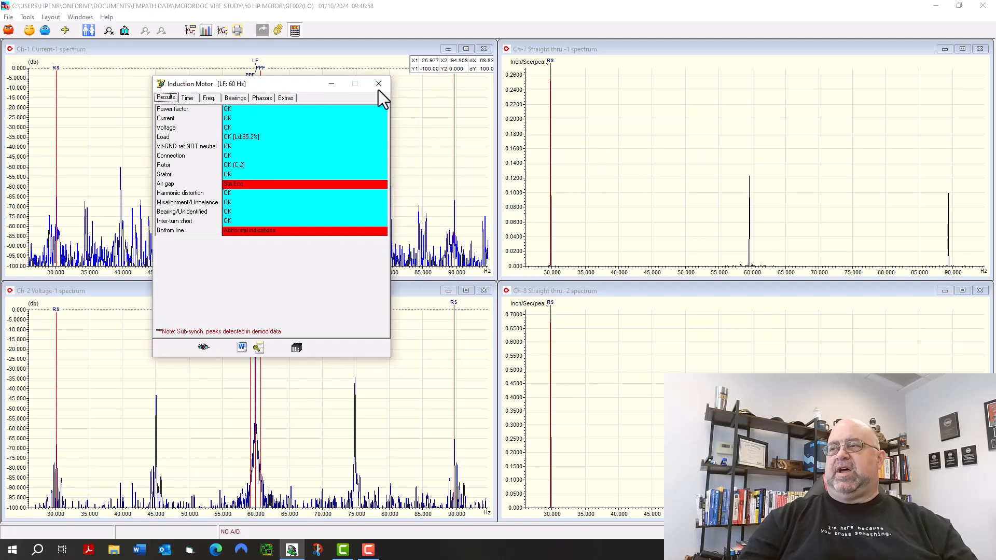
left_click_drag(298, 86, 526, 55)
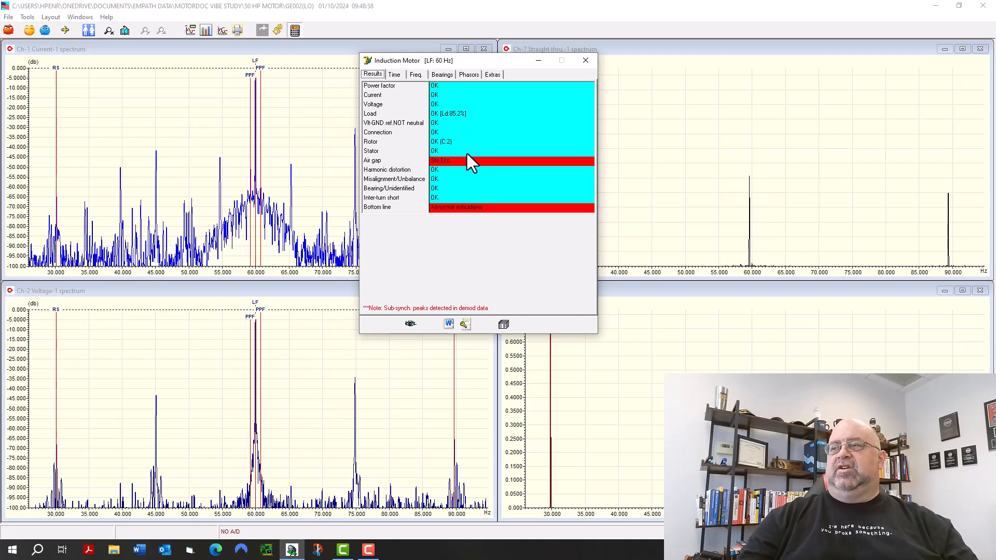
left_click(395, 75)
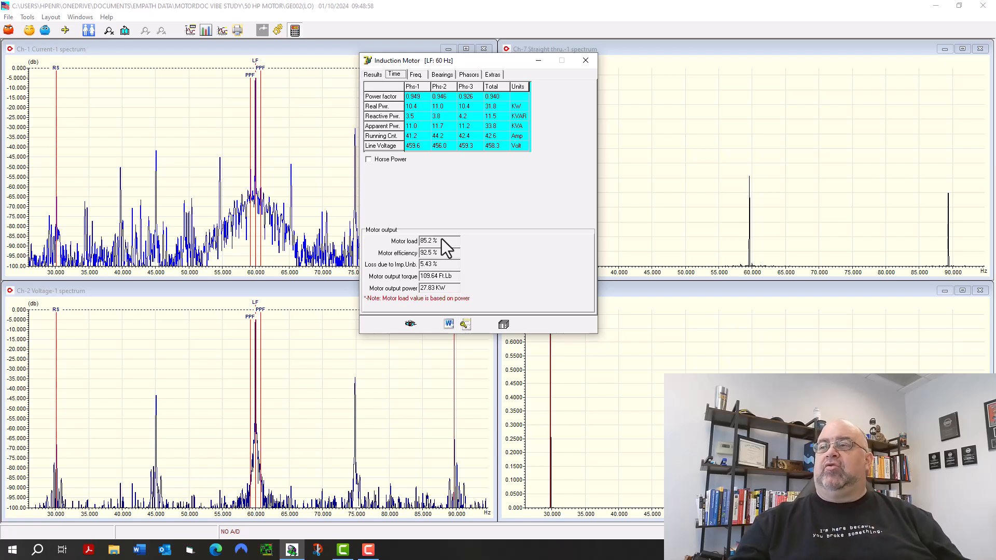
left_click(416, 74)
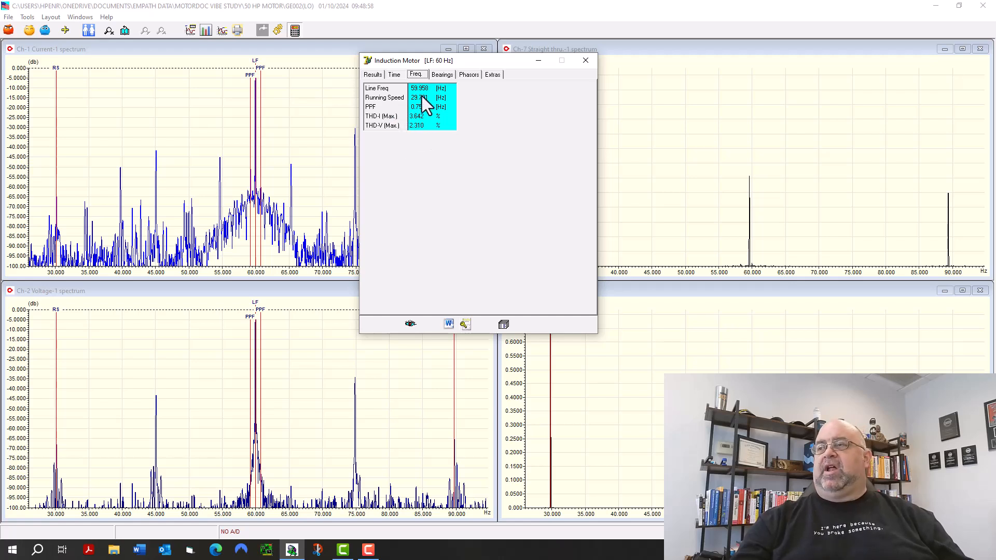
left_click(439, 75)
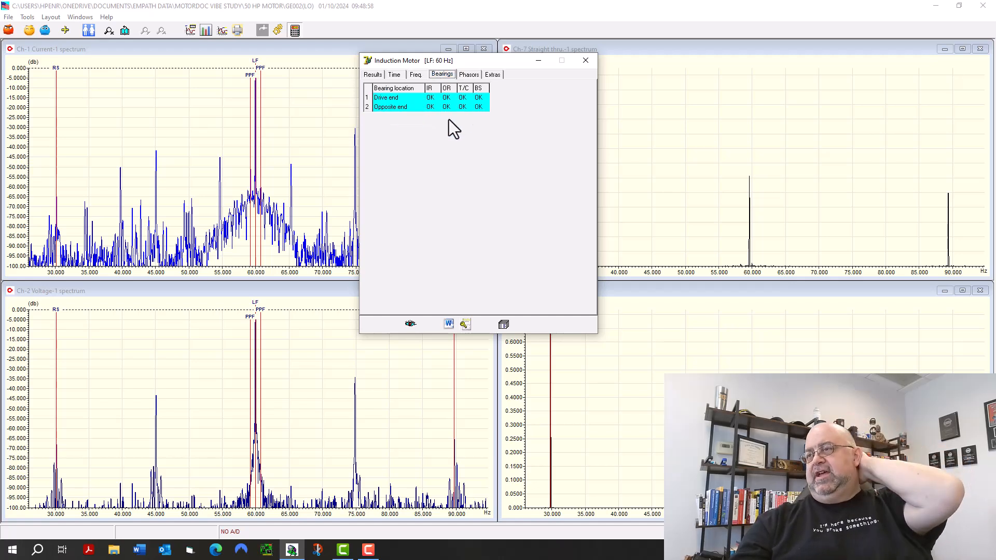
Restore the zoomed spectra to the full range of about 0–186 Hz and overlay the drive end bearing fault frequencies.
left_click_drag(461, 66, 827, 65)
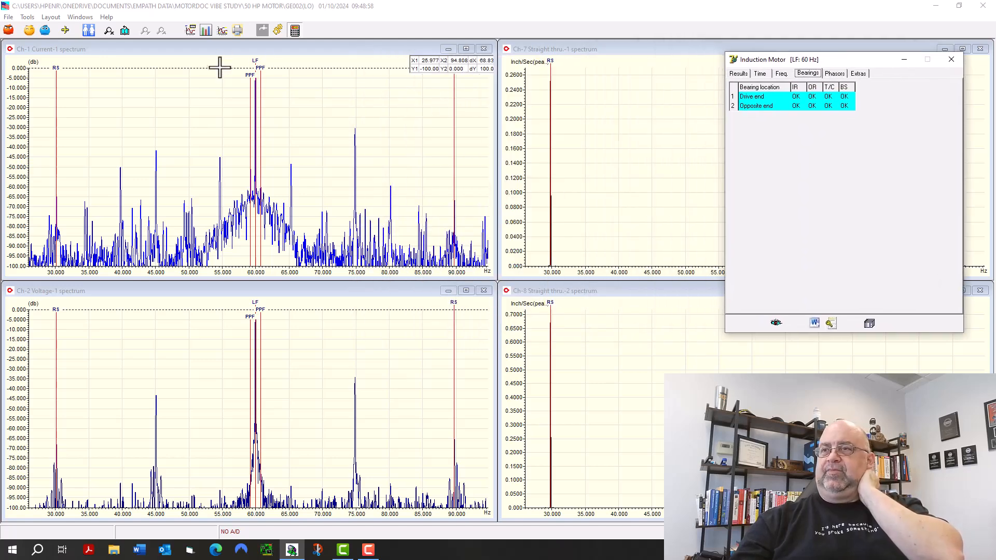
left_click(124, 30)
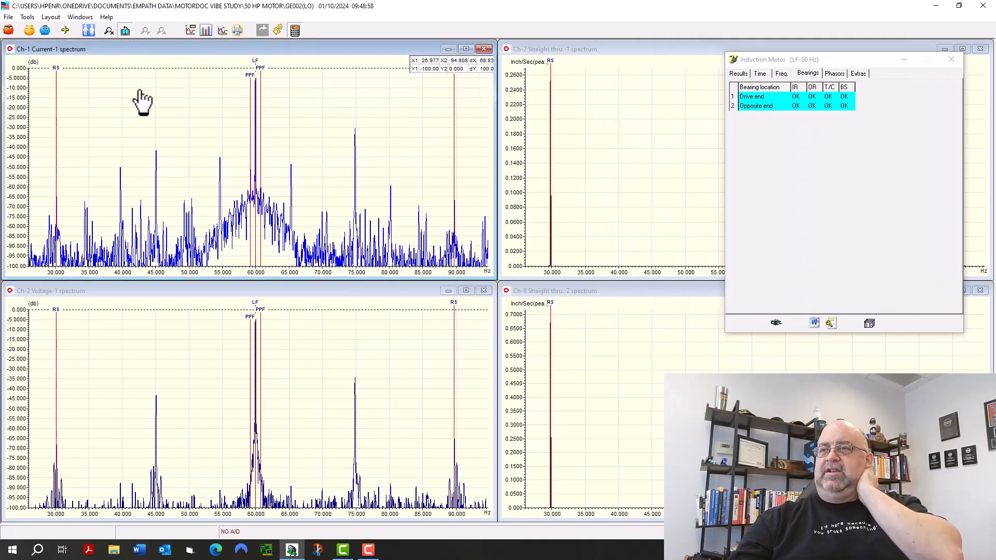
left_click(282, 150)
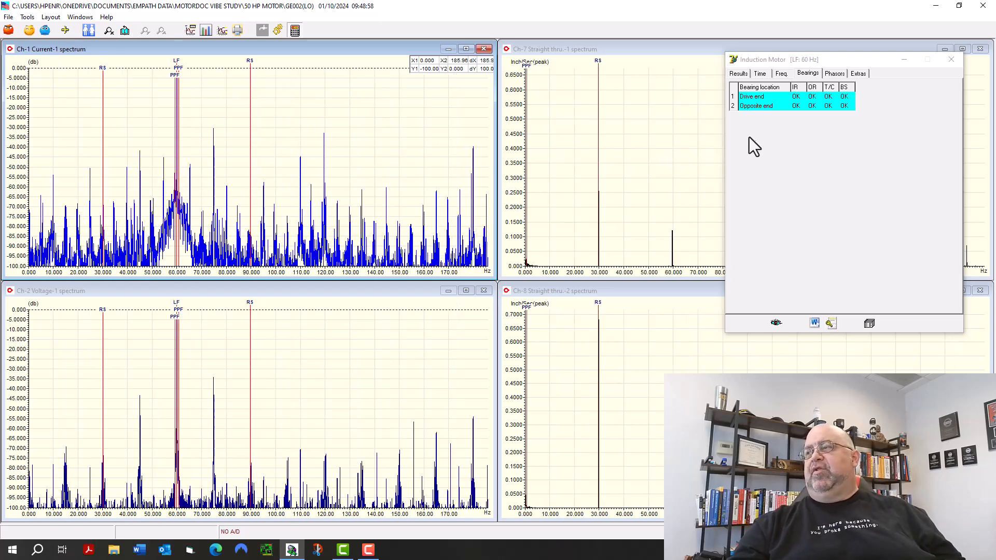
left_click(769, 97)
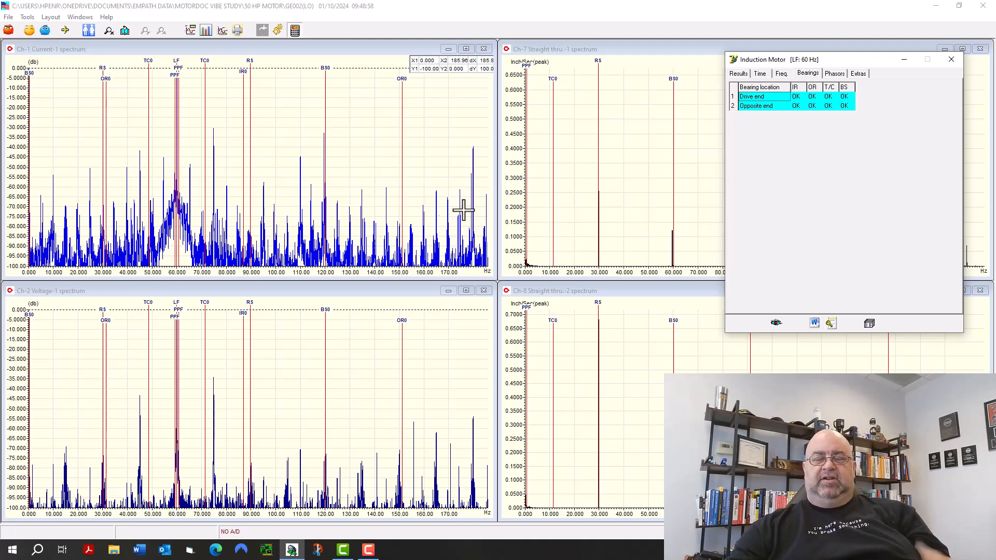
Recheck the motor's electrical values, frequency values and bearing conditions in the analysis results.
left_click(761, 73)
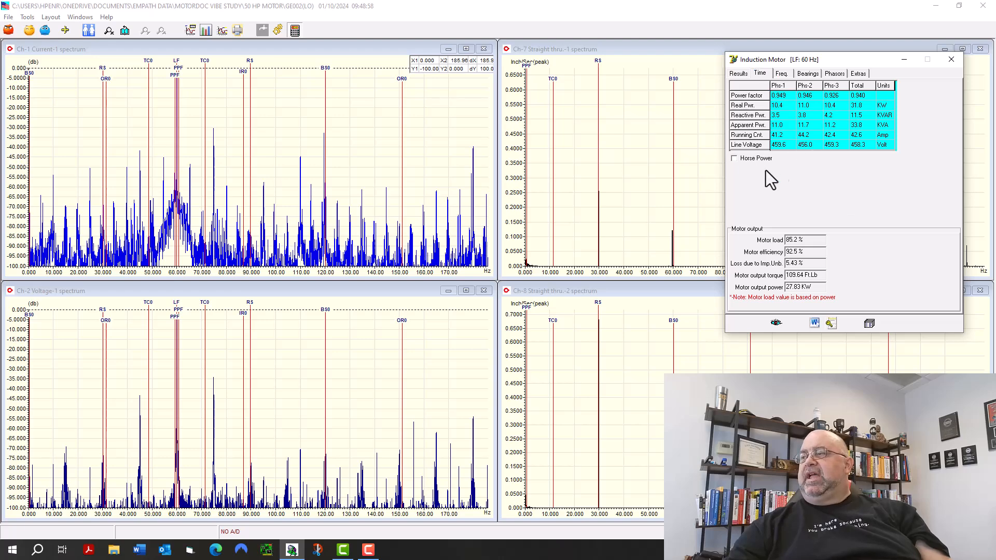
left_click(783, 75)
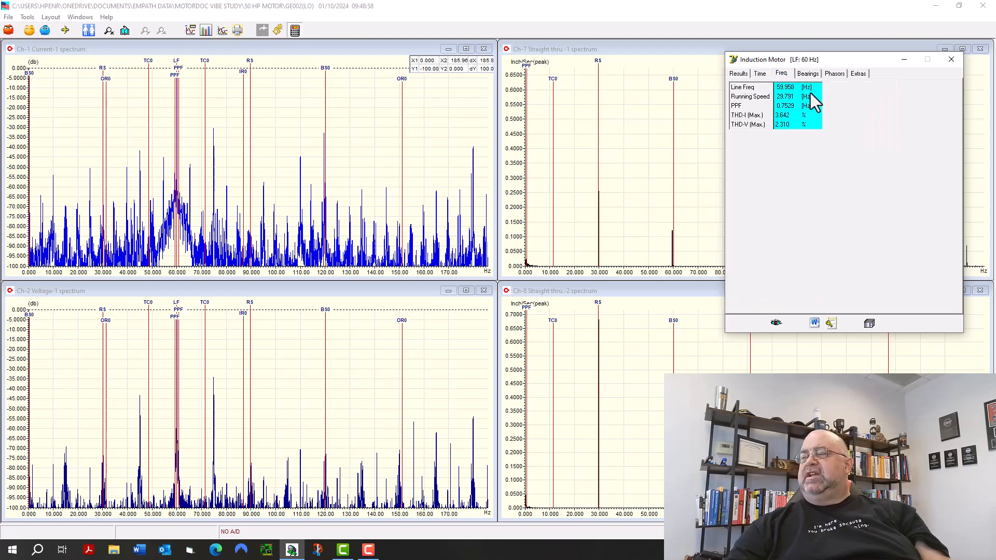
left_click(807, 74)
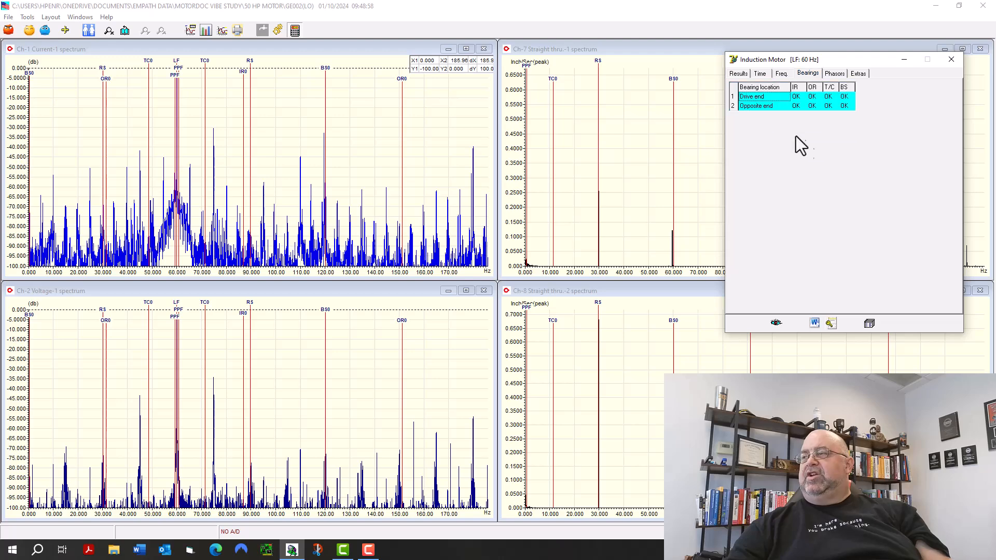
Expand the phasor amplitude table to display 50 harmonics and look through its current and voltage rows.
left_click(836, 77)
left_click(744, 99)
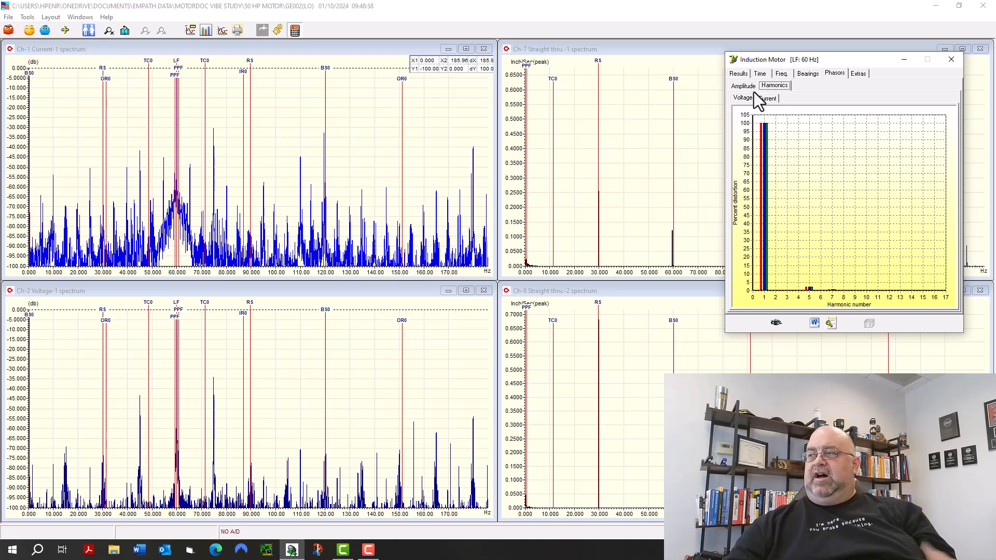
left_click(751, 87)
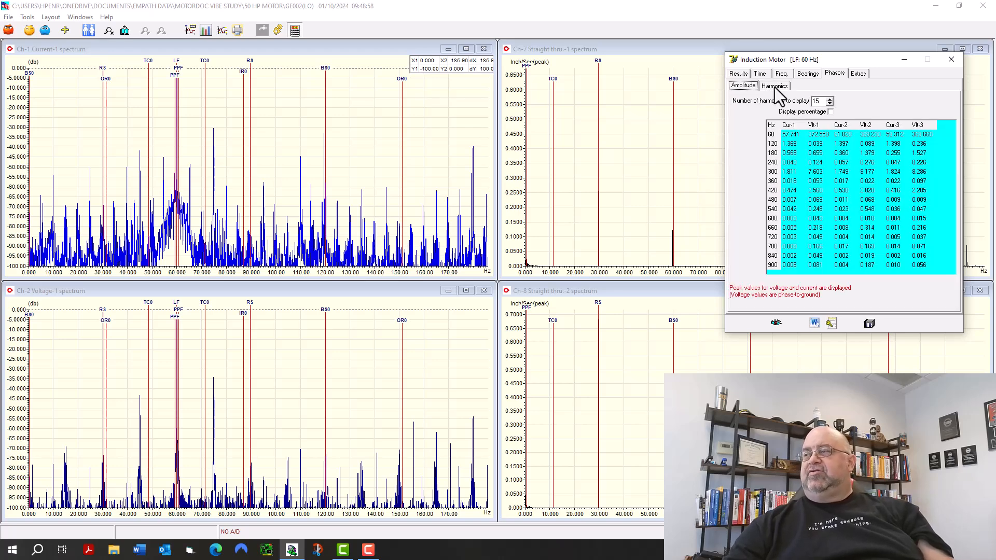
left_click_drag(820, 104, 786, 120)
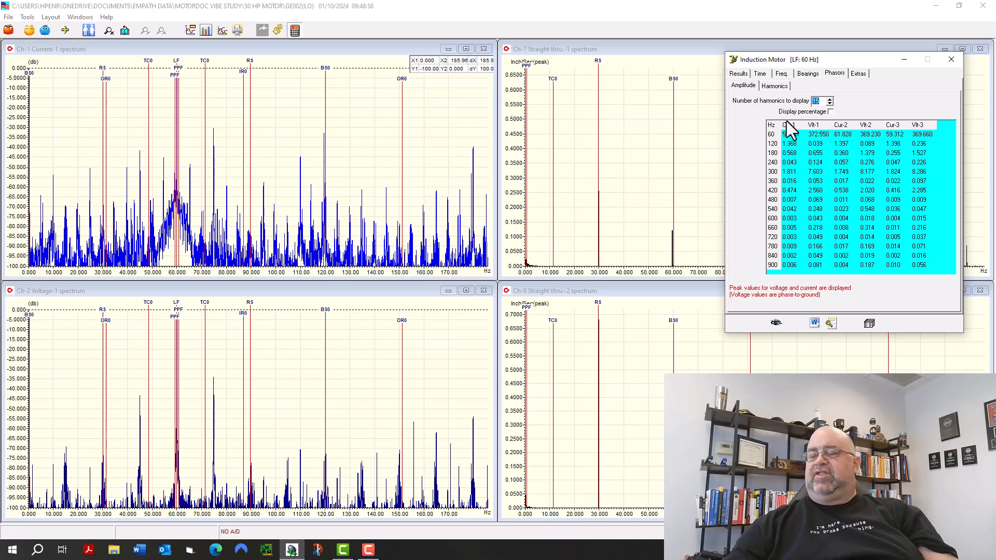
type("51")
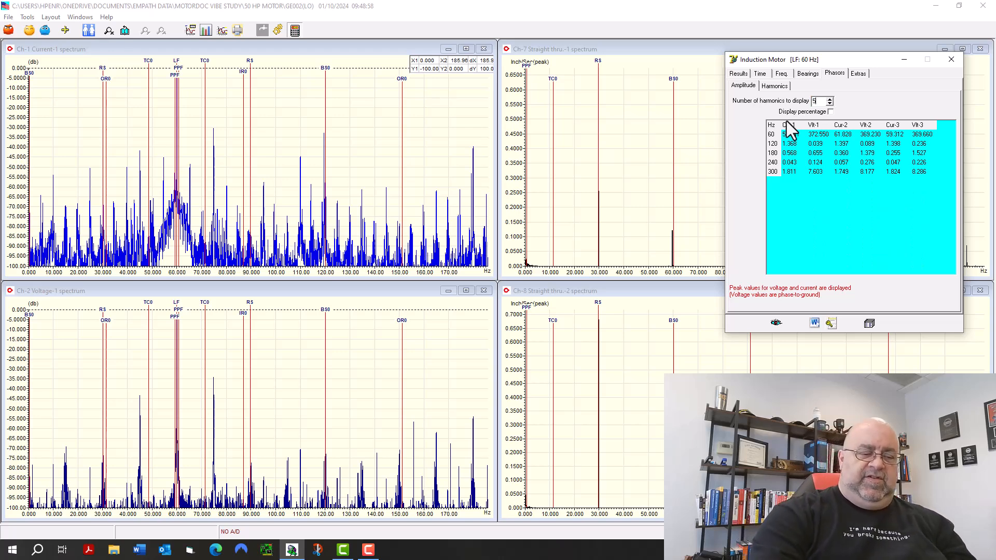
key("Return")
key("Return")
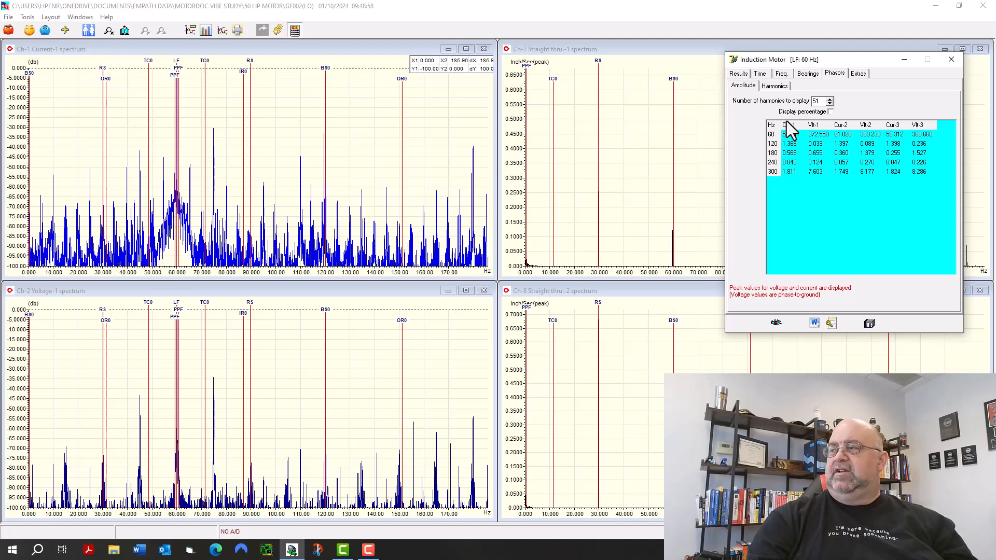
left_click(789, 194)
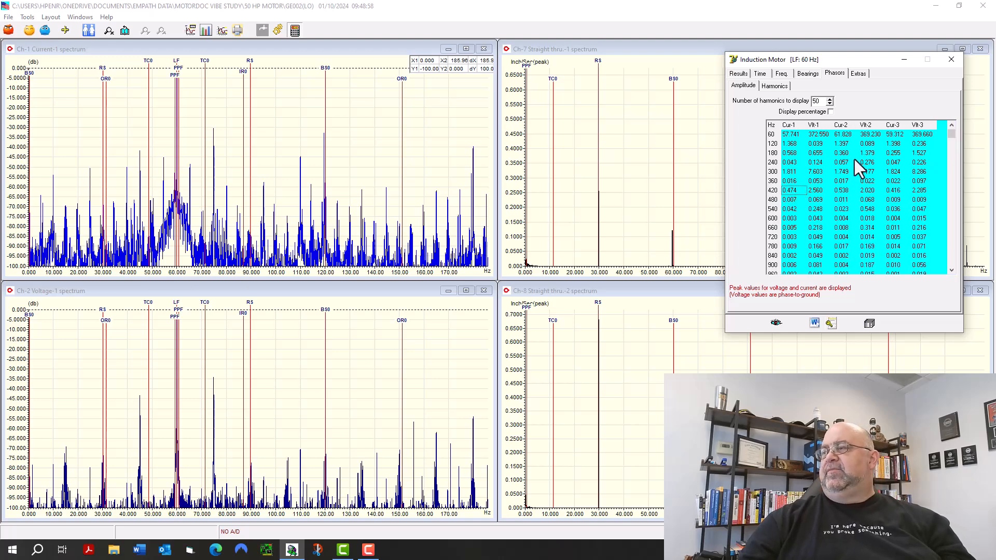
key("Down")
key("Down")
key("Down")
key("Down")
key("Down")
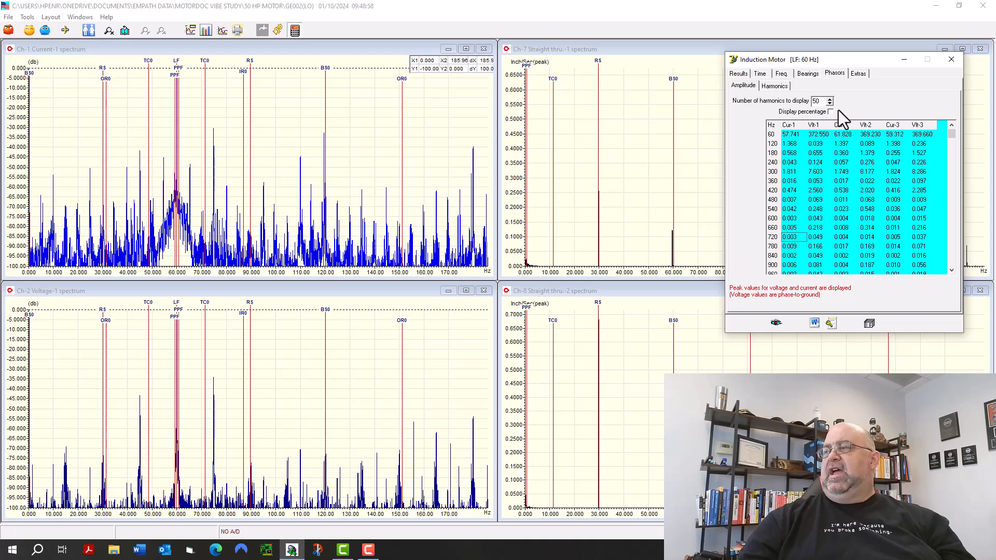
Compare the percent distortion charts of the current and voltage harmonics.
left_click(774, 86)
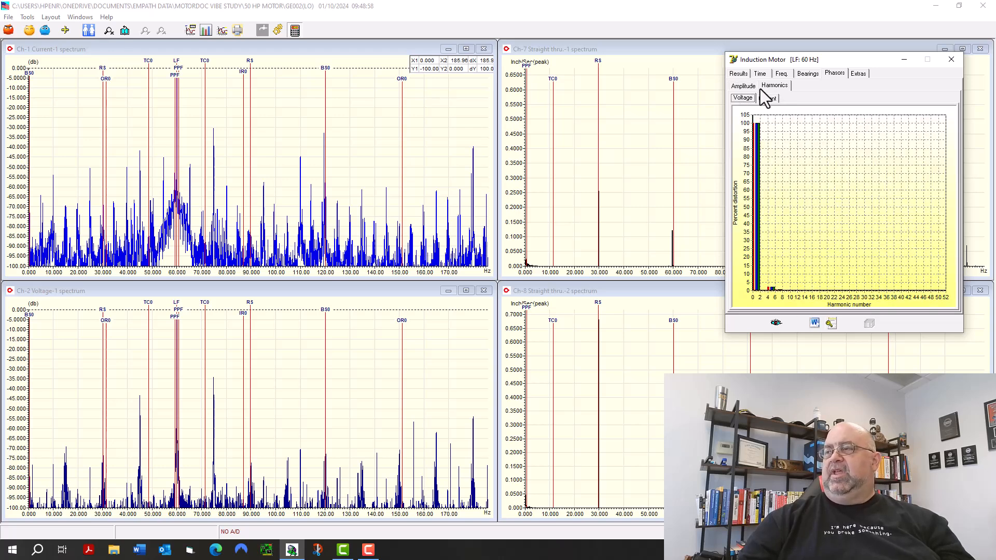
left_click(767, 99)
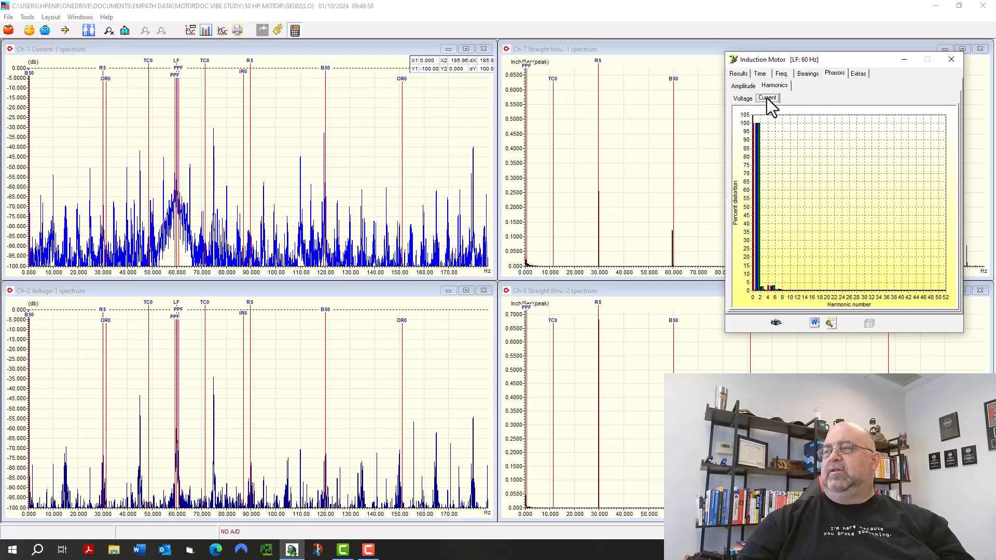
left_click(747, 100)
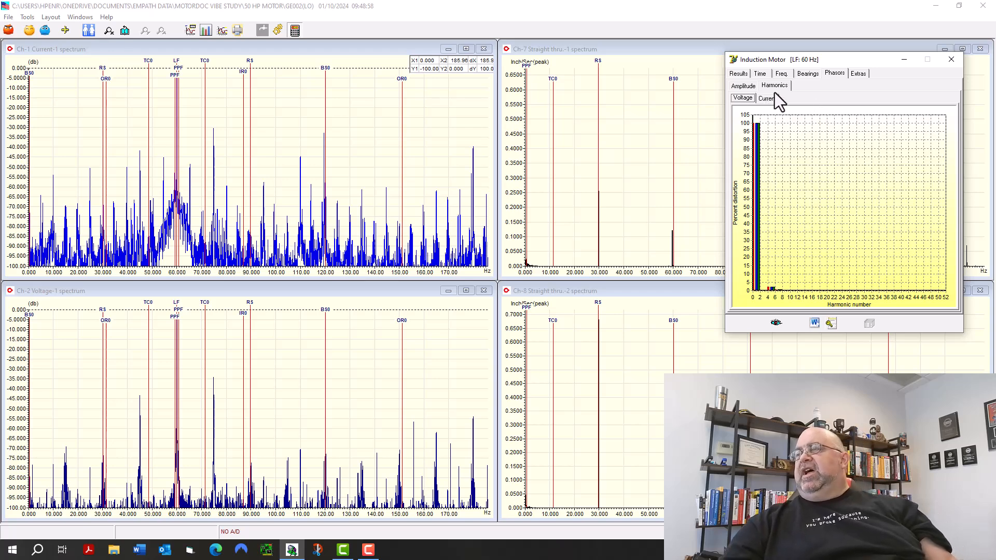
Review the motor's tracking values, the between-cursor RMS eccentricity and damage readings, and the power loss calculations.
left_click(859, 74)
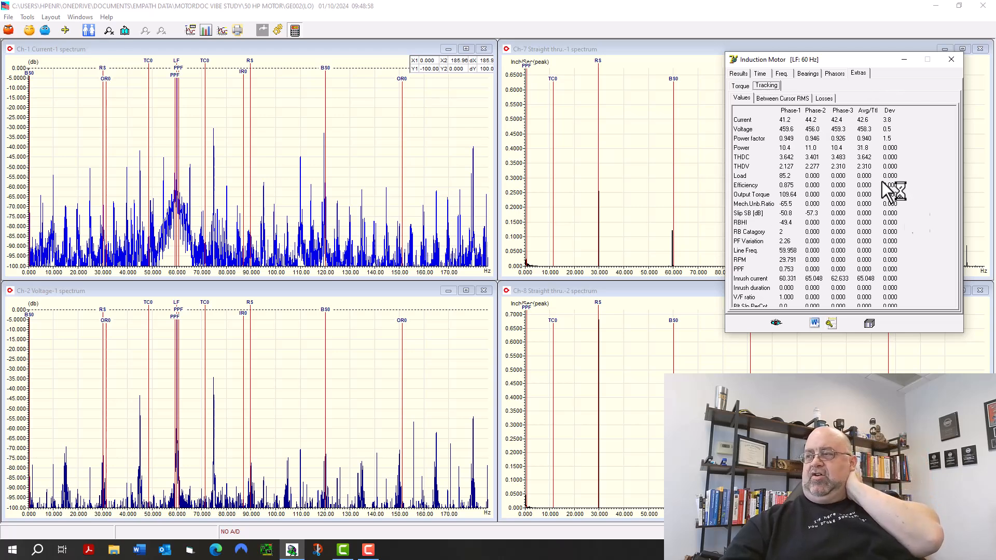
left_click(782, 99)
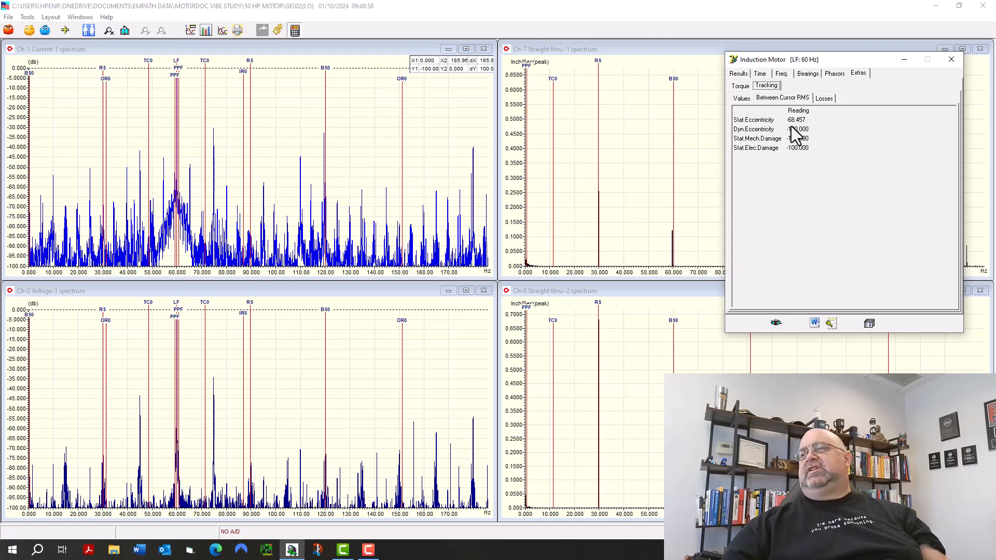
left_click(824, 99)
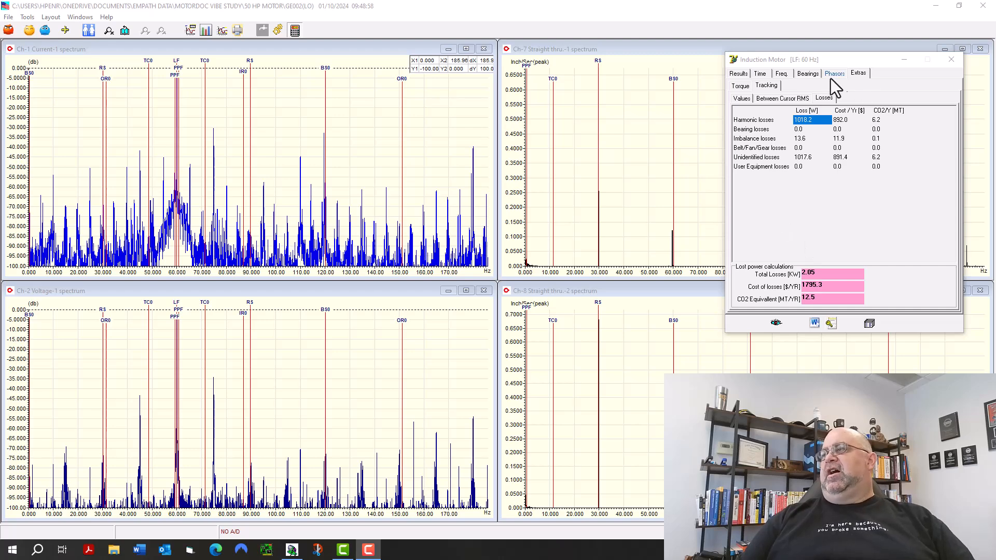
Examine the machine torque spectrum and the torque graph over time, and return to the results summary.
left_click(742, 89)
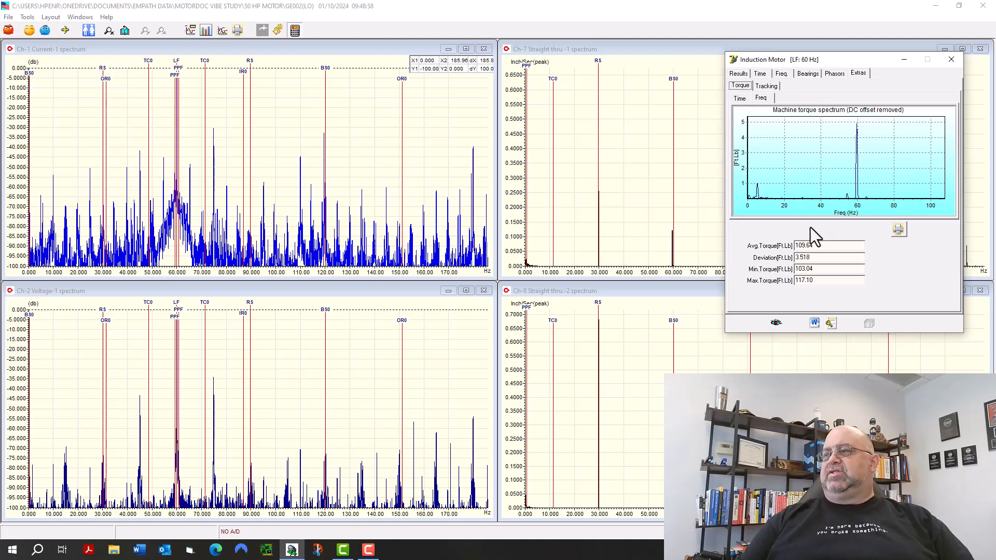
left_click(746, 99)
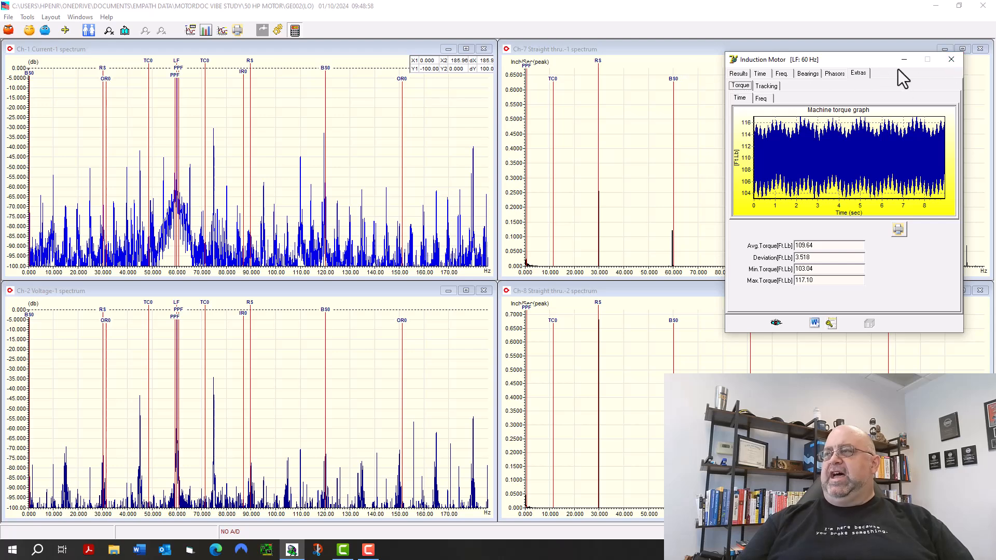
left_click(738, 73)
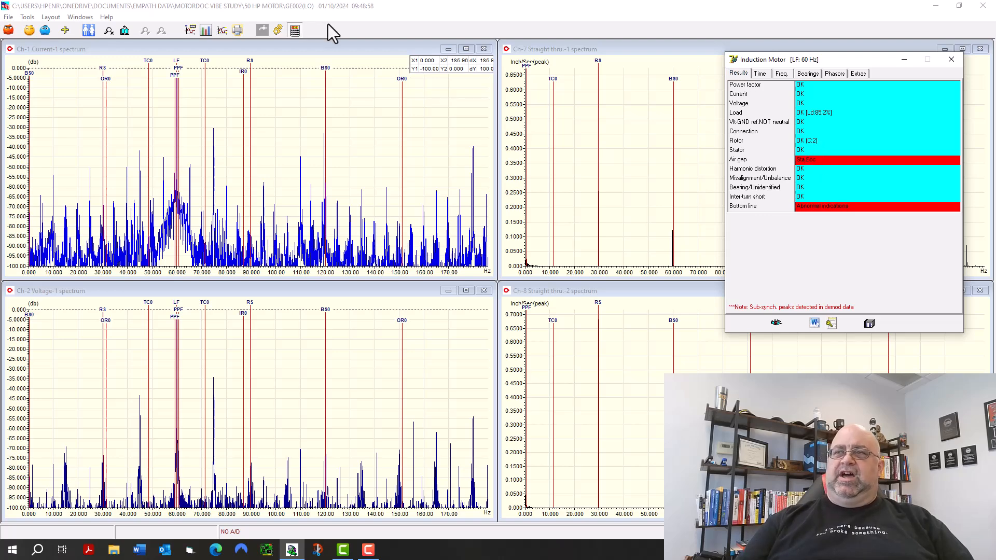
Inspect the analysis tool options, including the bearing damage choices, without changing any.
left_click(278, 31)
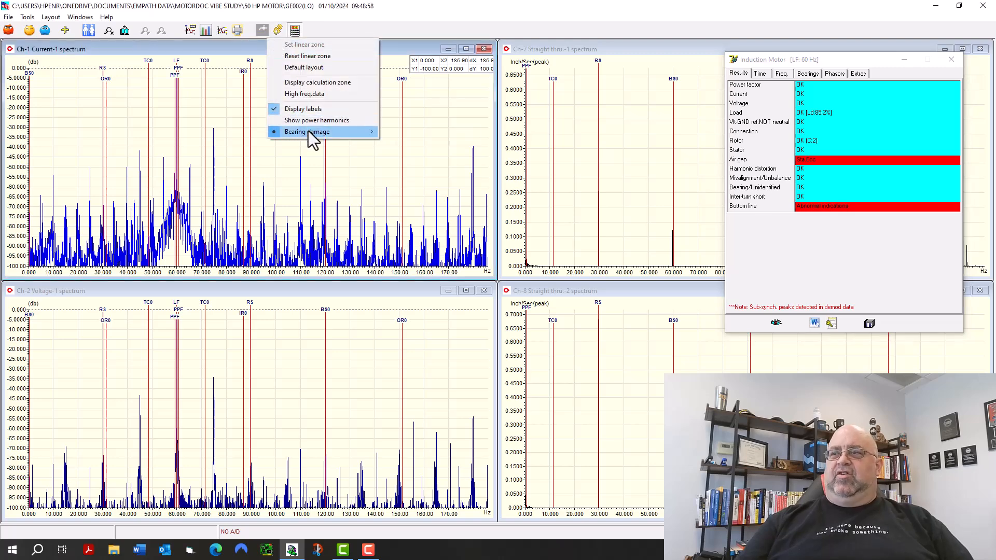
mouse_move(313, 140)
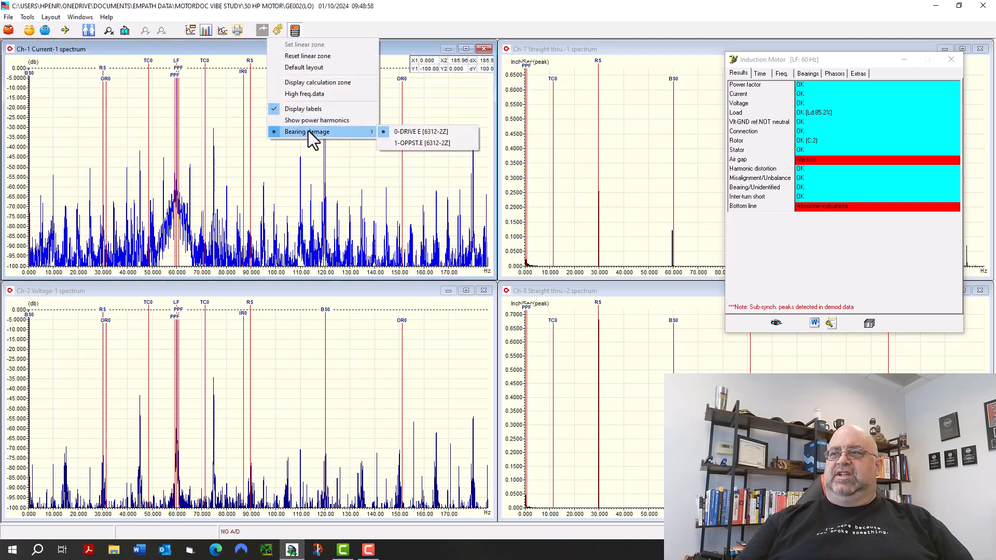
left_click(403, 24)
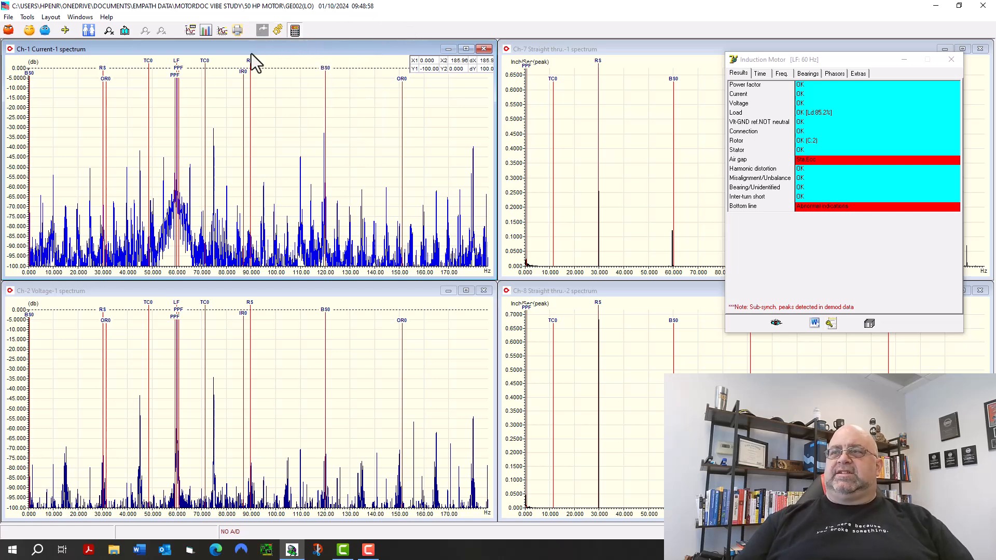
Display the waterfall plot of the Ch-2 Voltage-1 spectrum, examine it and close it.
left_click(214, 296)
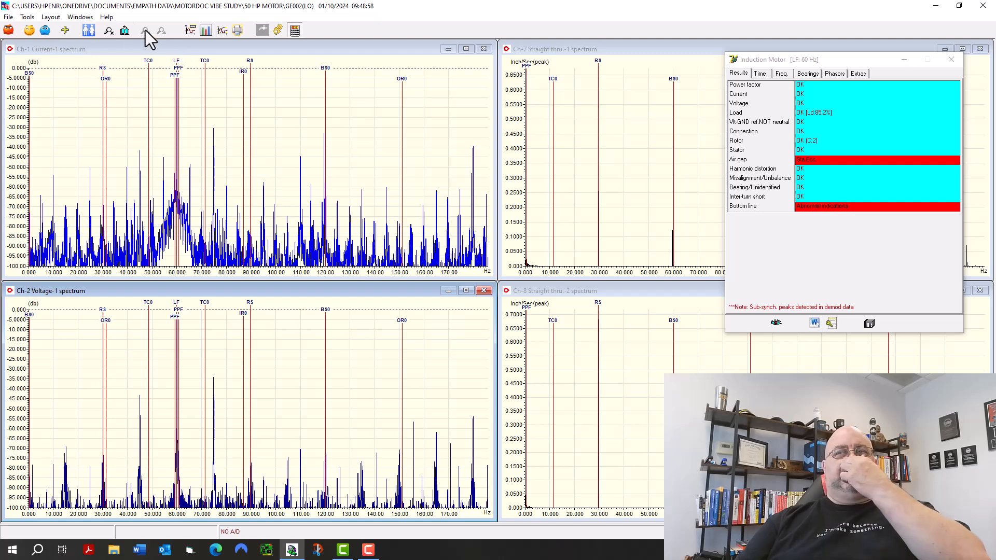
left_click(54, 18)
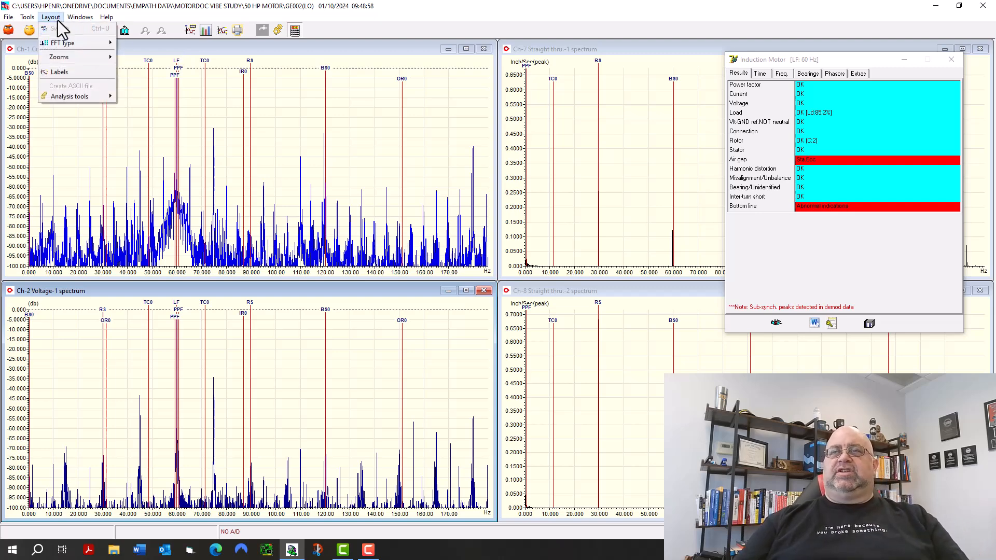
mouse_move(67, 41)
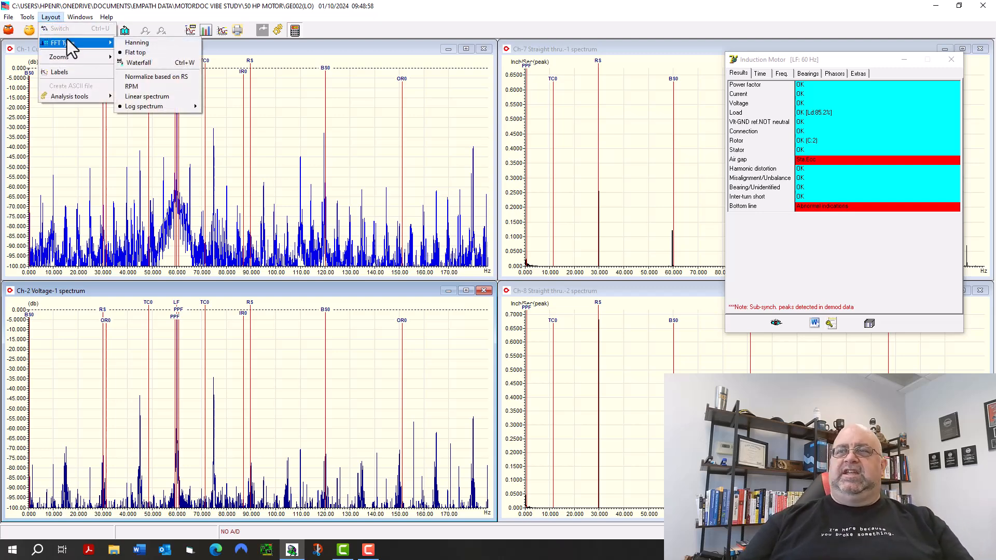
left_click(154, 61)
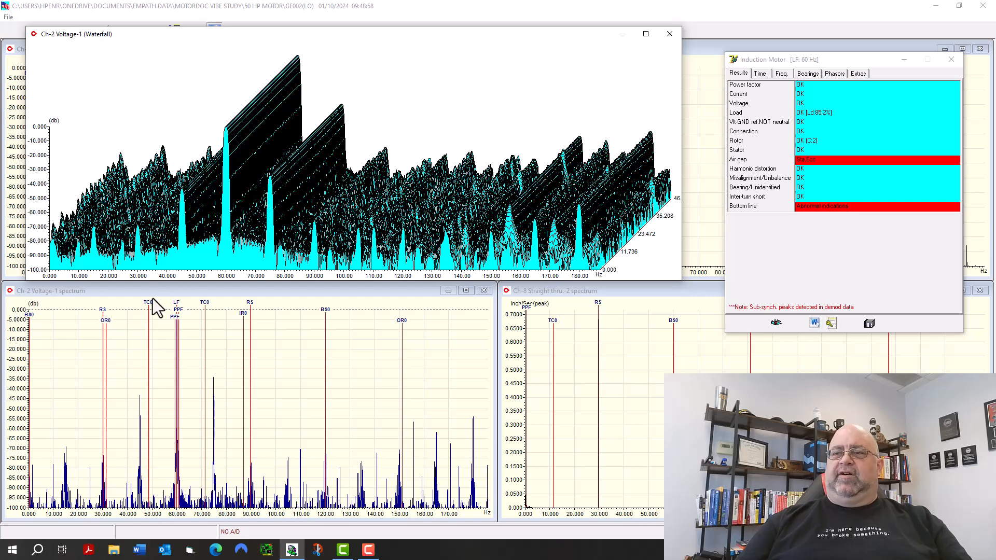
left_click(663, 42)
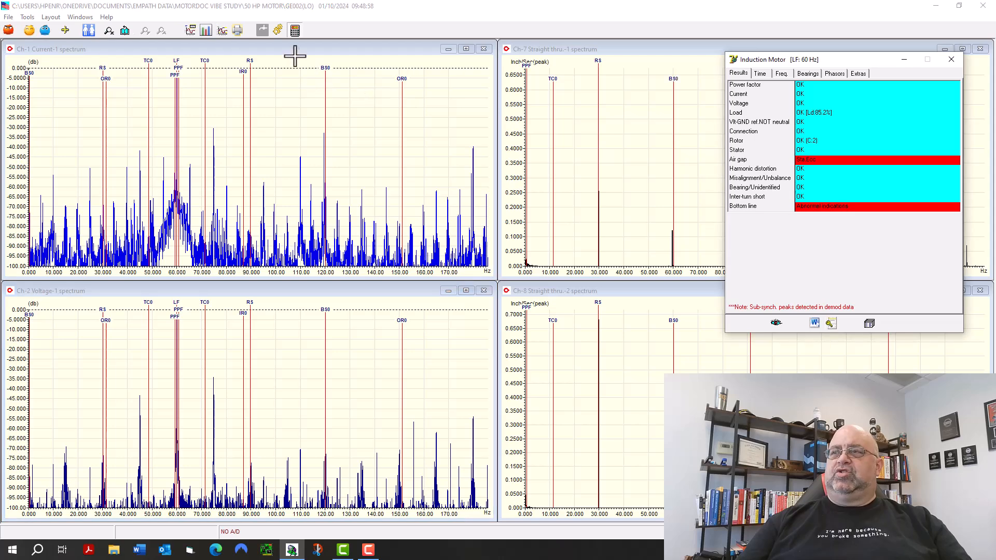
View the Ch-1 Current-1 spectrum as a waterfall plot, and return to the spectra.
left_click(294, 52)
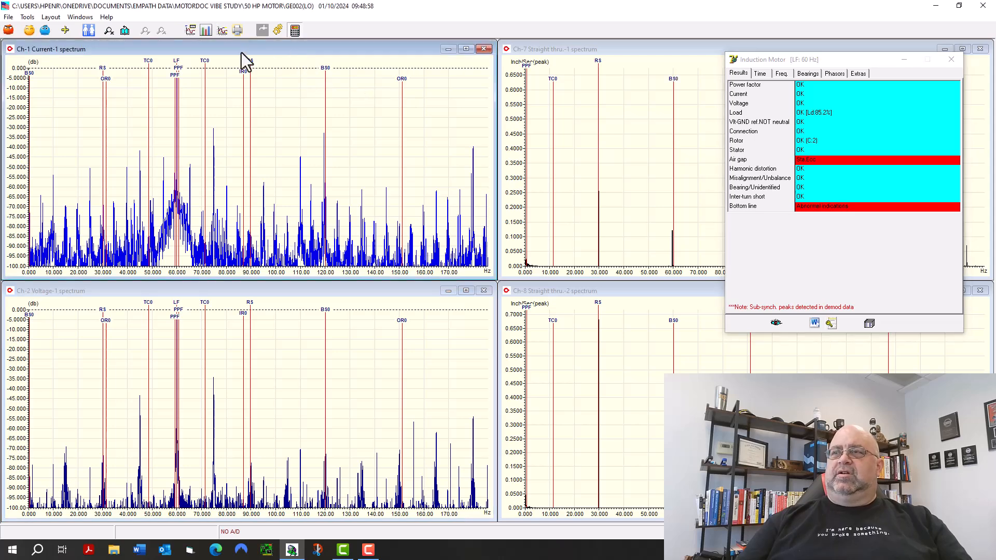
left_click(51, 18)
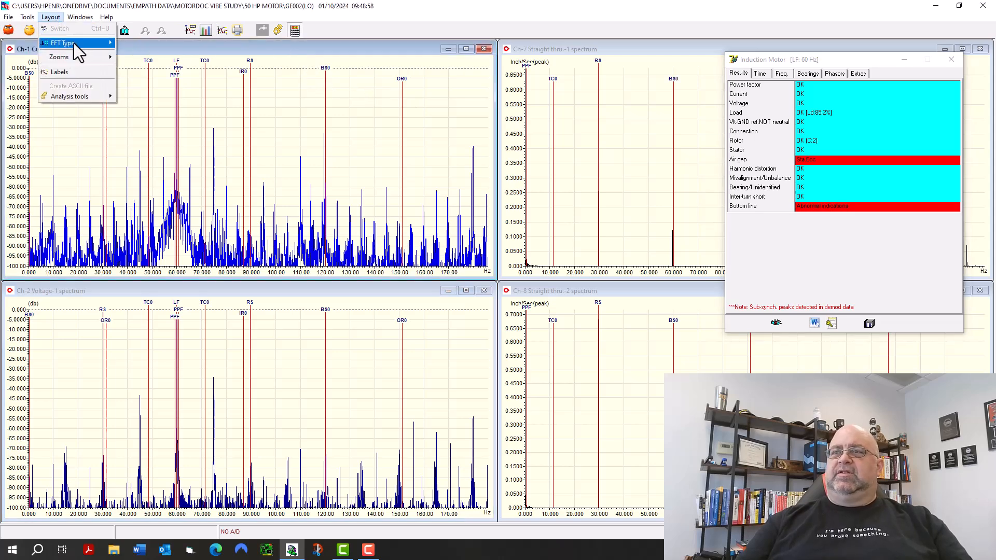
mouse_move(78, 43)
left_click(139, 64)
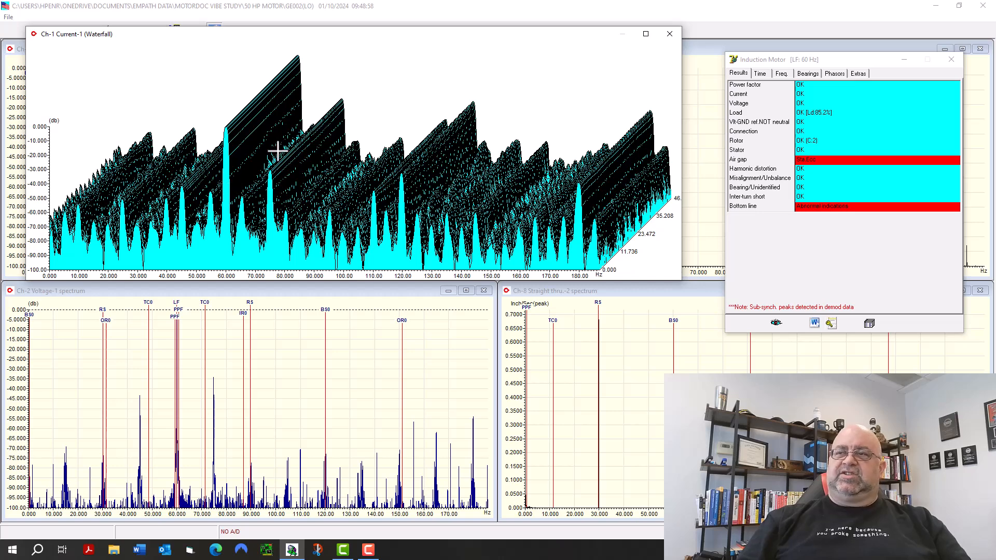
left_click(673, 39)
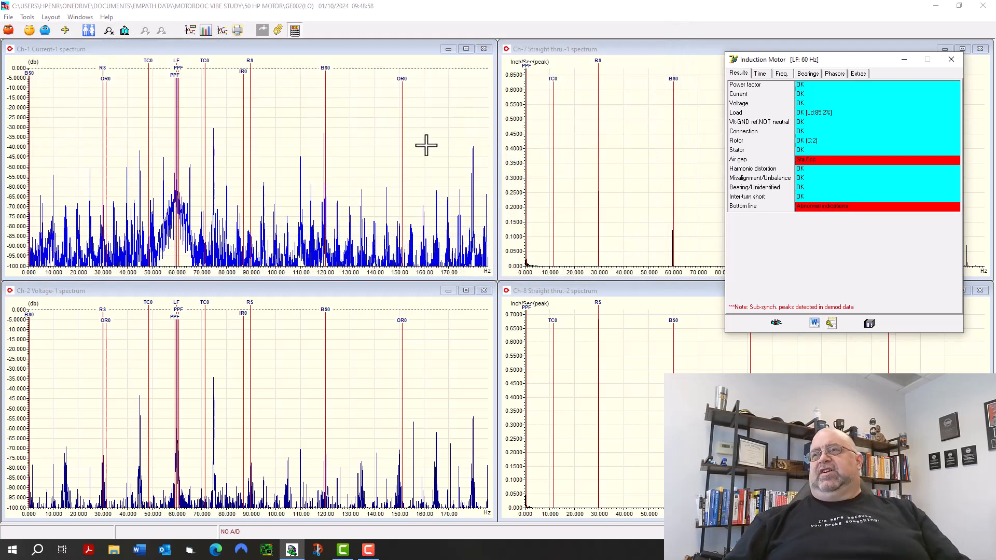
Switch to the high-frequency data and set the spectra's minimum Y scale to -120 dB.
left_click(277, 30)
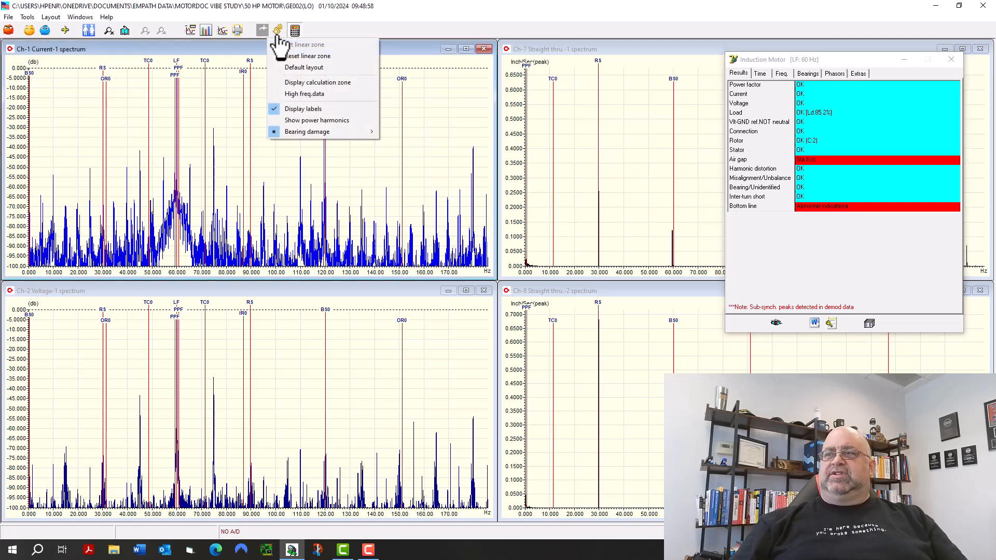
left_click(284, 94)
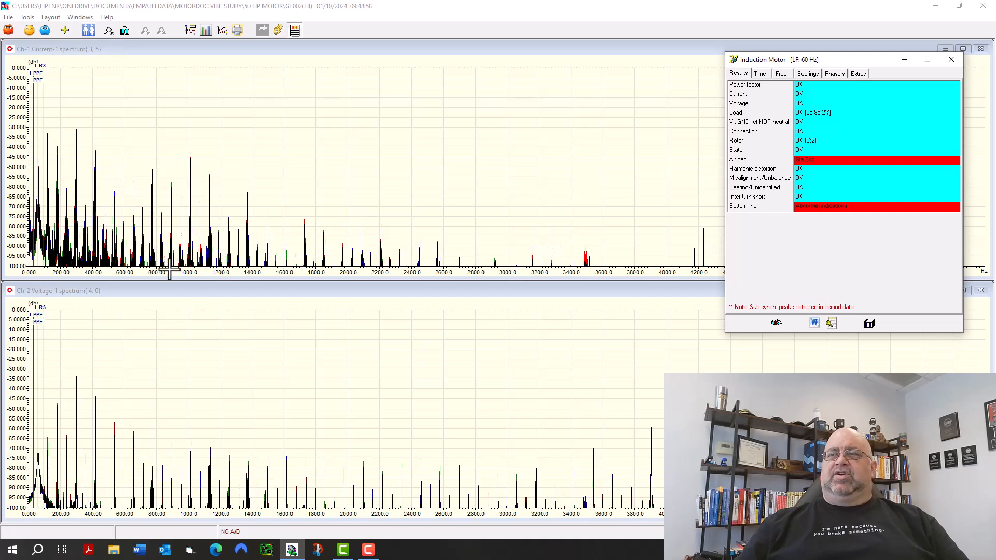
left_click(46, 17)
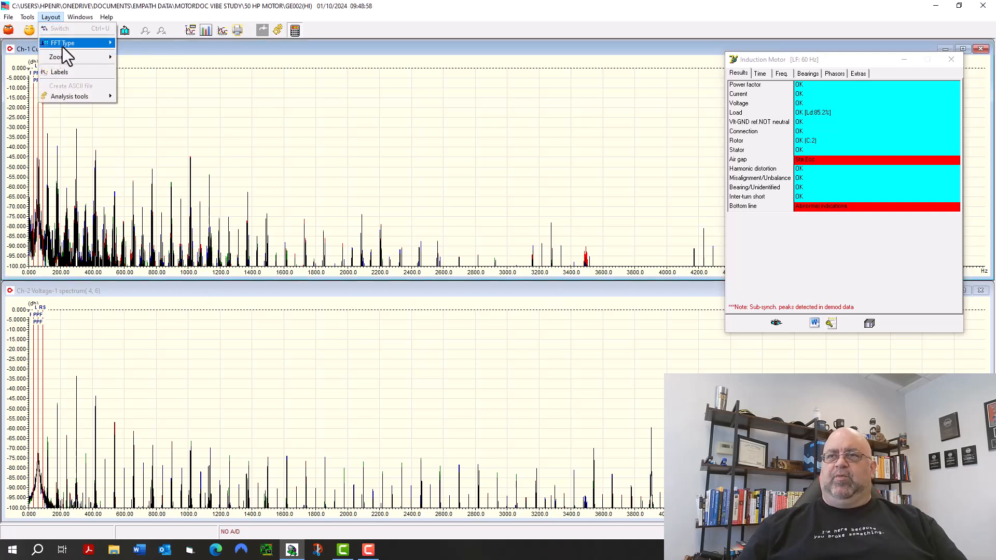
mouse_move(74, 49)
left_click(146, 77)
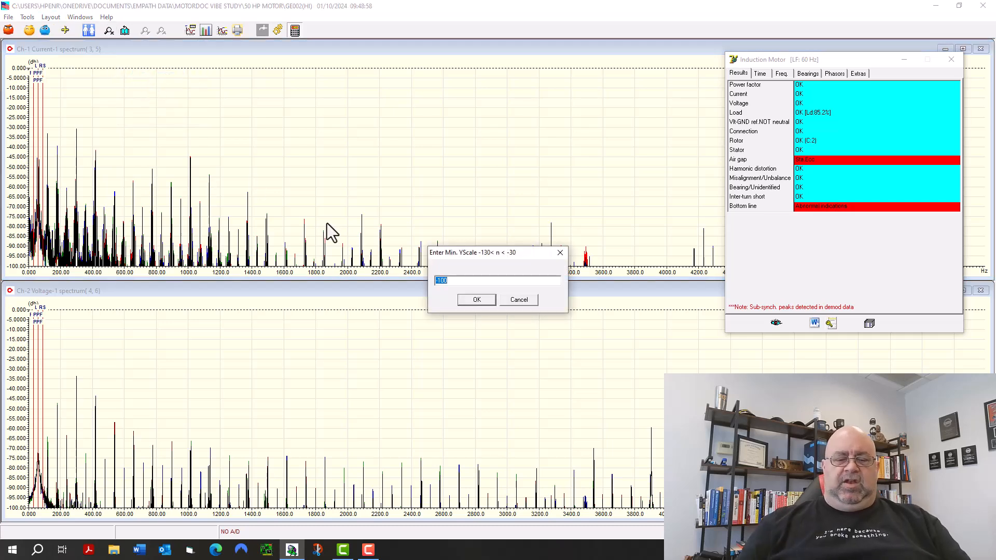
type("-120")
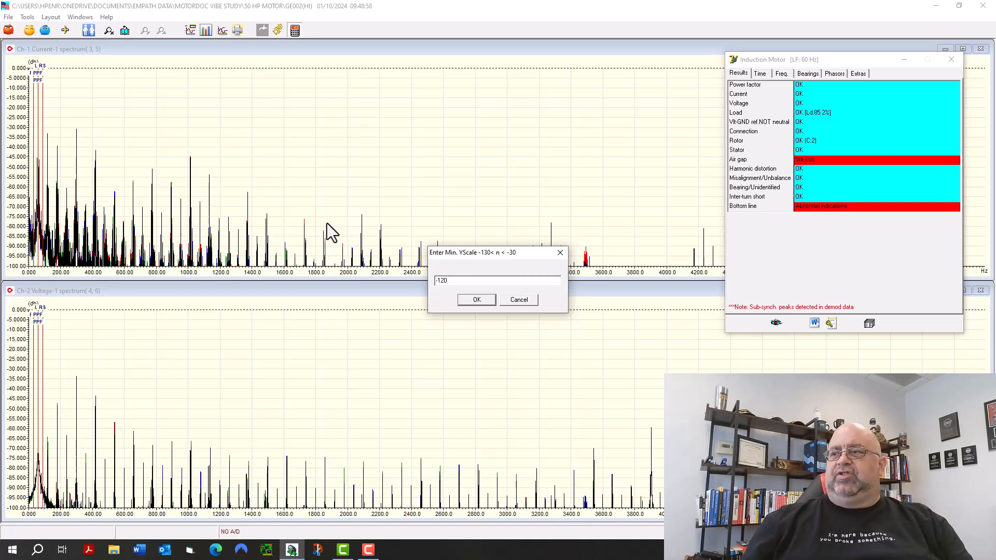
left_click(470, 302)
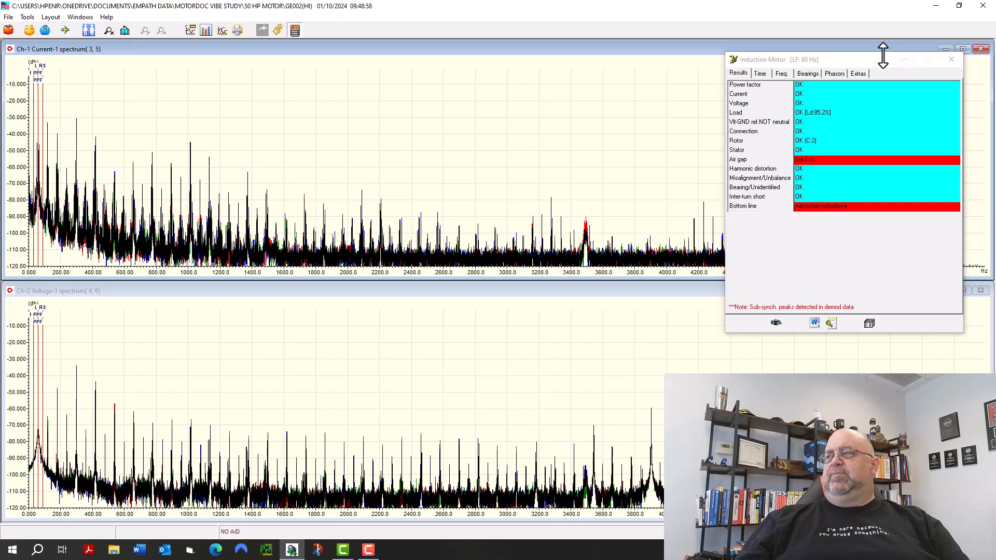
Display the static eccentricity cursors for the air gap result and show the power harmonics on the spectra.
left_click(904, 59)
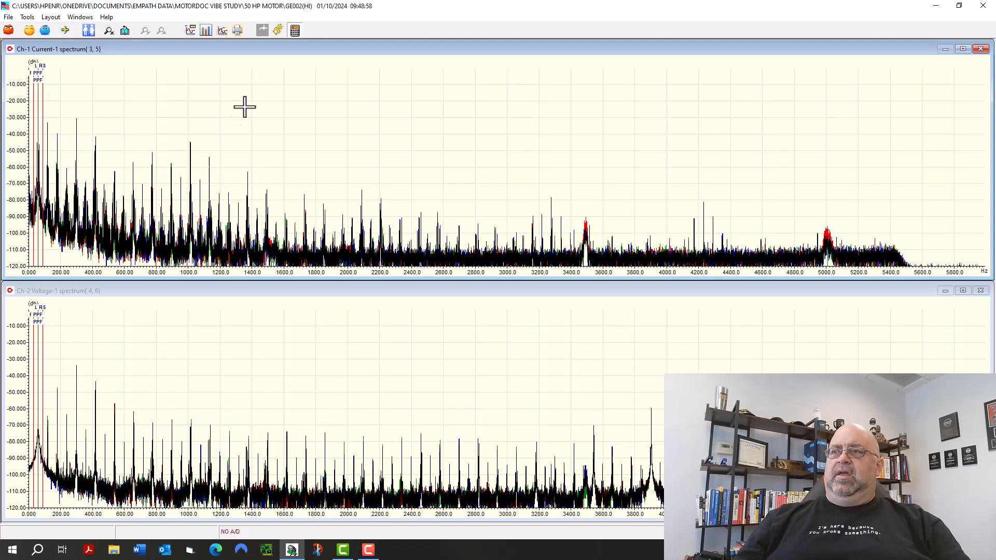
left_click(295, 31)
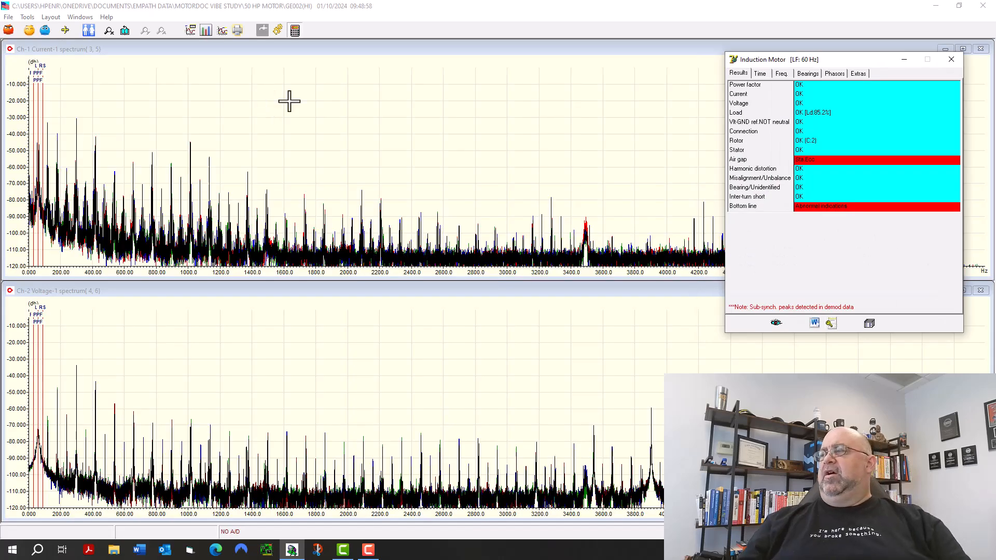
left_click(803, 161)
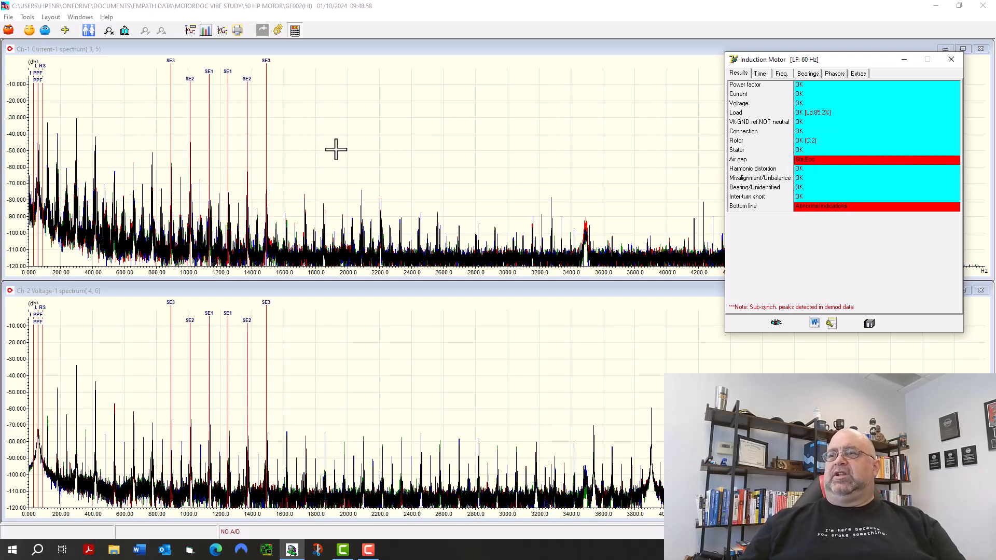
left_click(279, 32)
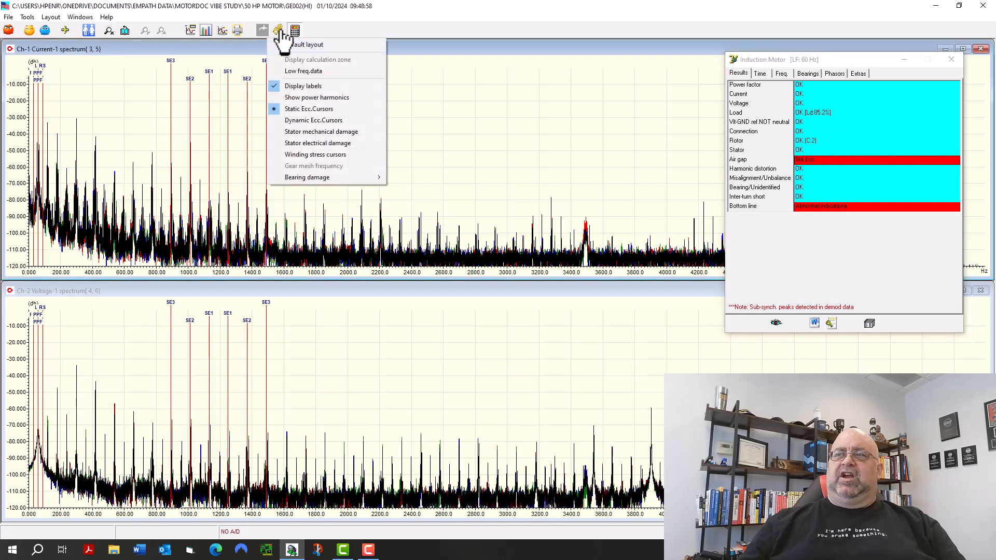
left_click(309, 102)
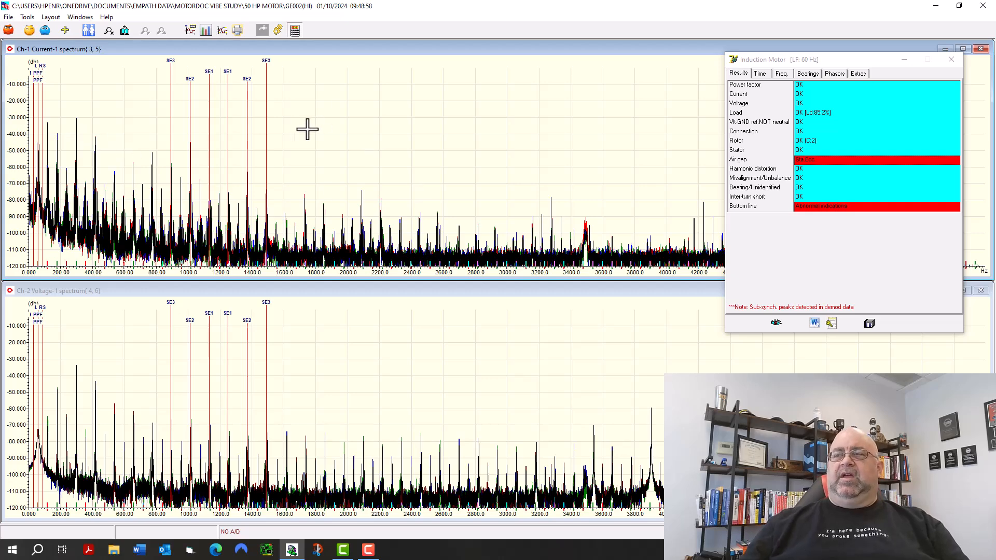
Zoom both spectra to about 0 to 1600 Hz and move the results window clear of the eccentricity cursors.
left_click(283, 117)
left_click_drag(83, 108, 27, 102)
left_click(109, 31)
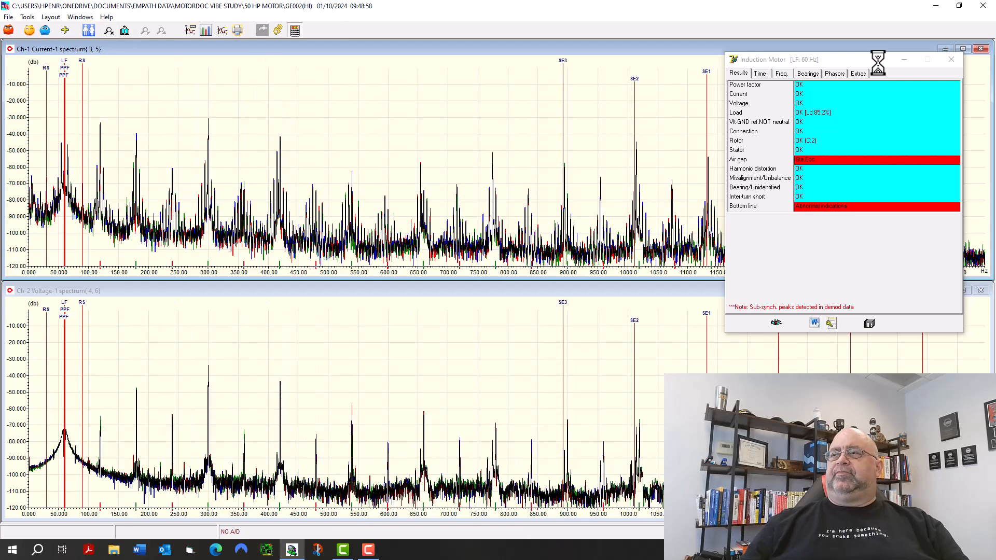
left_click_drag(874, 61, 302, 112)
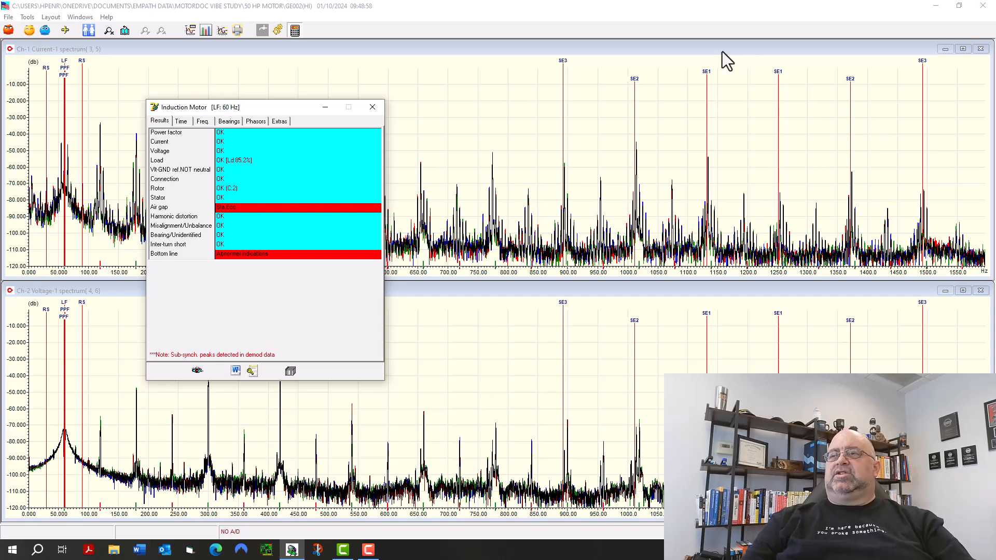
Check the drive end and opposite end bearing frequencies on the spectra, and return to the results summary.
left_click(225, 236)
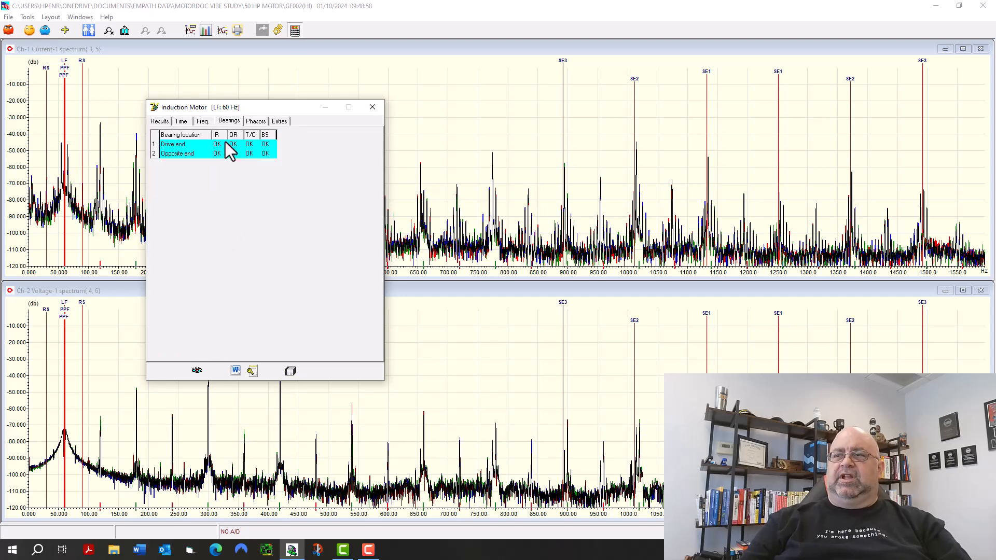
left_click(194, 142)
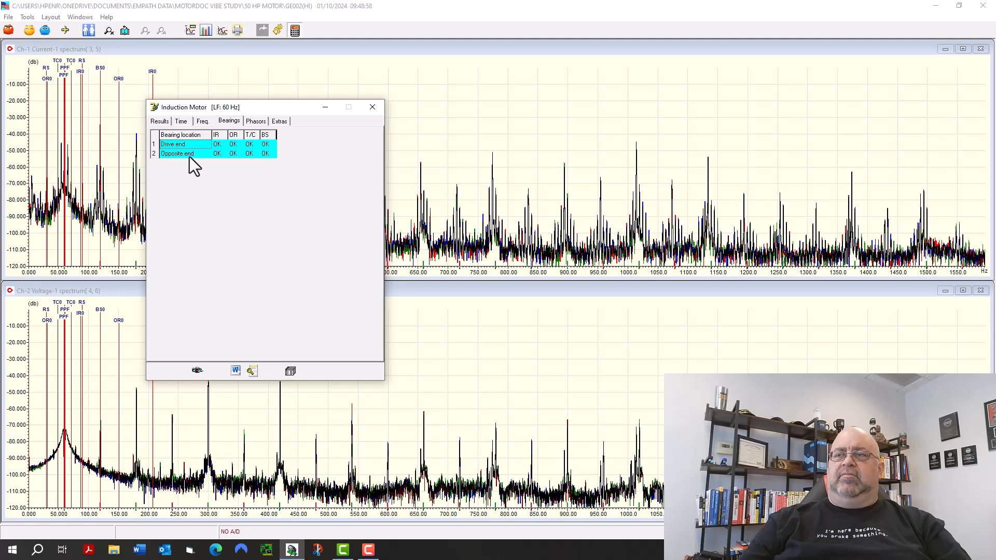
left_click(198, 150)
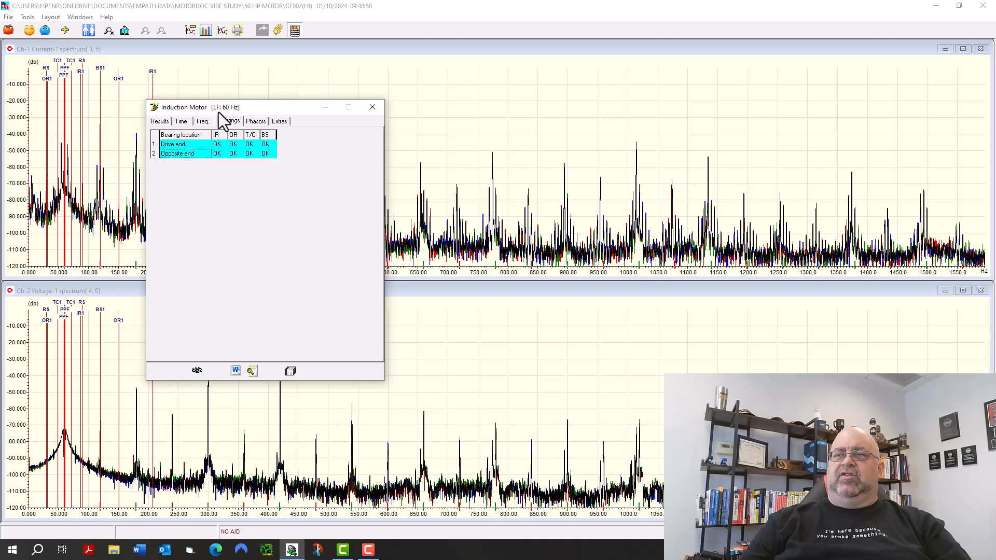
left_click(161, 122)
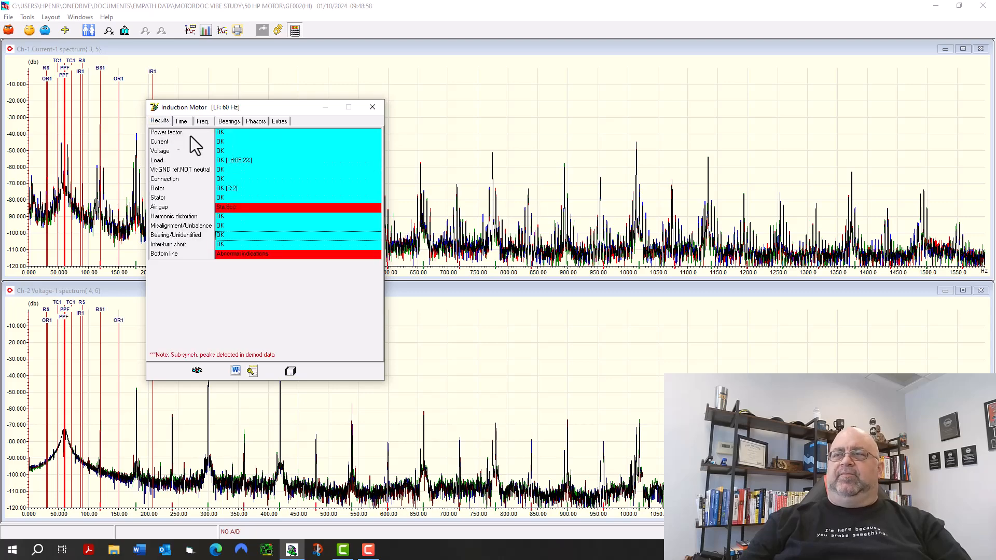
Show the stator mechanical damage cursors and zoom in around the SM1 pair, about 1315 to 1510 Hz, moving the results window aside.
left_click(223, 226)
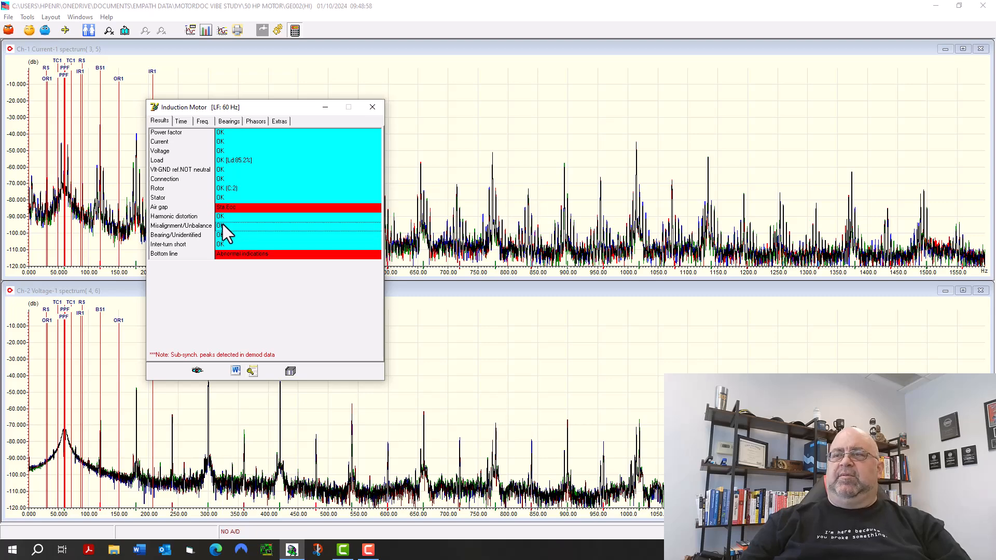
left_click(226, 196)
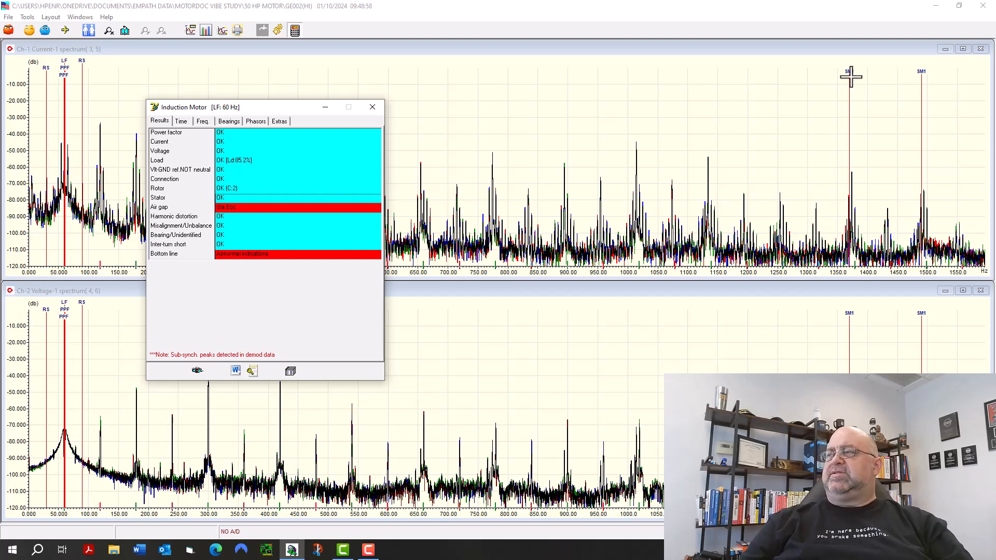
mouse_move(851, 74)
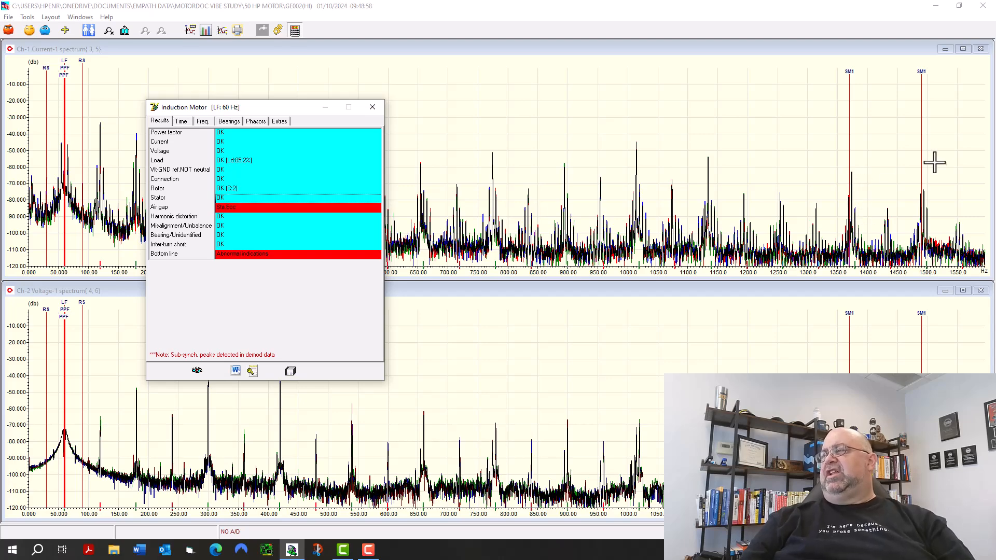
left_click_drag(933, 160, 817, 136)
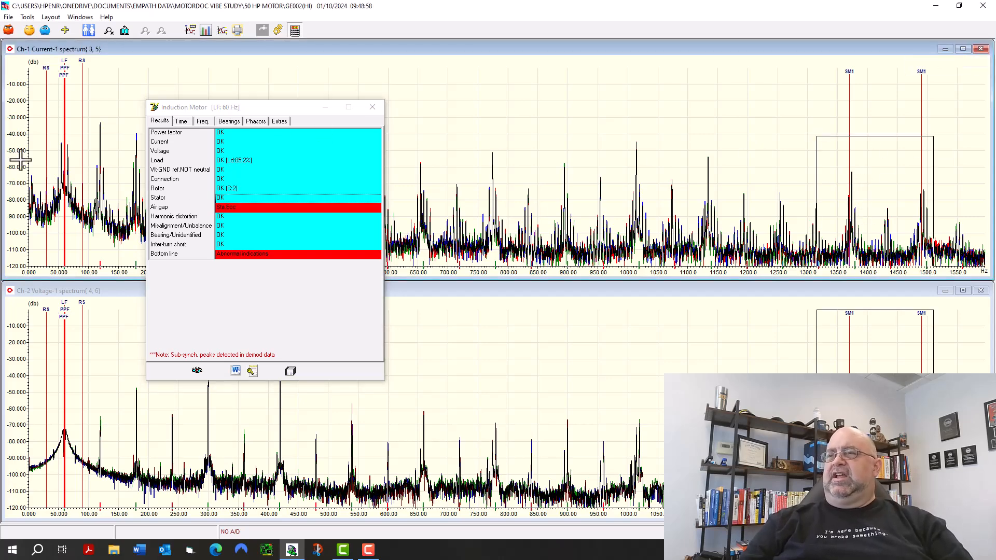
left_click(109, 30)
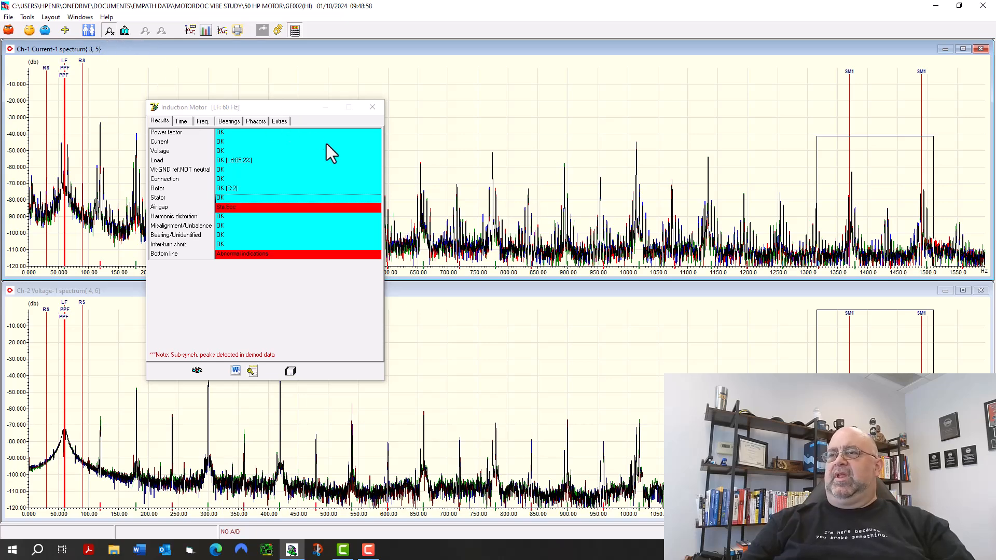
left_click_drag(288, 114, 146, 137)
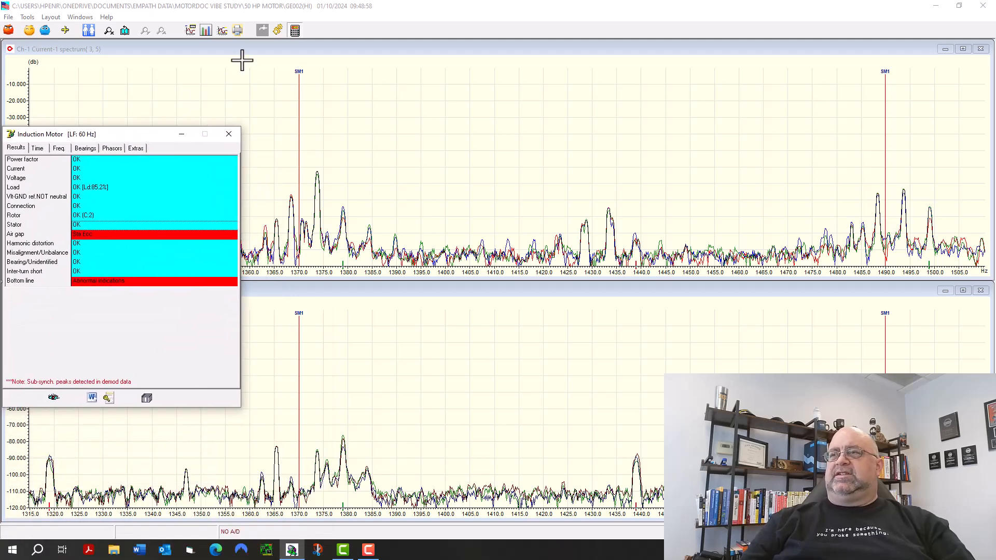
Switch the spectra to the stator electrical damage cursors and reposition the results window.
left_click(278, 30)
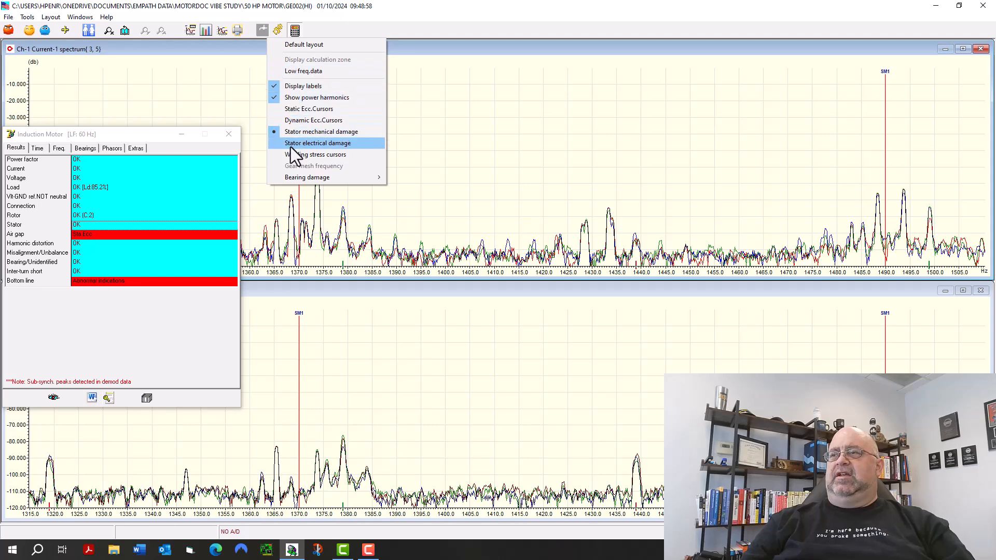
left_click(290, 146)
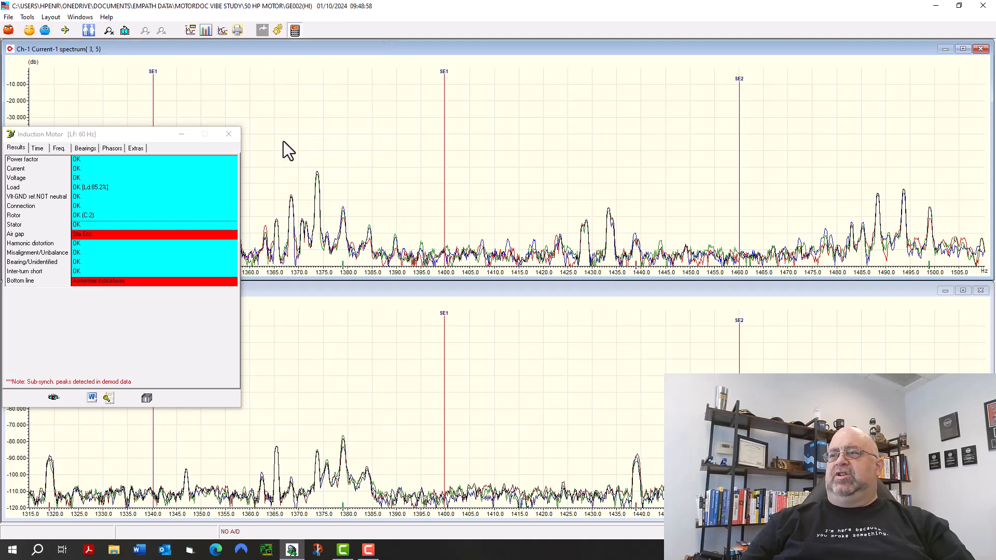
left_click_drag(120, 134, 254, 157)
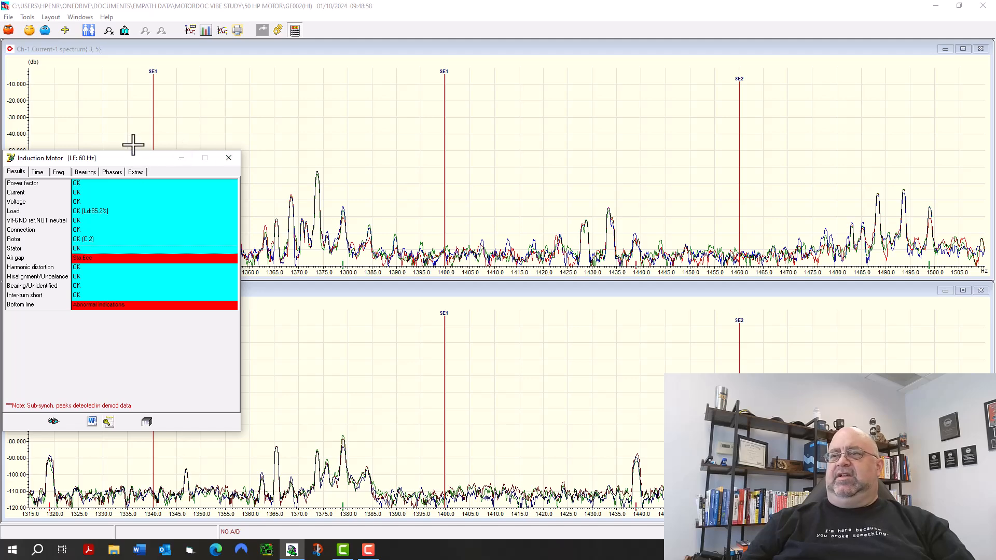
Move the results window clear of the SE1 cursors and zoom both spectra back out to about 0 to 1600 Hz.
left_click_drag(133, 132, 822, 117)
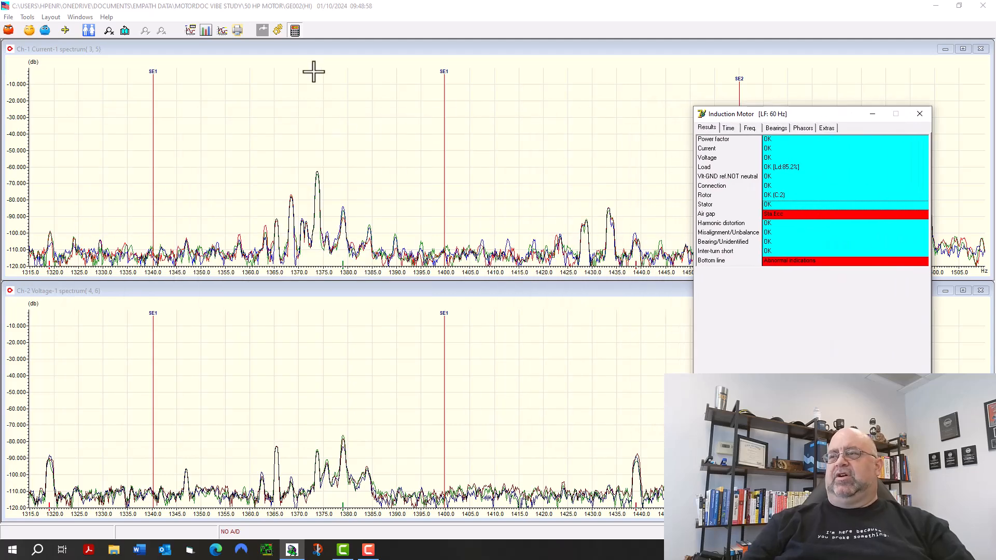
left_click(279, 32)
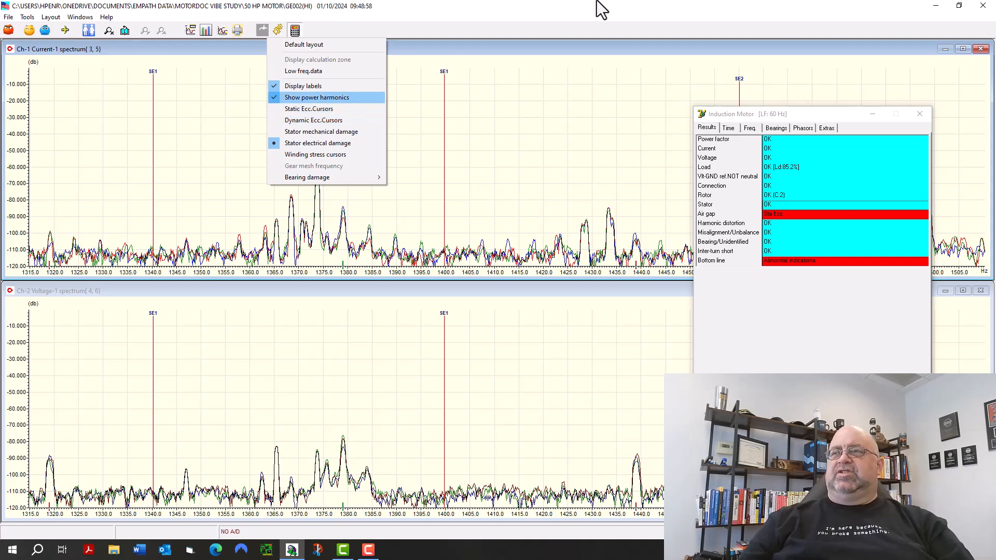
left_click(416, 19)
left_click(125, 31)
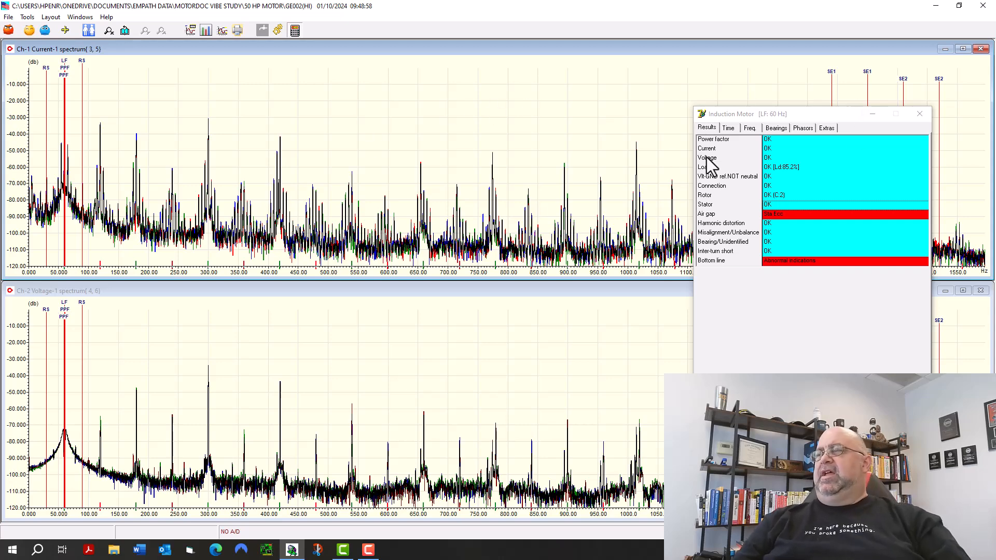
Switch the spectra to the dynamic eccentricity cursors and move the results window clear of the DE markers.
left_click(278, 30)
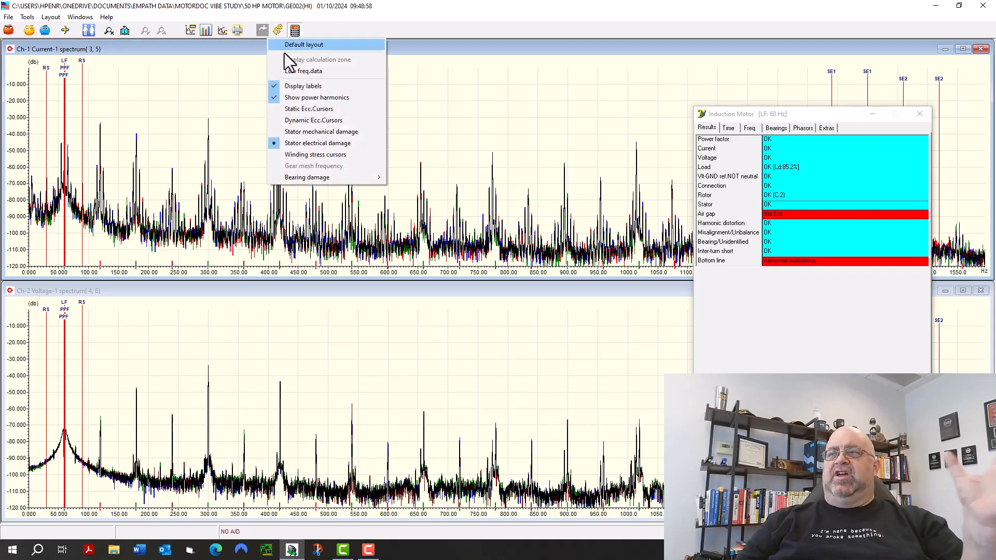
left_click(300, 125)
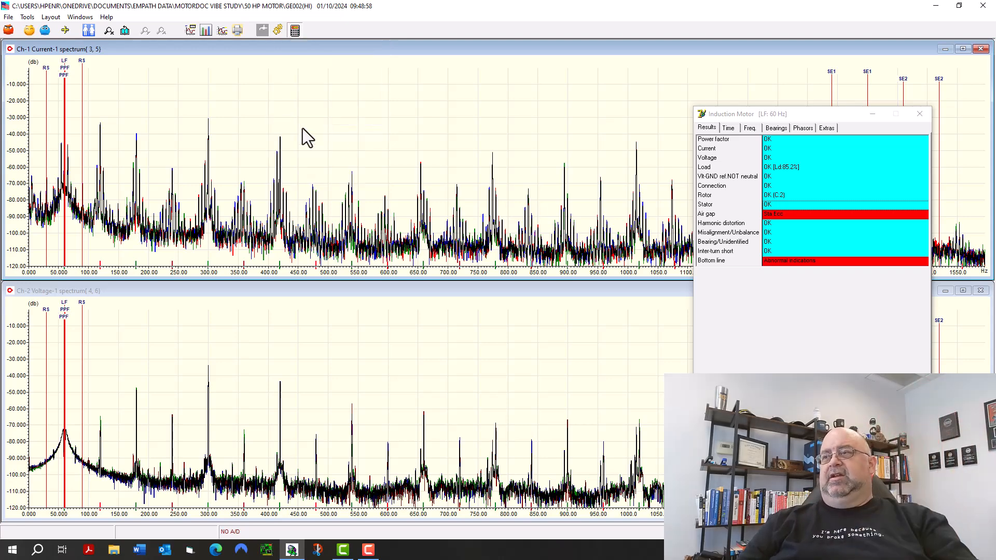
left_click_drag(811, 113, 309, 117)
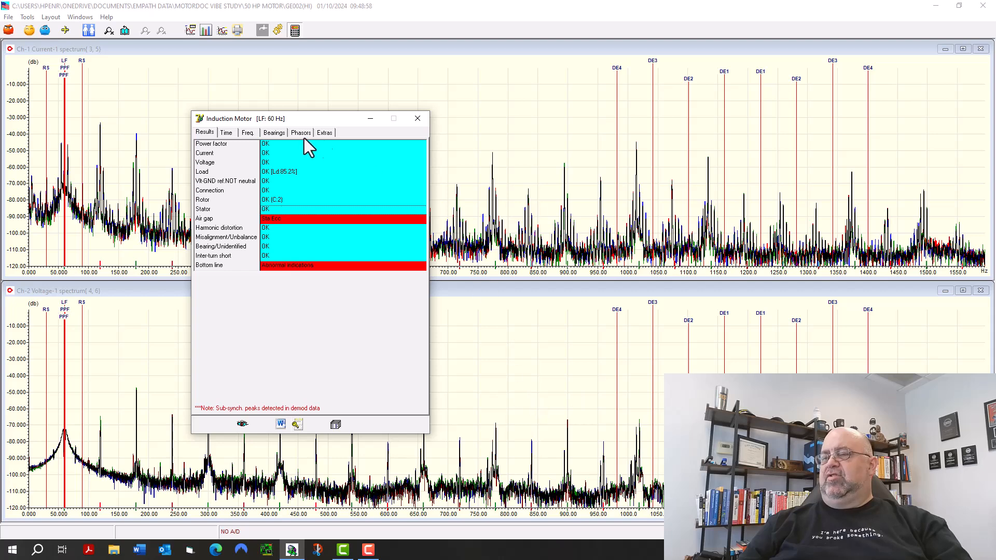
left_click_drag(306, 119, 376, 114)
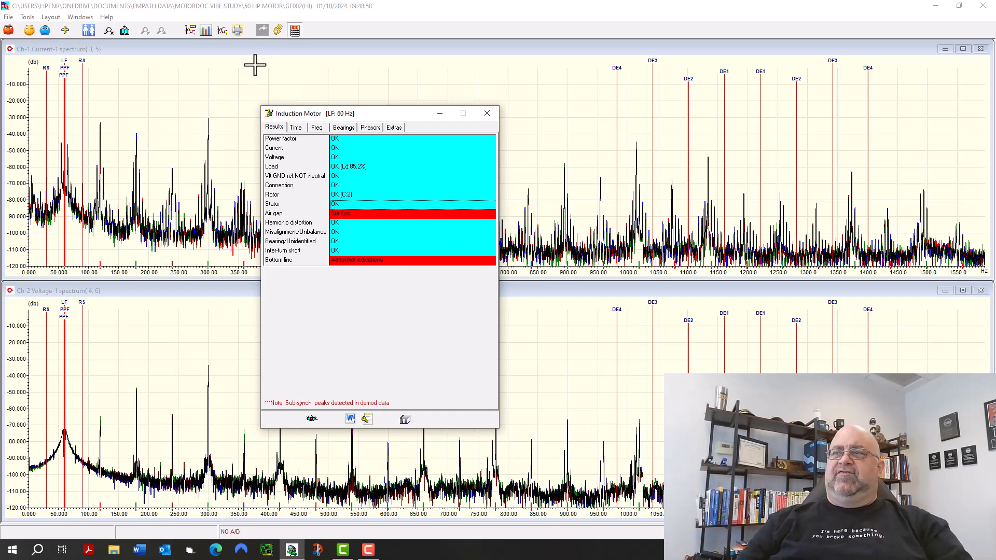
Show the winding stress cursors and zoom both spectra to about 0 to 250 Hz, moving the results window aside.
left_click(278, 32)
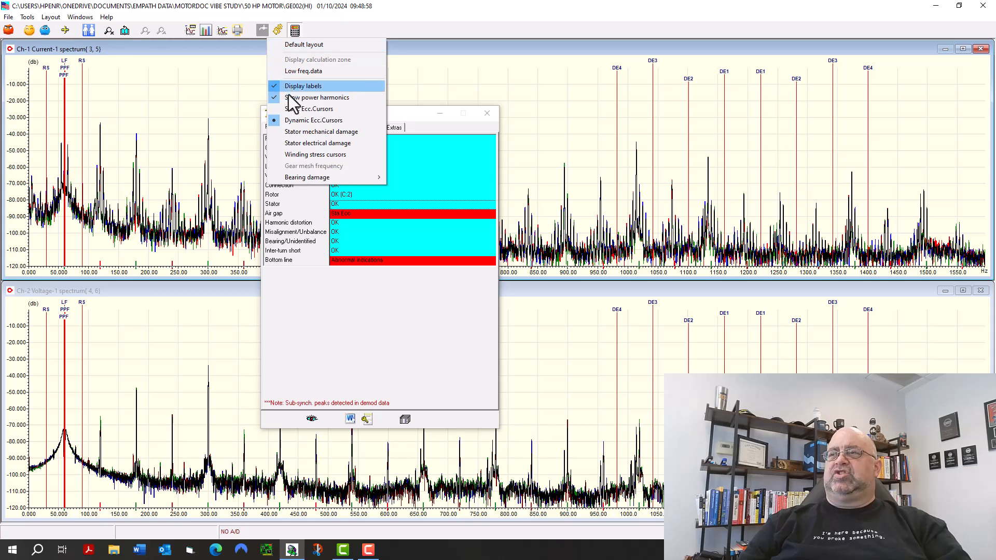
left_click(293, 157)
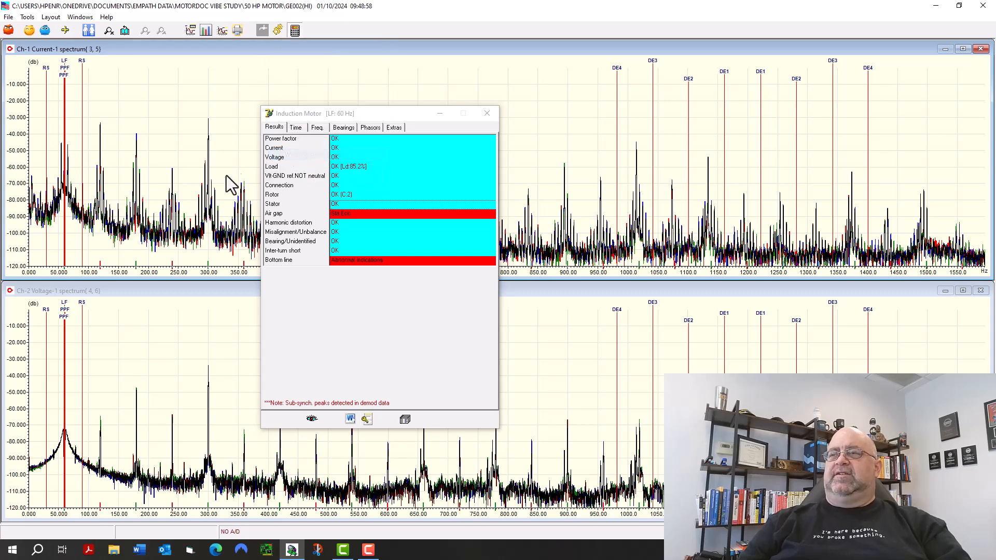
left_click_drag(366, 117, 439, 107)
left_click_drag(501, 107, 826, 74)
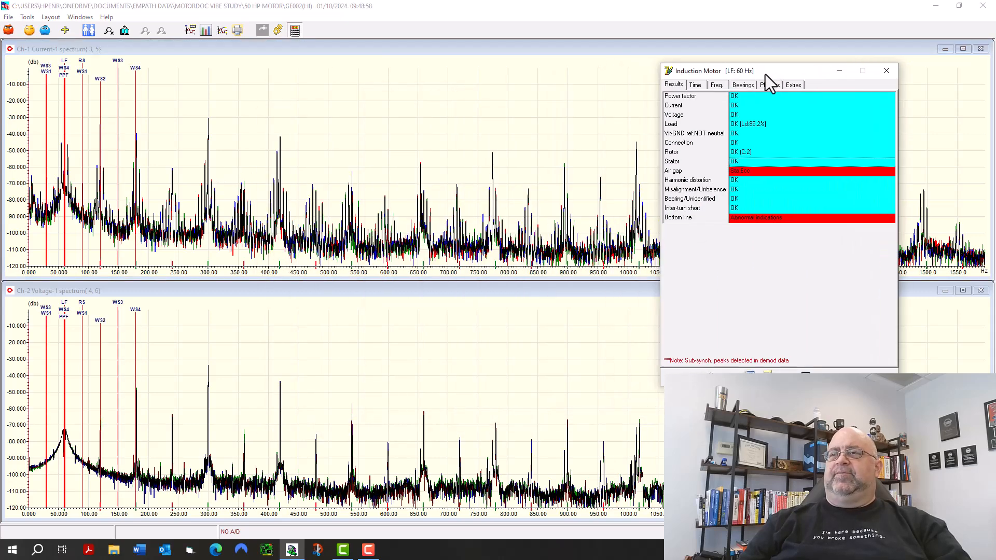
left_click(146, 86)
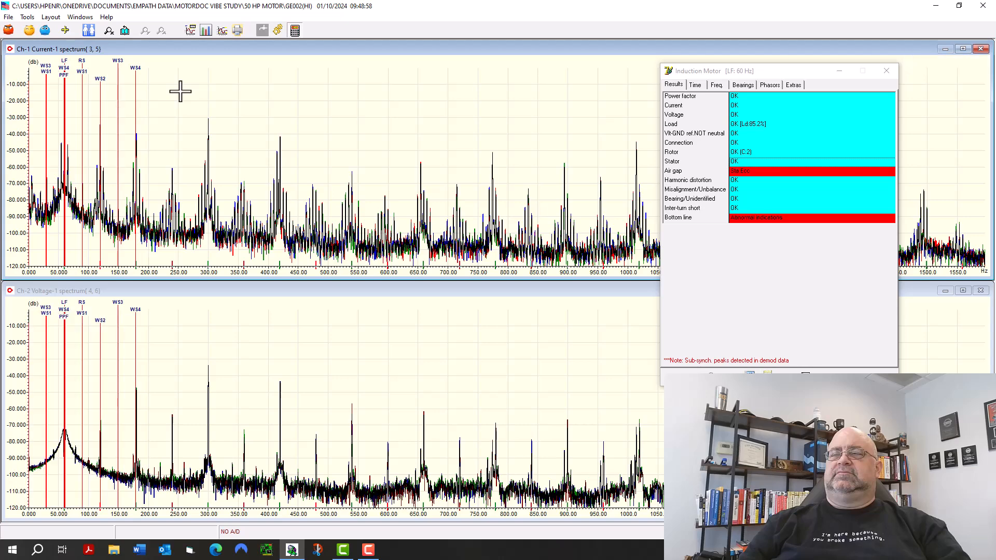
left_click_drag(180, 91, 16, 91)
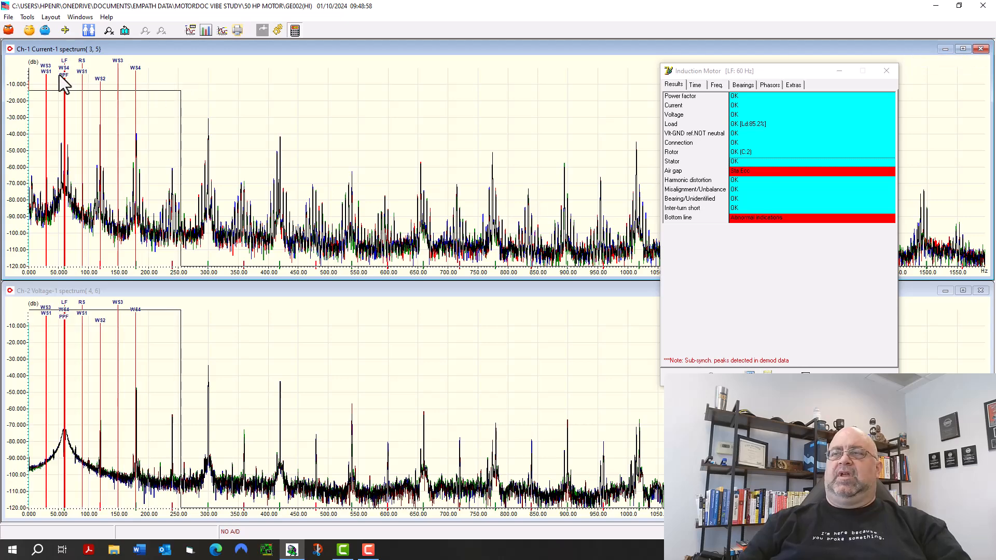
left_click(109, 30)
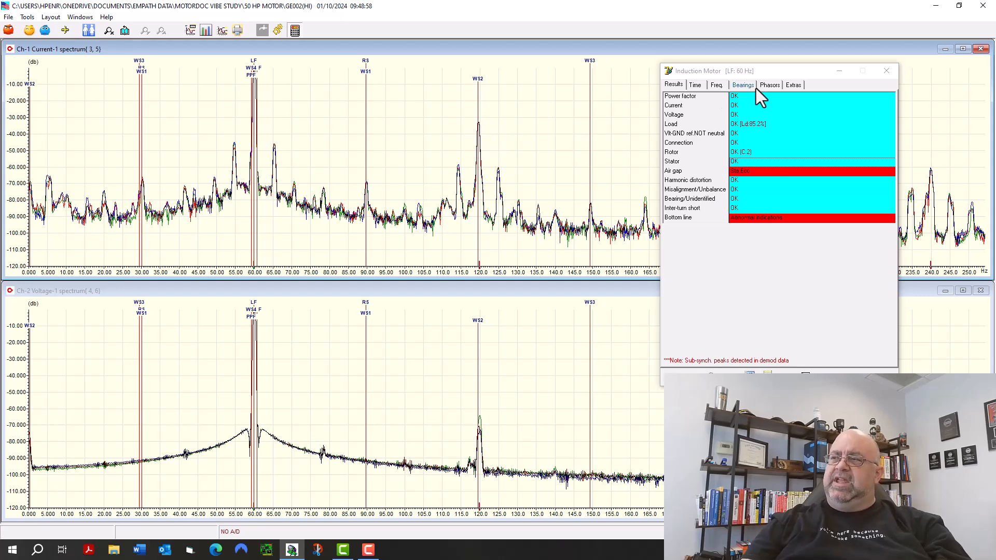
Close the results window and display the bearing damage cursors for the opposite end 6312-2Z bearing.
left_click_drag(761, 70, 789, 70)
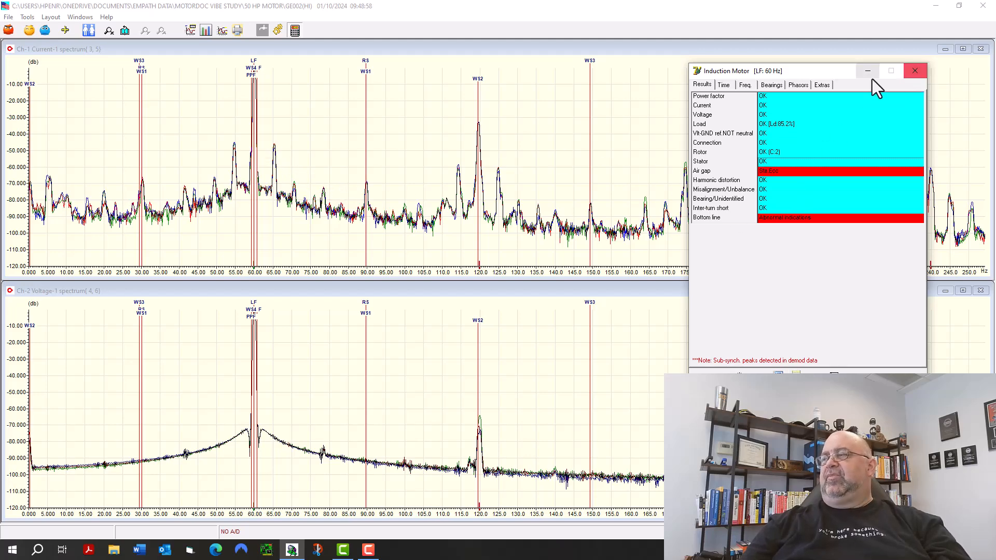
left_click(913, 71)
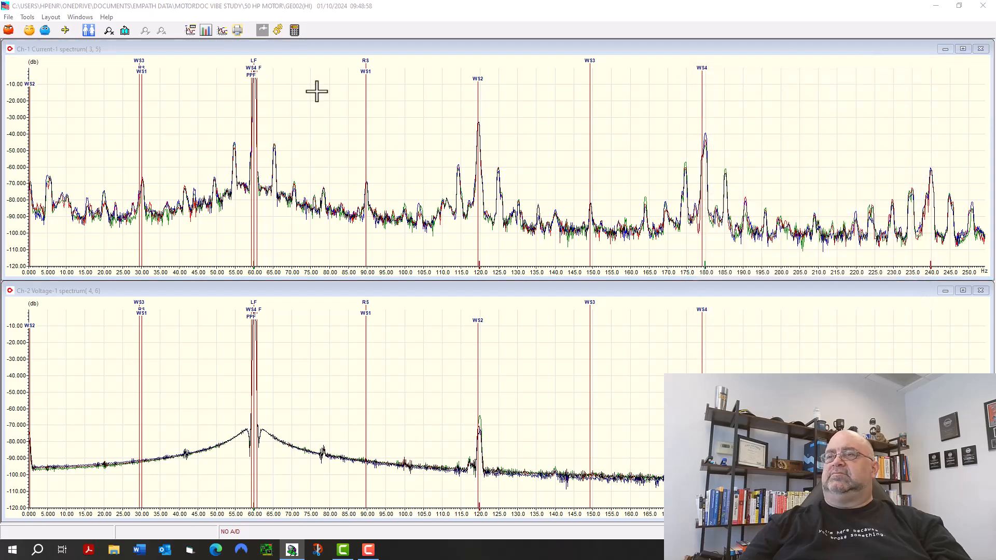
left_click(278, 30)
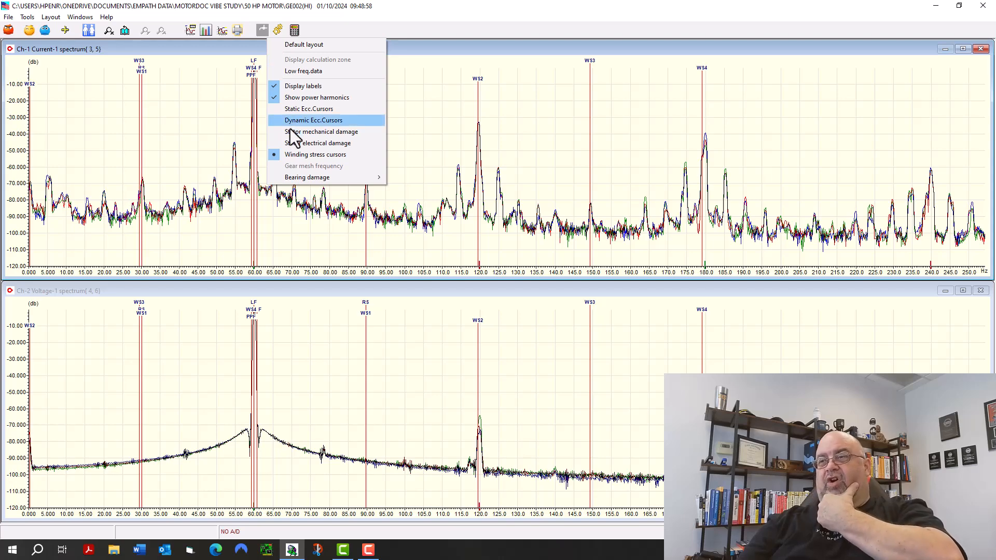
mouse_move(306, 179)
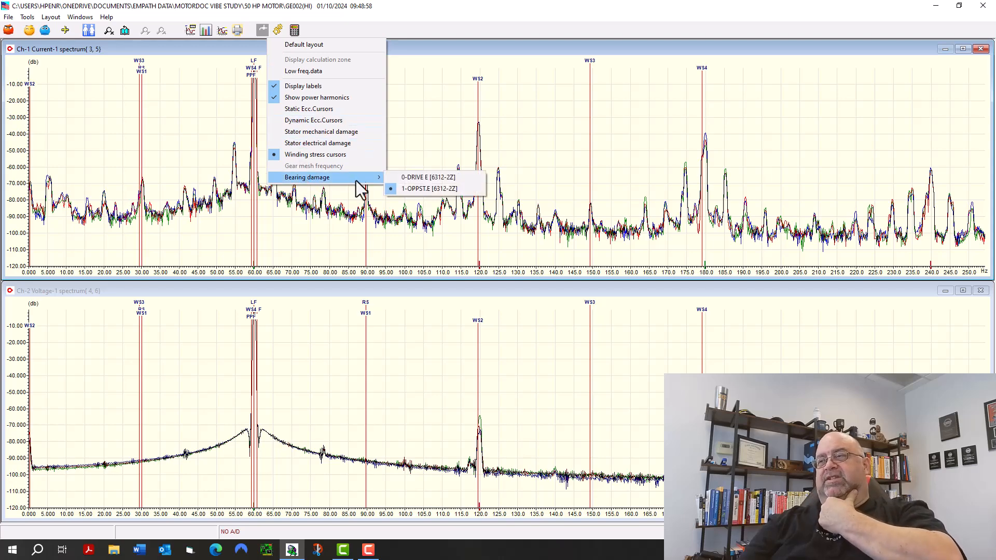
left_click(425, 187)
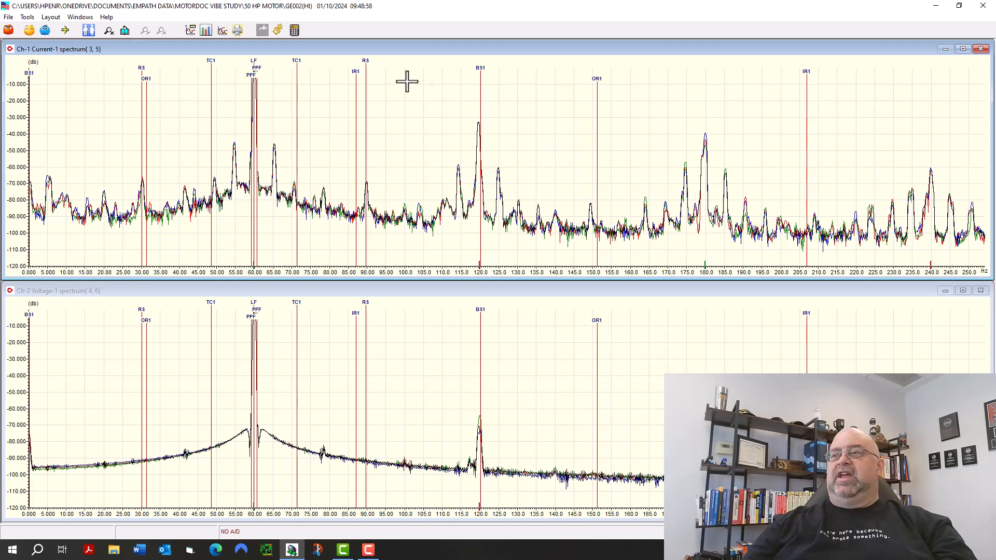
Replace the current and voltage spectra with the frequency plots of channels 7, 8 and 11.
left_click(46, 33)
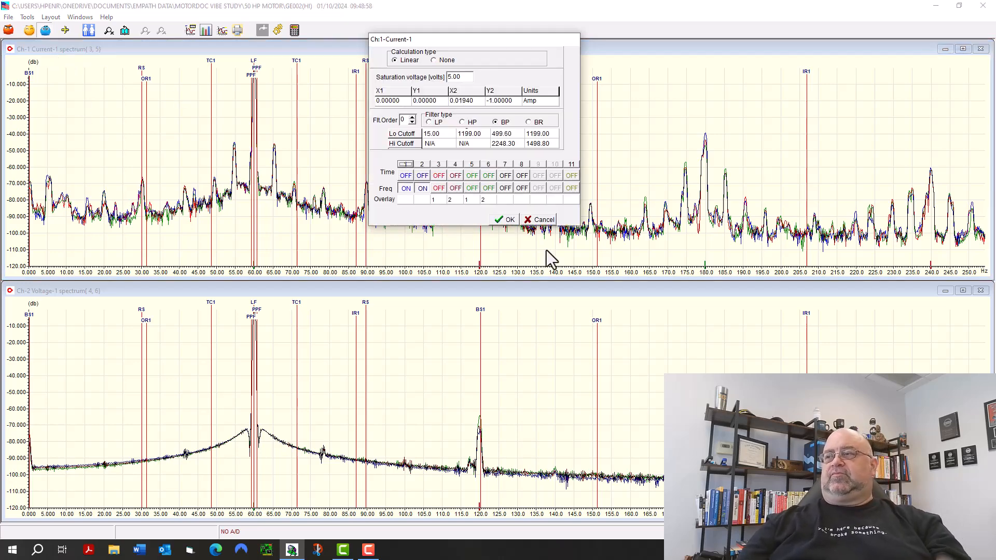
left_click(522, 188)
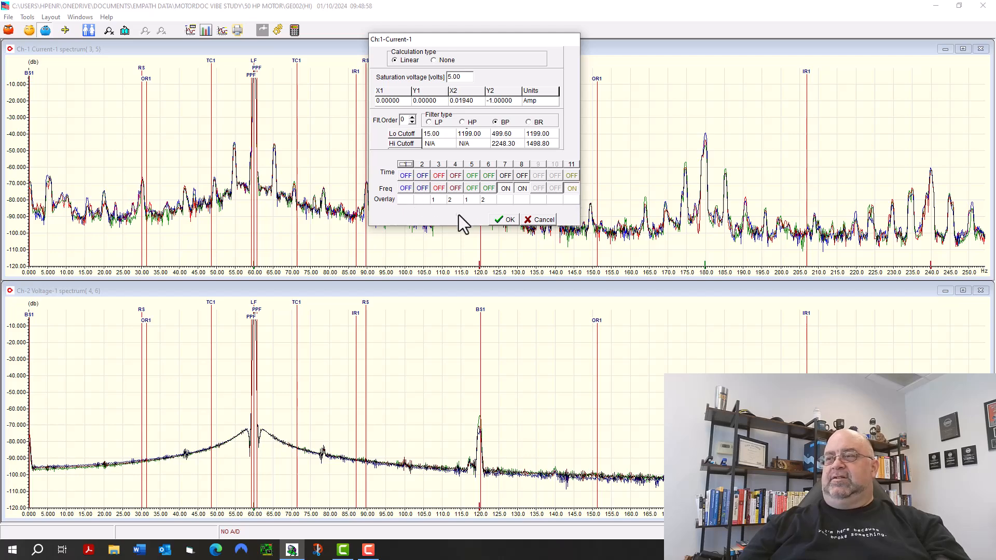
left_click(505, 219)
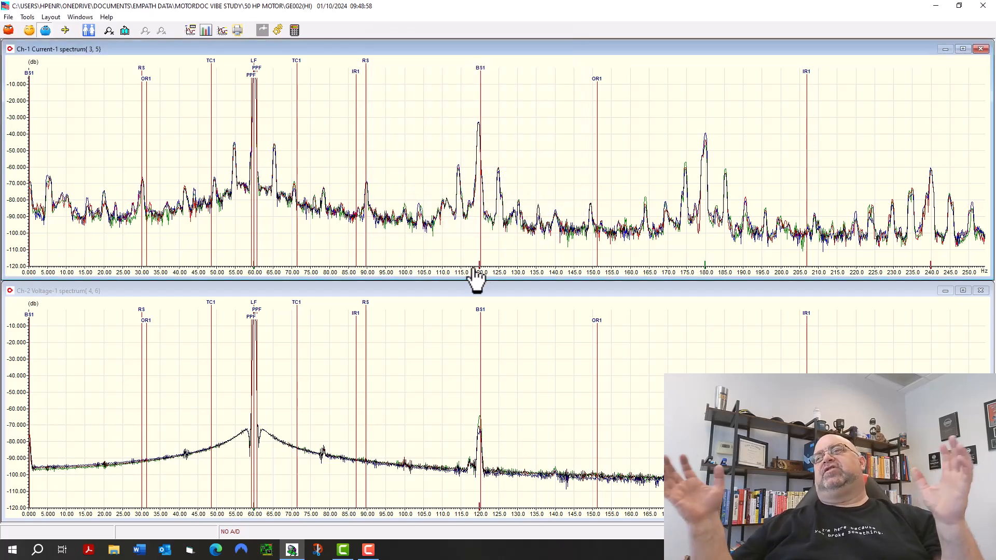
key("Page_Down")
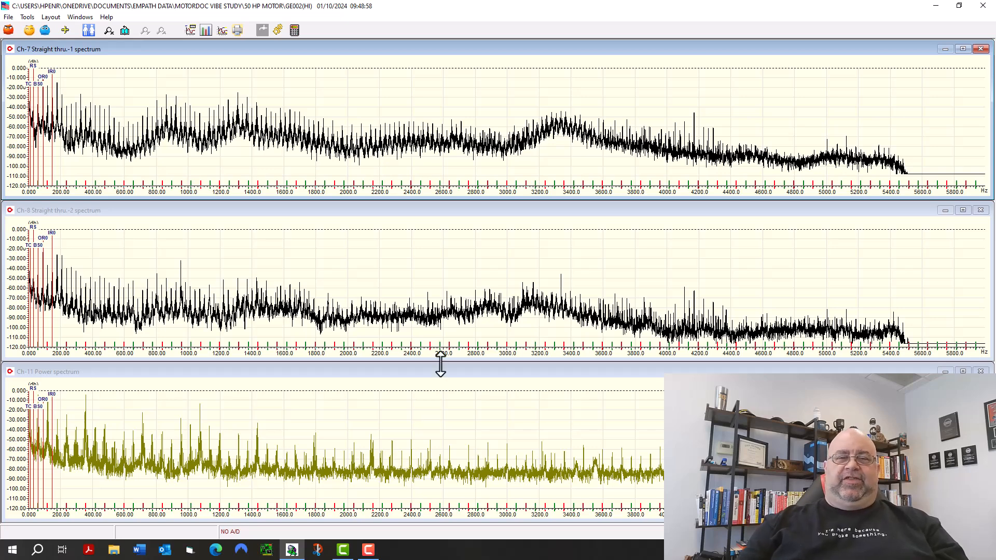
Change the three displayed spectra from log to linear amplitude scaling.
left_click(52, 17)
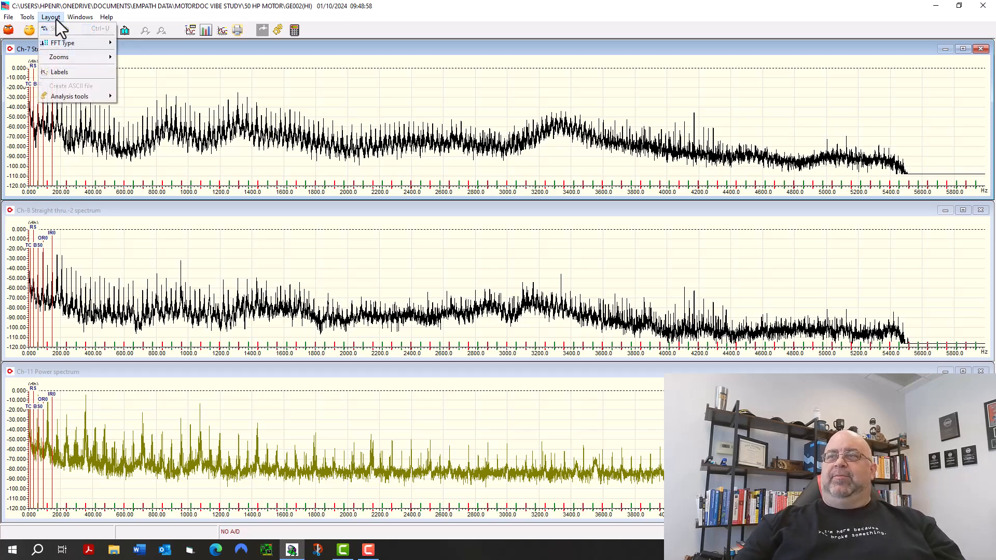
mouse_move(70, 45)
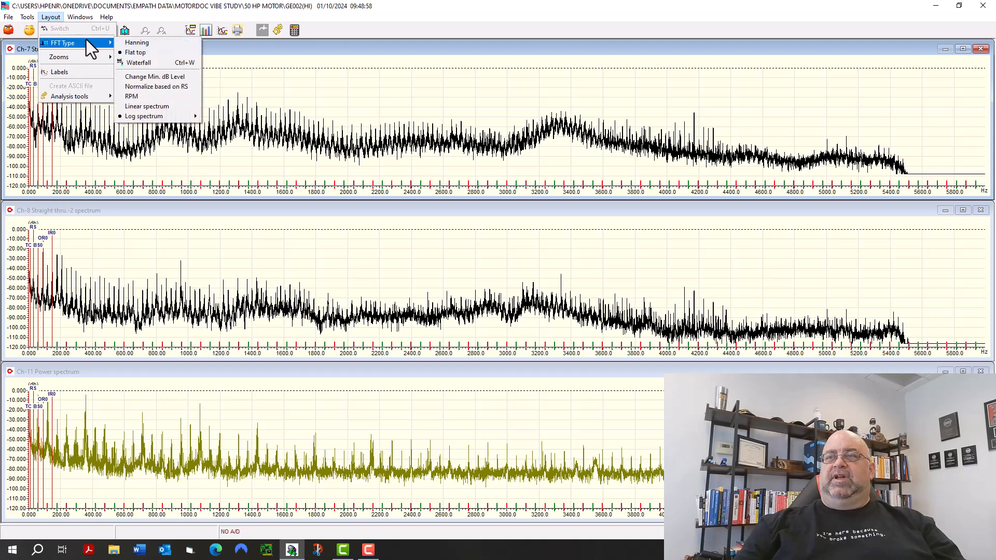
left_click(158, 106)
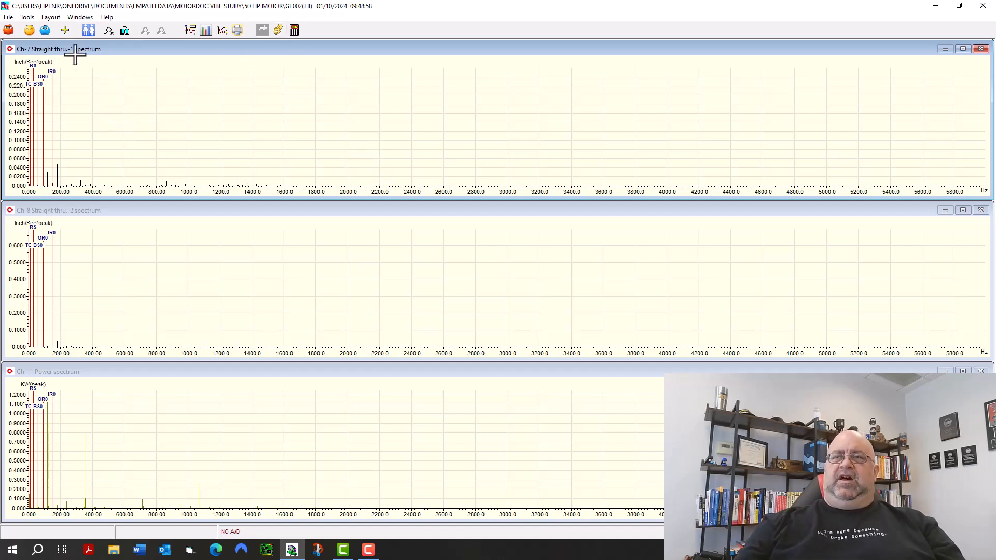
Check the velocity and calibration settings of vibration channels 7 and 8, leaving the channel setup without changes.
left_click(47, 31)
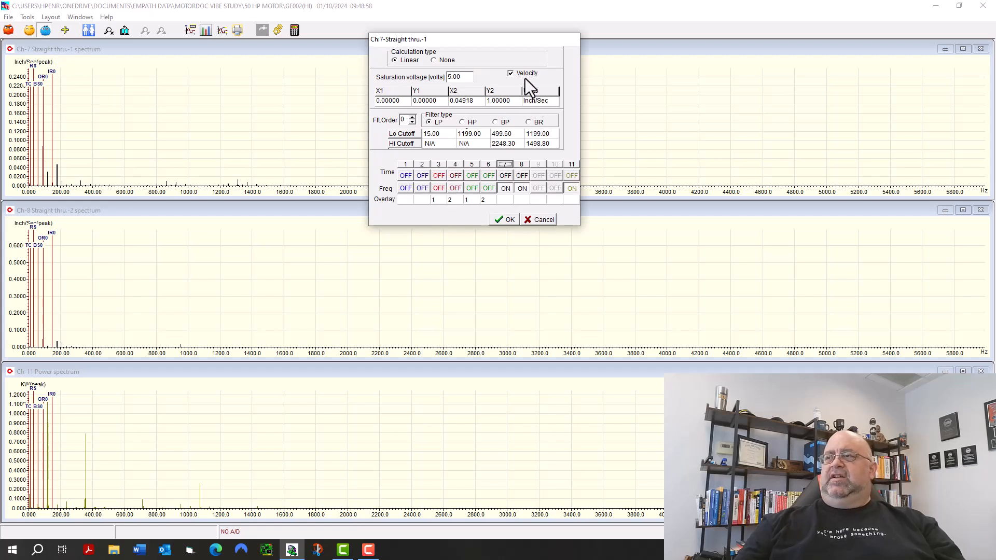
left_click(519, 164)
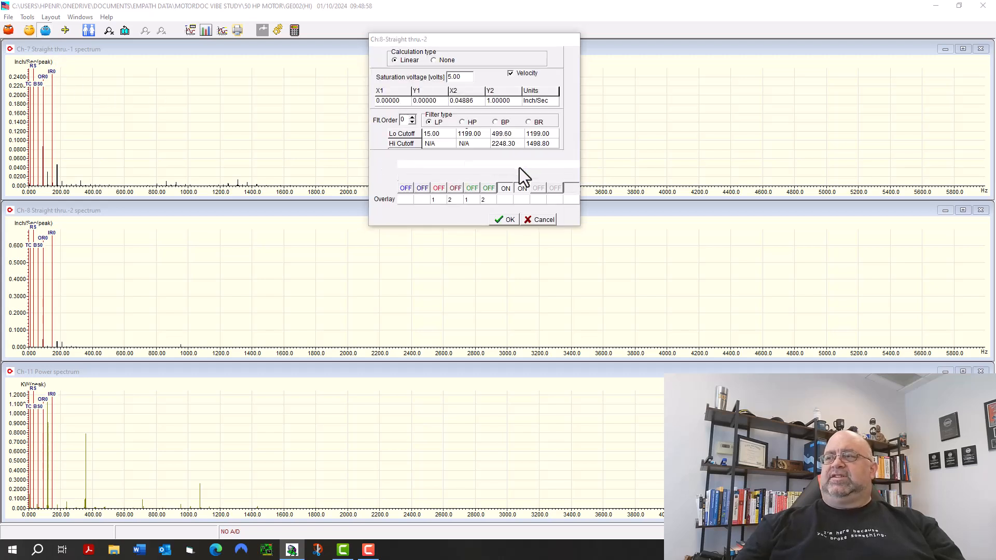
left_click(505, 165)
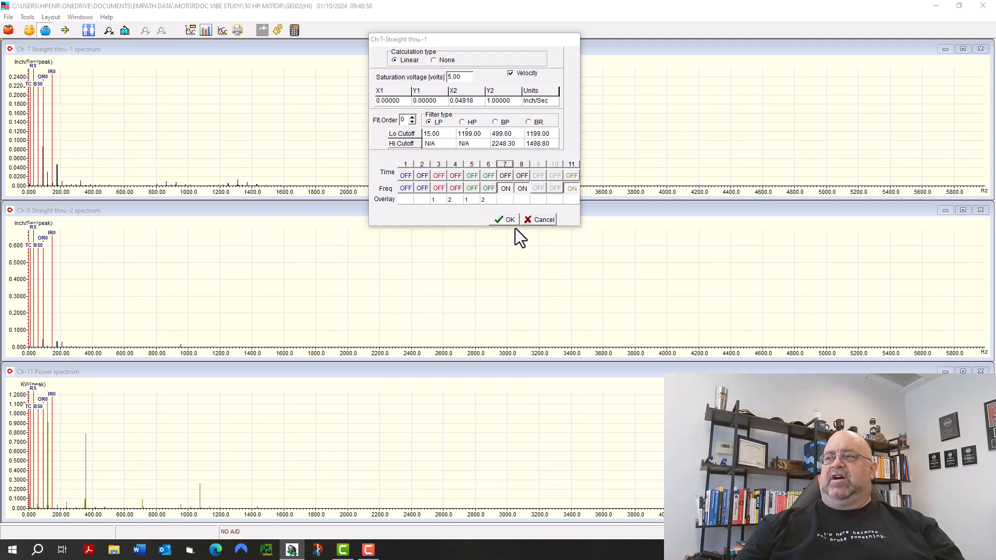
left_click(540, 220)
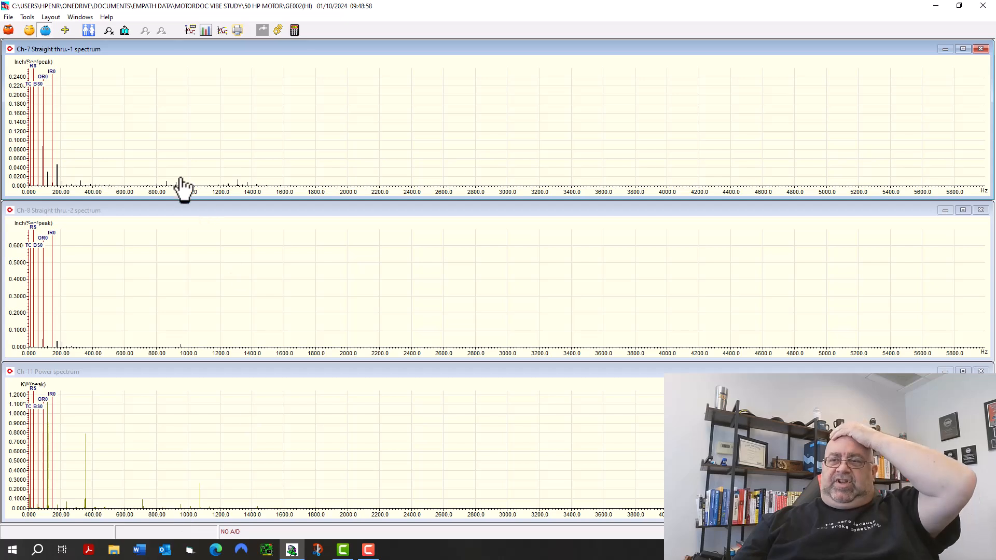
Zoom the vibration and power spectra to about 0 to 200 Hz.
left_click(61, 422)
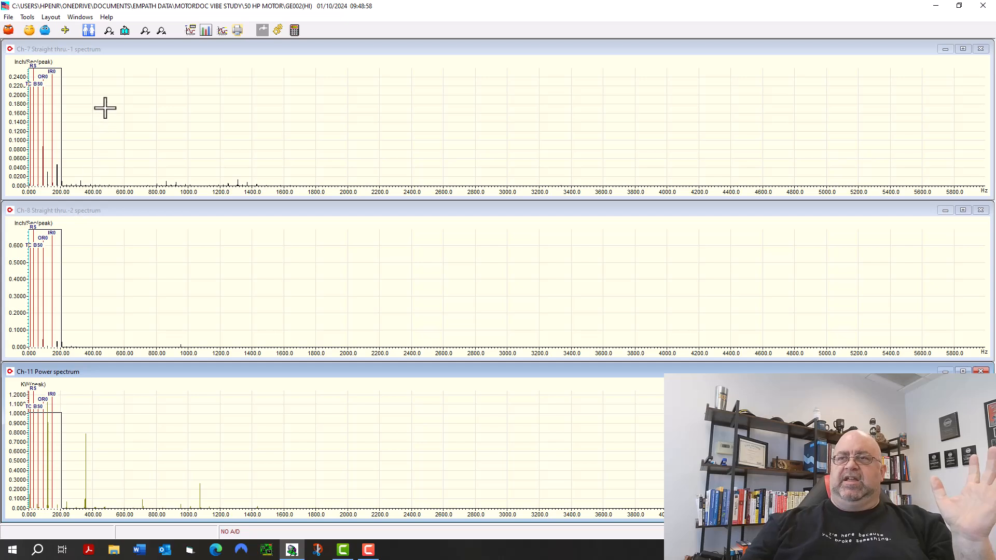
left_click(109, 31)
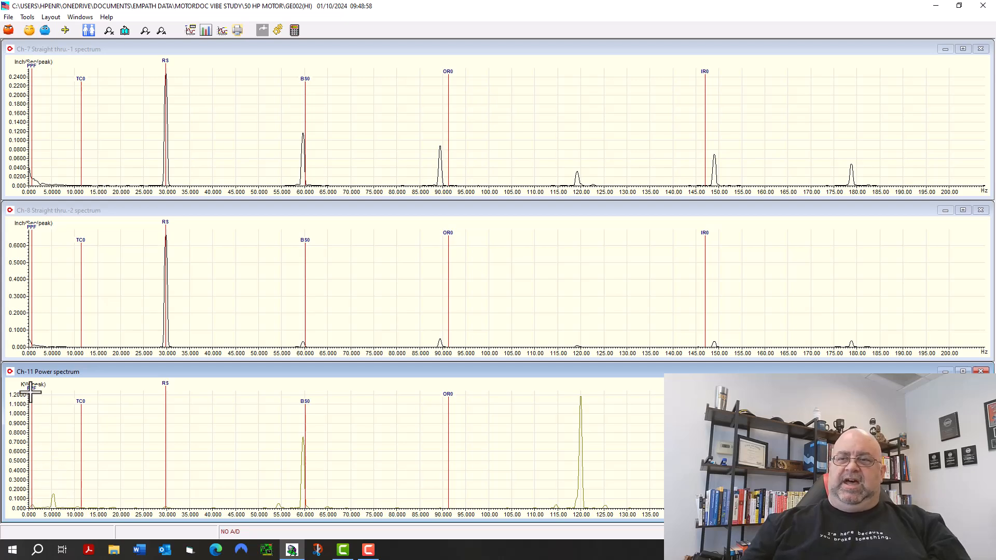
mouse_move(32, 388)
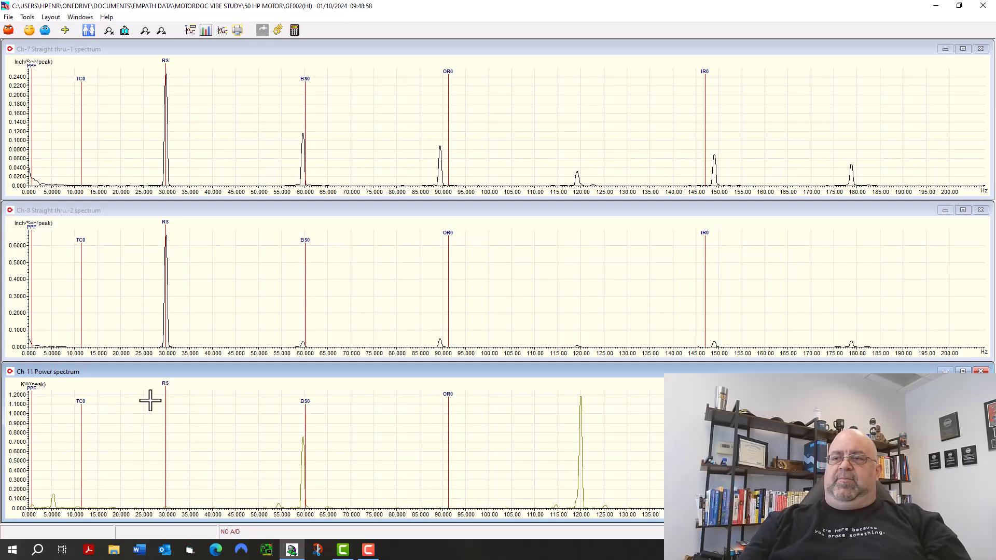
Zoom all three spectra in around the running speed (RS) cursor, about 24 to 34 Hz.
mouse_move(166, 383)
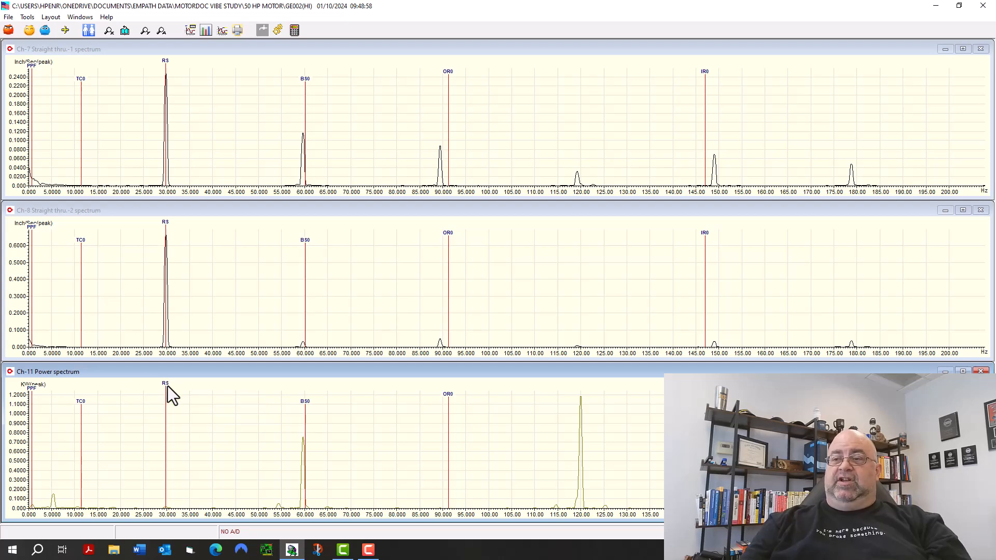
left_click_drag(140, 385, 185, 385)
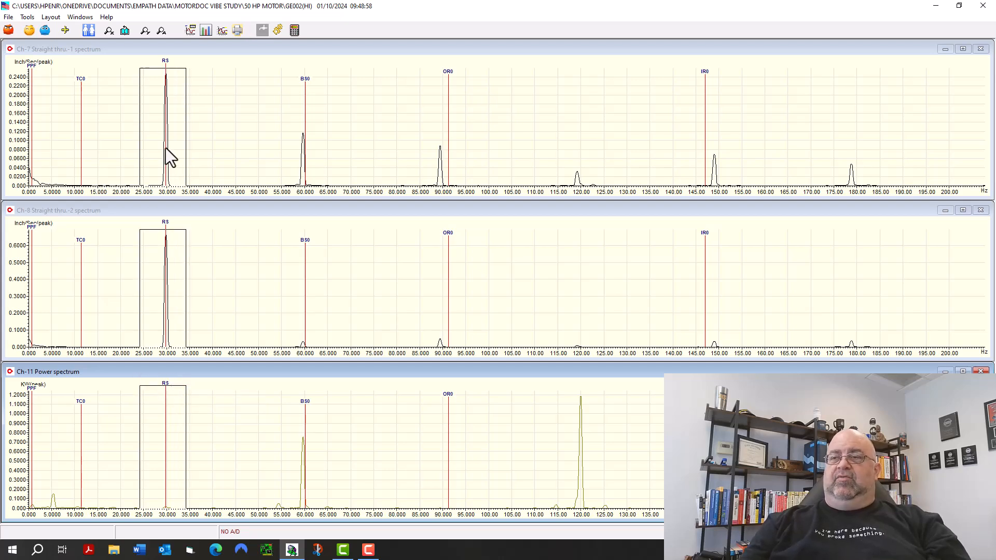
left_click(109, 30)
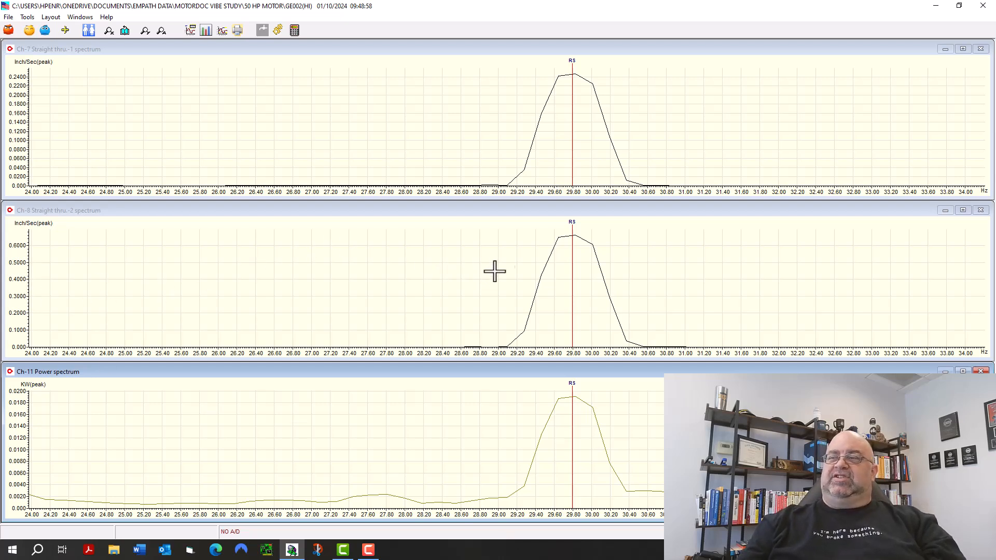
Close the GE002(HI) spectra, then open the GE001(LO) recording and run its induction motor analysis.
mouse_move(571, 225)
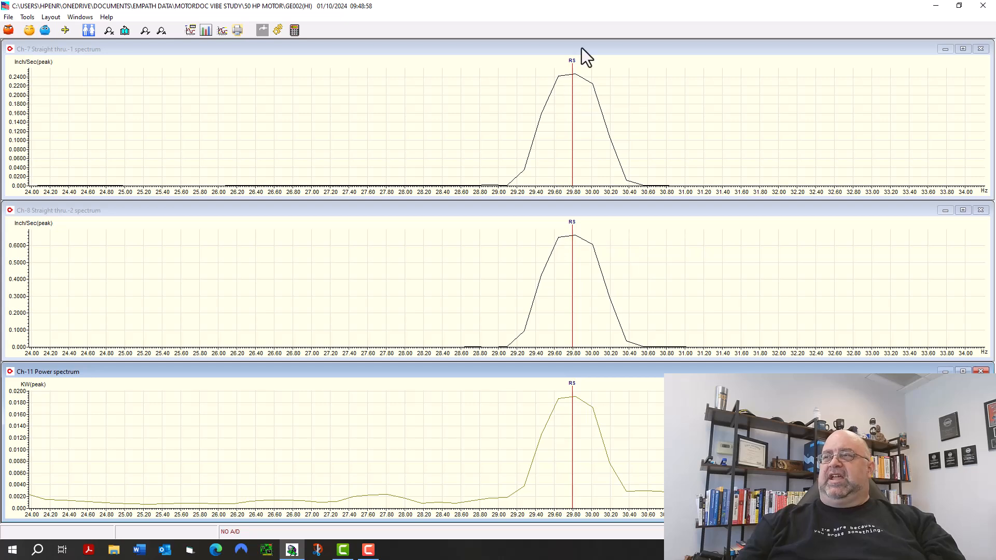
mouse_move(574, 58)
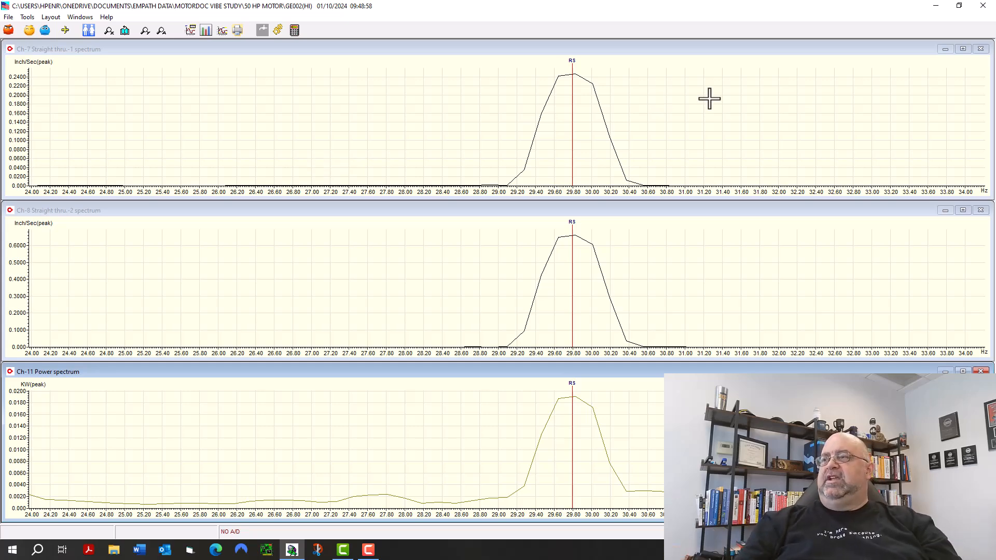
key("Escape")
key("Escape")
key("Escape")
key("Escape")
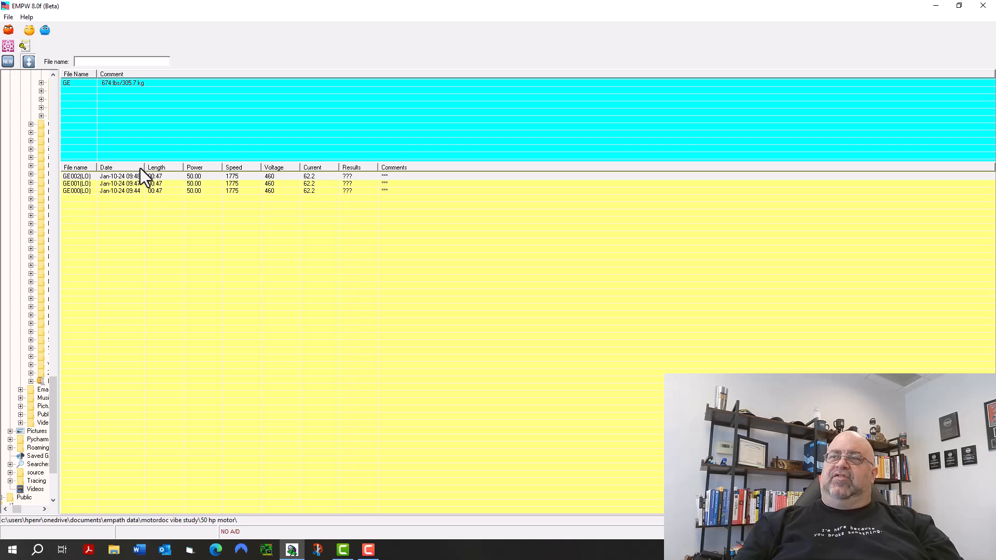
double_click(85, 184)
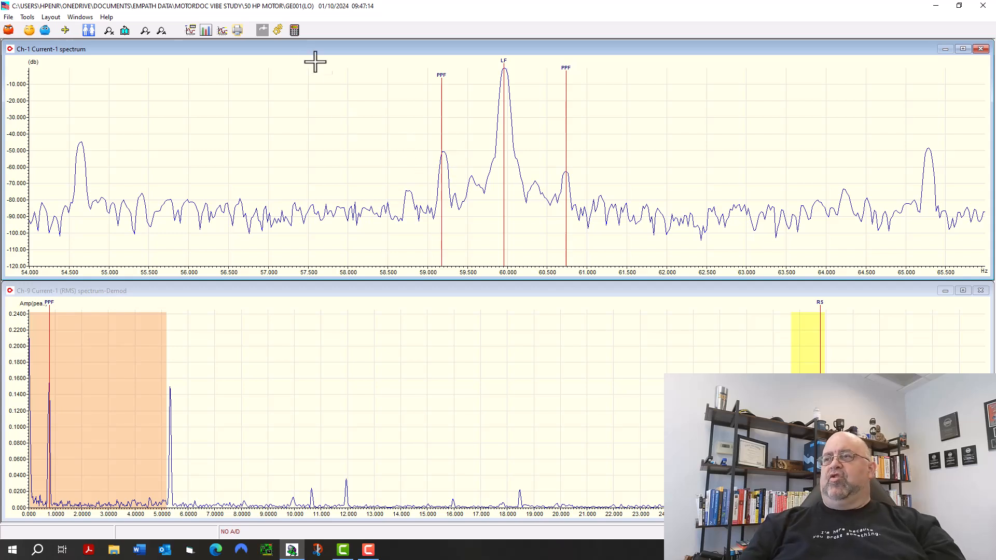
left_click(295, 34)
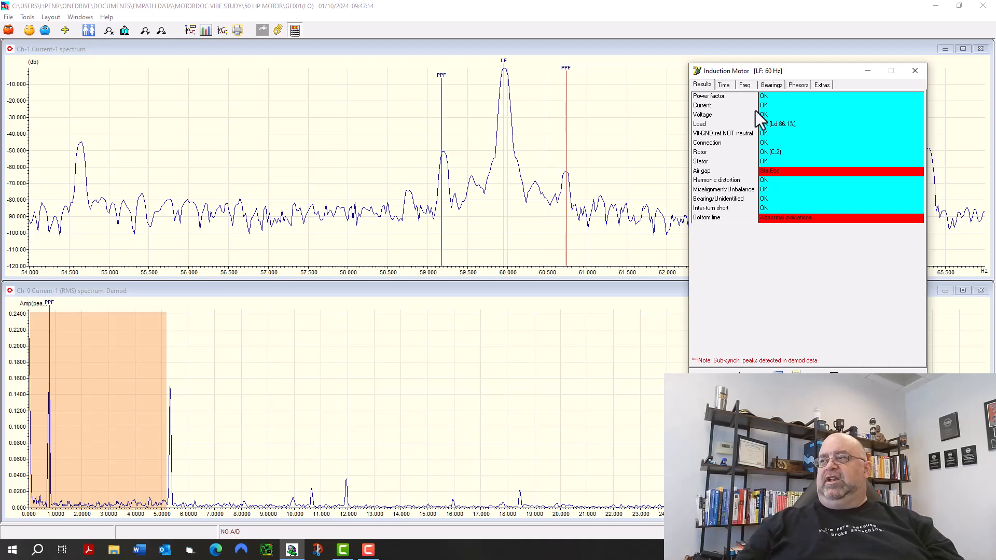
Expand the current spectra beyond the line frequency region and read the running speed (RS) cursors on the Ch-1 Current-1 spectrum.
left_click(634, 136)
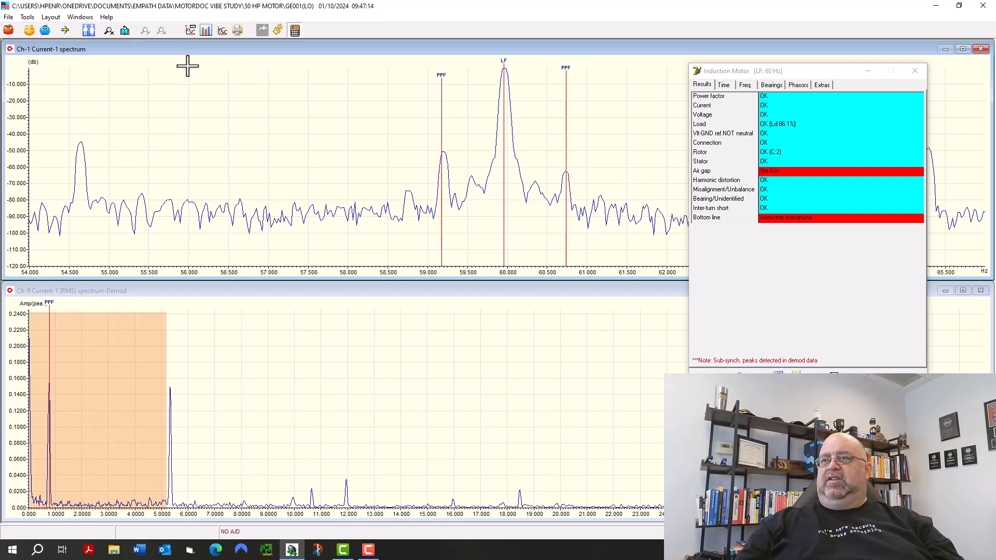
left_click(125, 31)
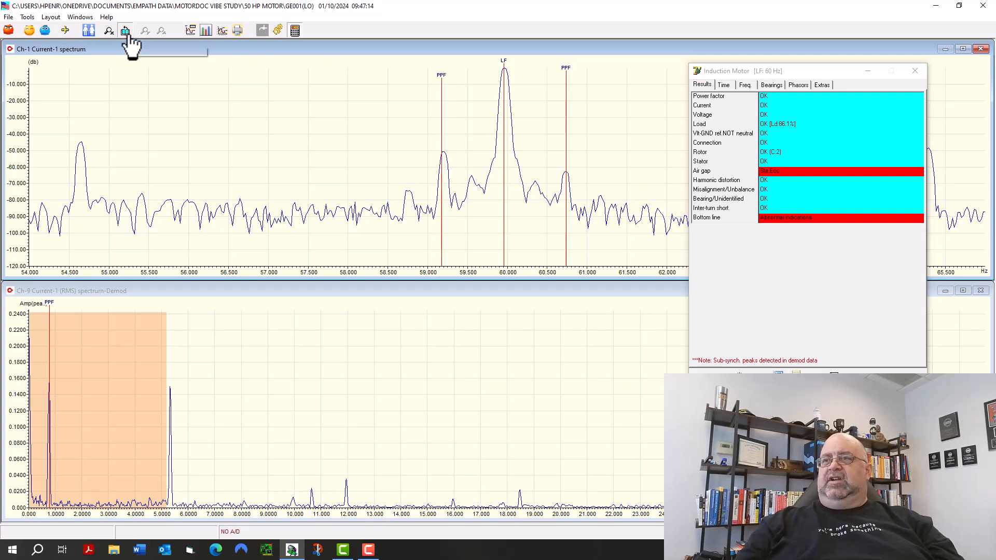
left_click(576, 257)
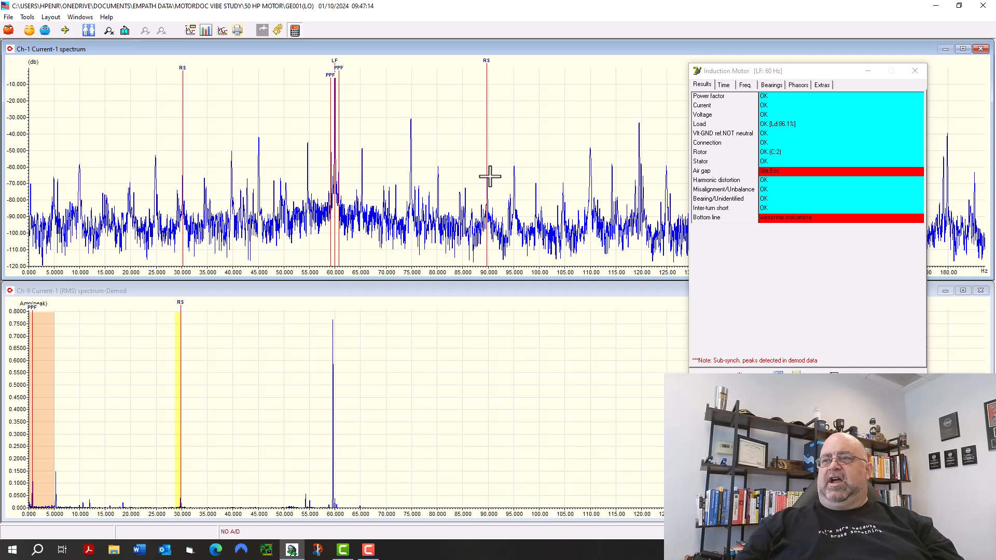
mouse_move(185, 68)
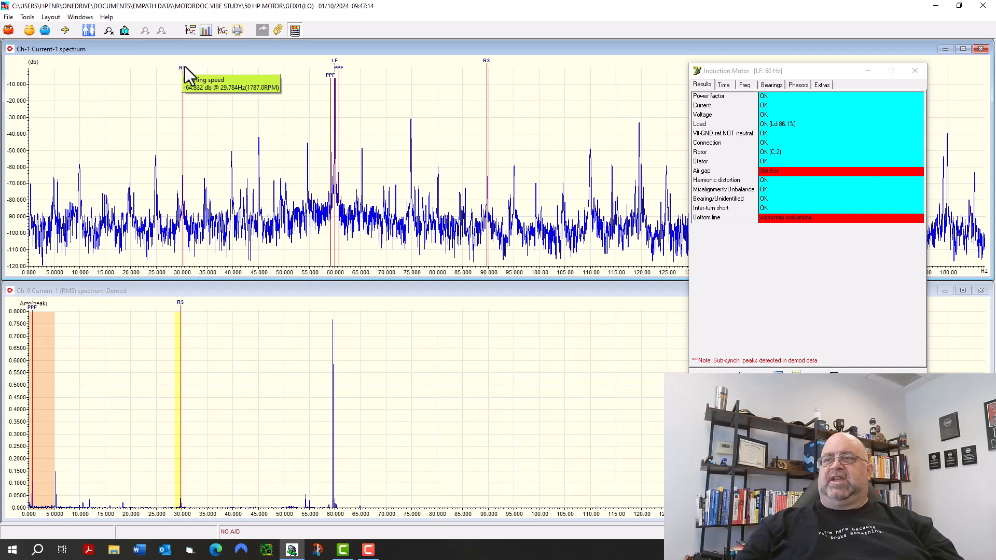
mouse_move(491, 61)
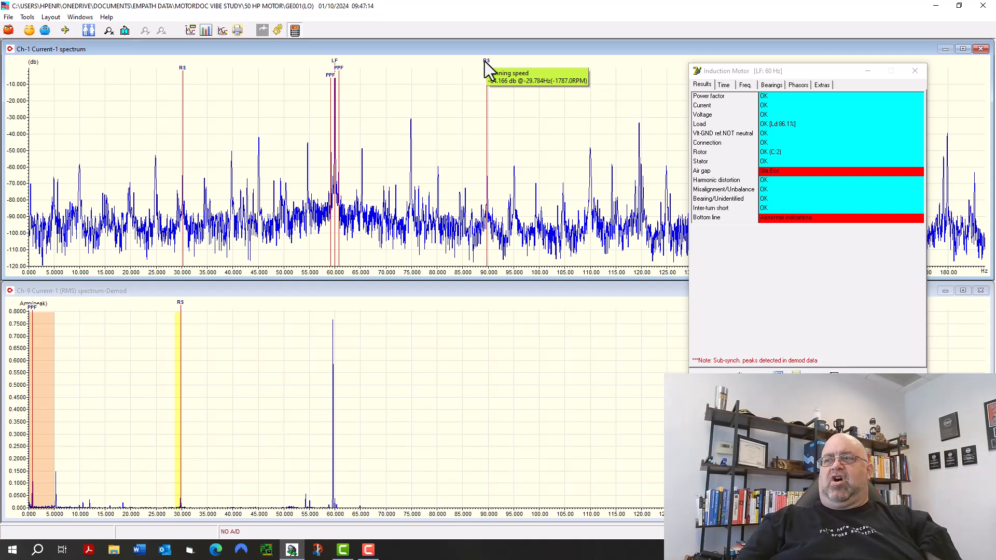
Set the E2000 unbalance call limit to -70 dB in the setup options and apply it to the analysis.
left_click(8, 17)
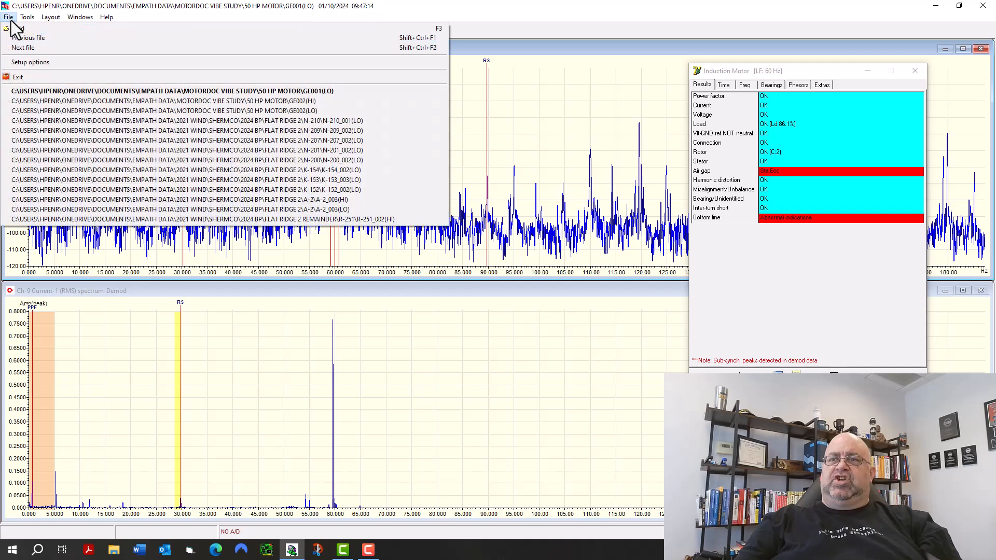
left_click(33, 61)
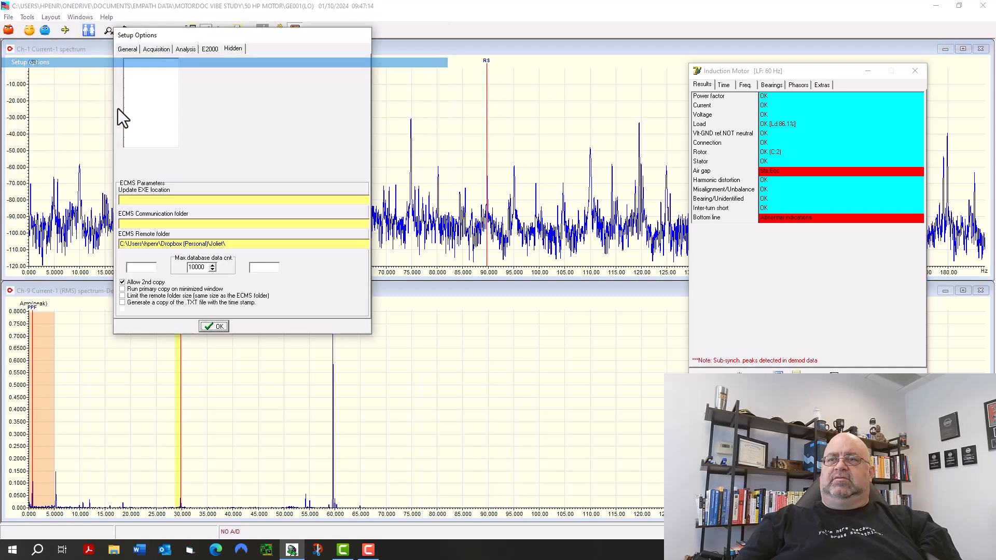
left_click(210, 49)
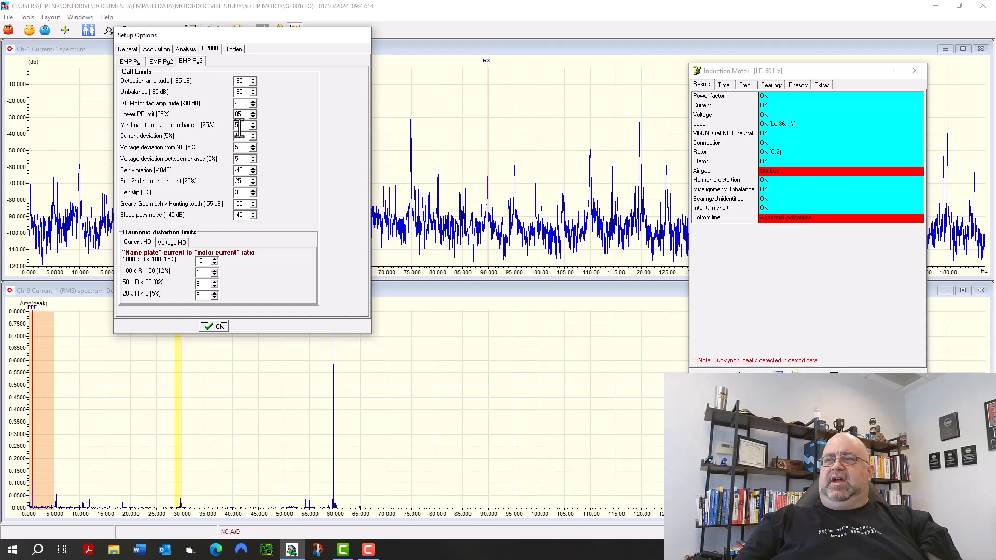
left_click(243, 94)
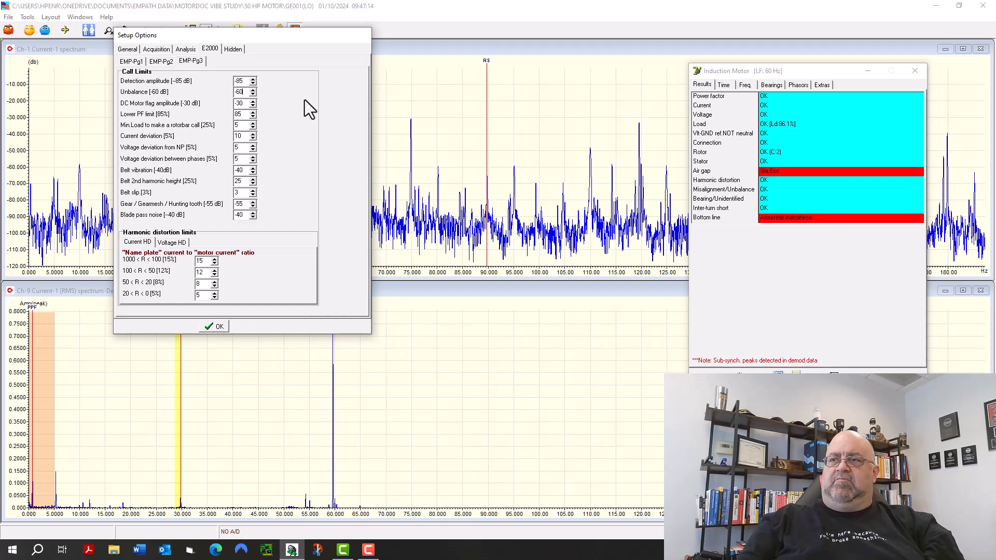
key("BackSpace")
key("BackSpace")
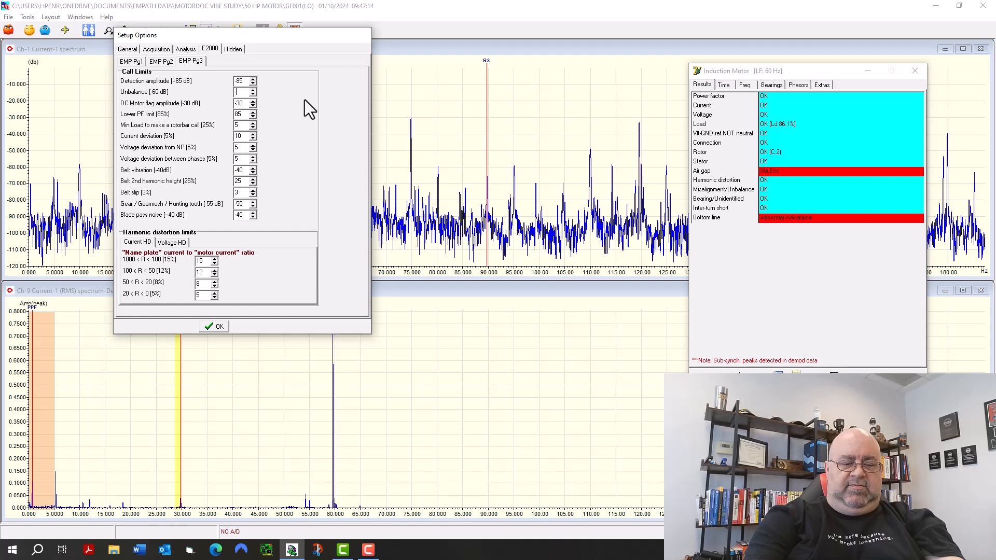
type("70")
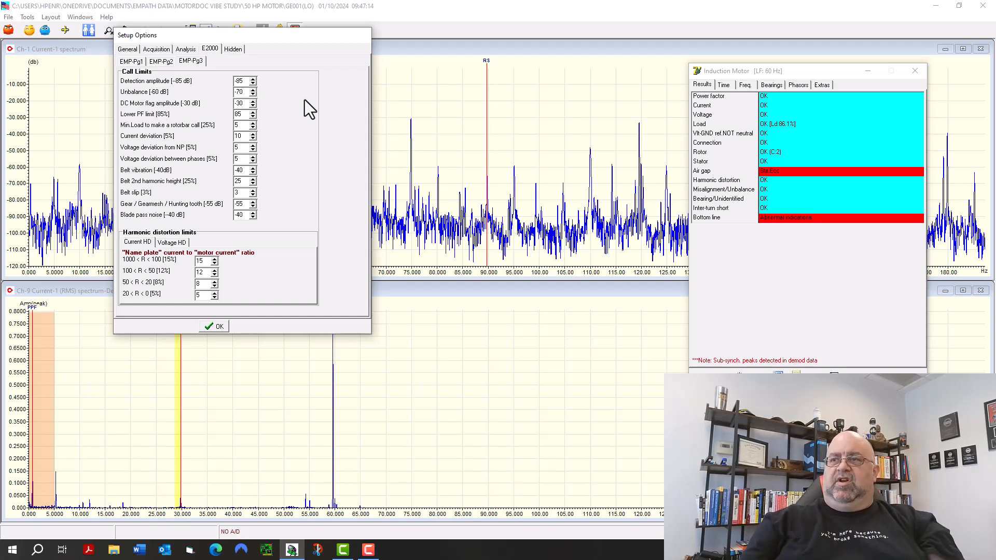
left_click(219, 324)
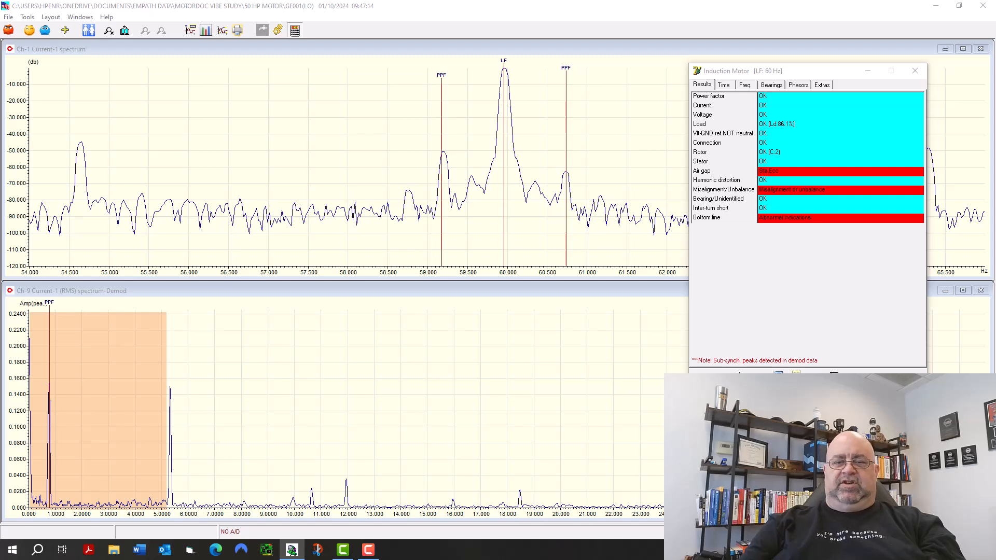
Play the motion video 50hpmotorstudyODE1.mp4 to view the motor's movement, then pause it and close the player.
left_click(114, 549)
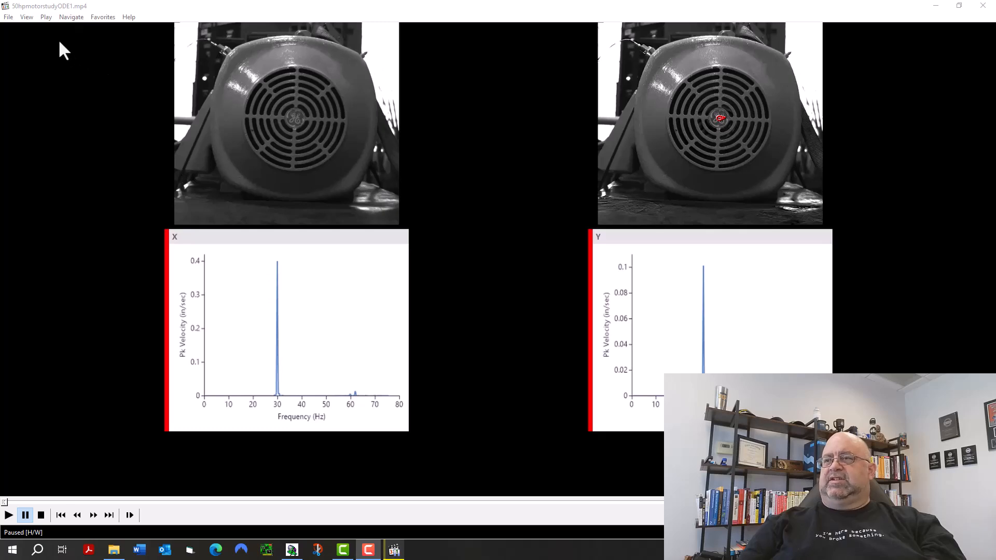
left_click(10, 515)
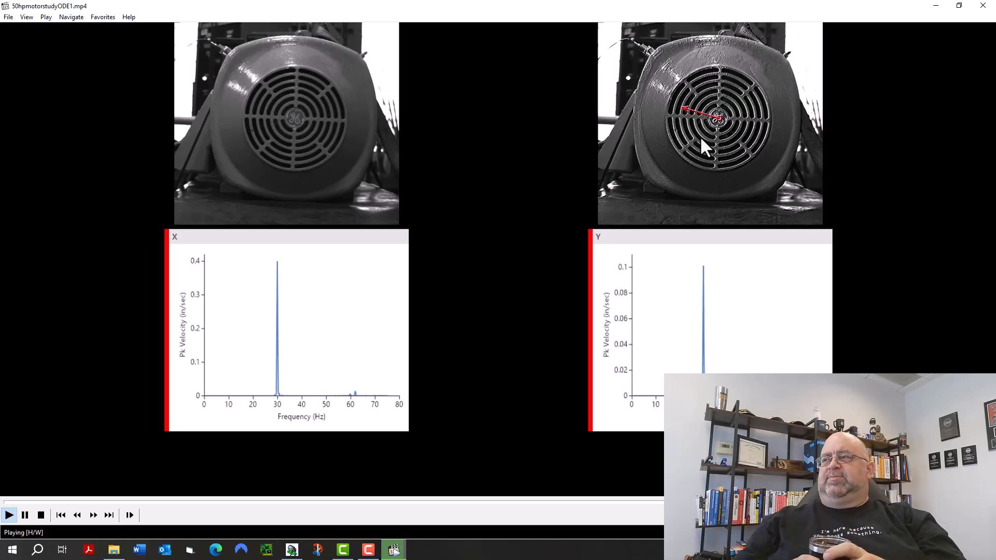
key("space")
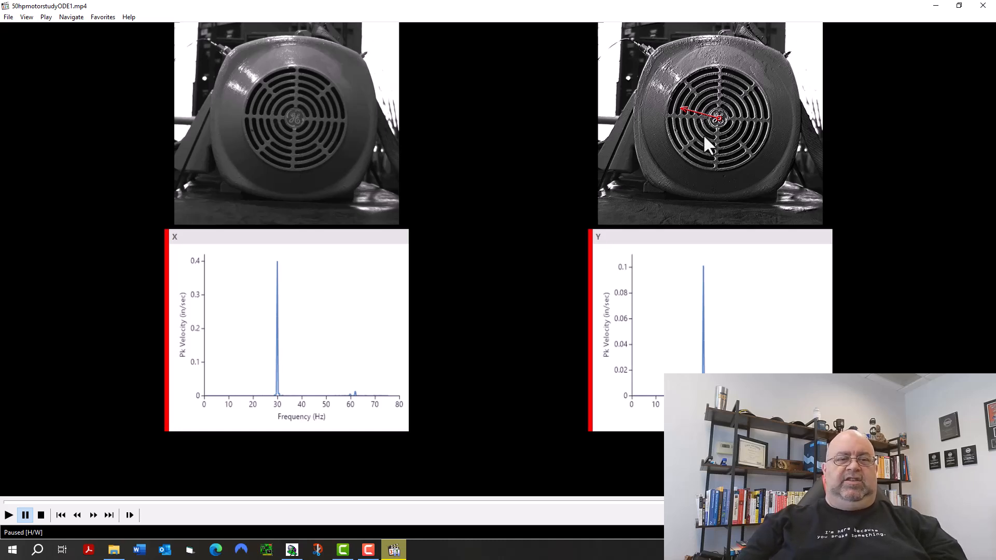
left_click(982, 5)
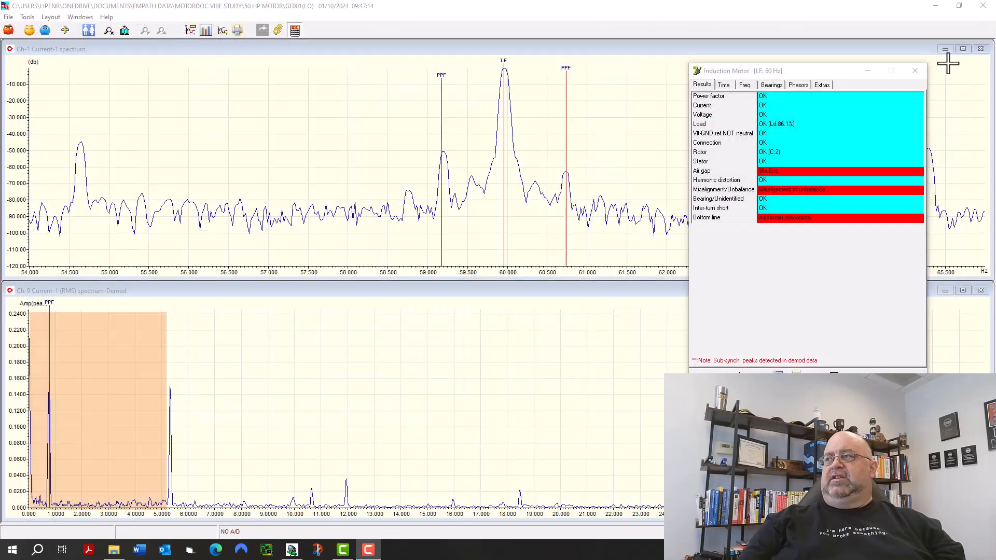